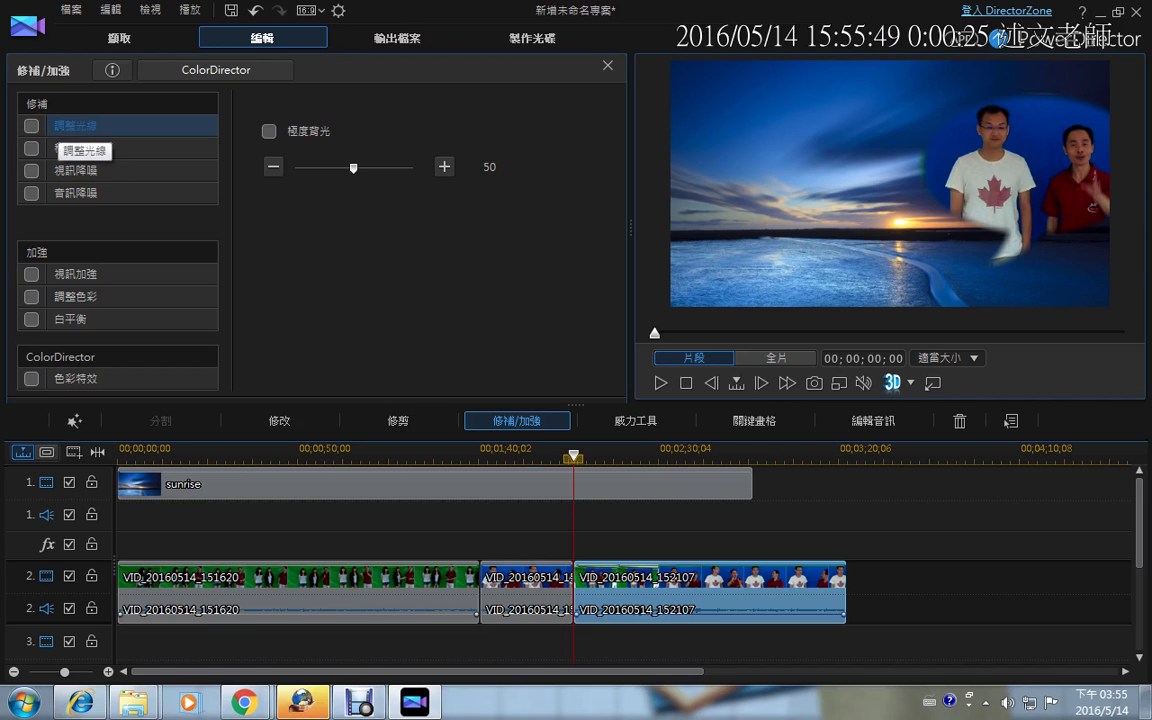
Step: Try the lighting adjustment (調整光線) on the selected VID_20160514_152107 clip at levels 61 and 28, and turn it off again
{"action": "left_click", "coordinate": [31, 125]}
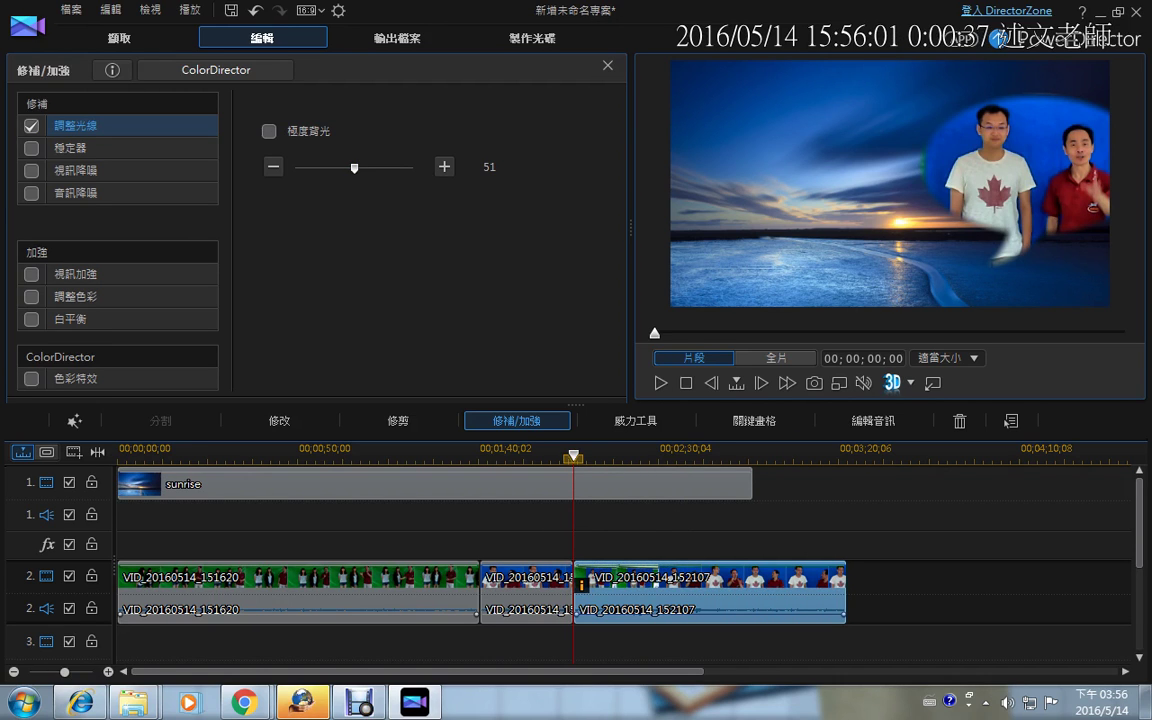
{"action": "left_click", "coordinate": [444, 167]}
{"action": "left_click", "coordinate": [444, 167]}
{"action": "left_click", "coordinate": [444, 167]}
{"action": "left_click", "coordinate": [444, 167]}
{"action": "left_click", "coordinate": [444, 167]}
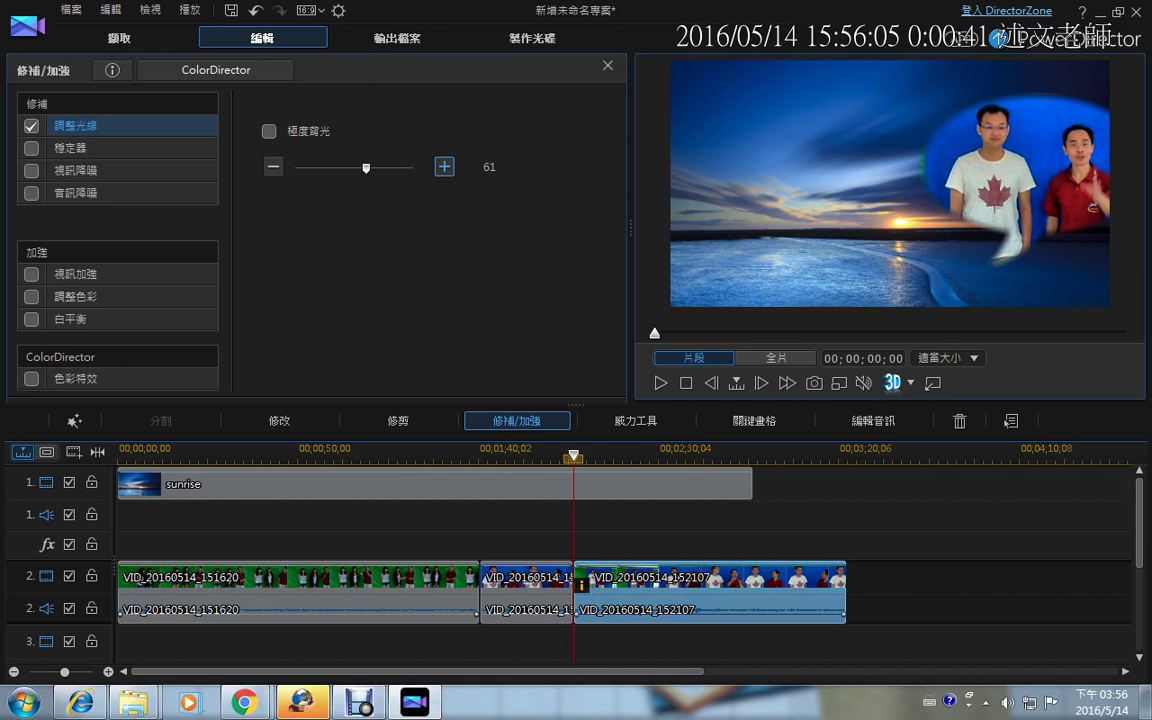
{"action": "left_click_drag", "start_coordinate": [366, 168], "coordinate": [327, 168]}
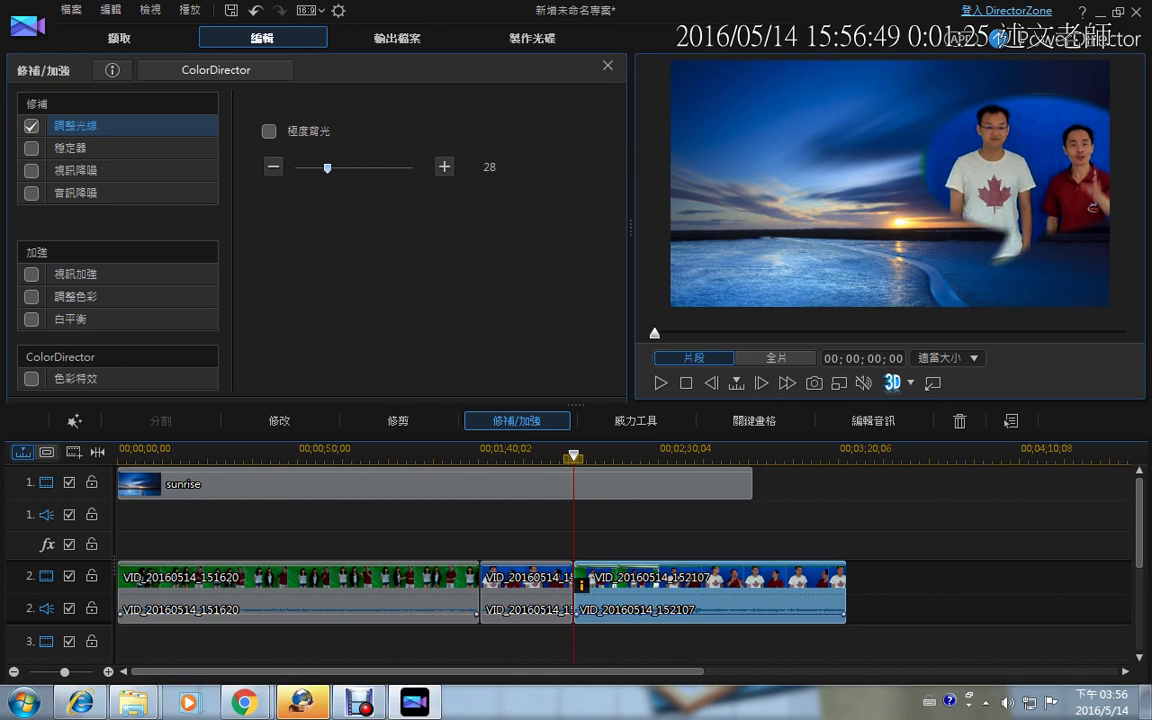
{"action": "left_click", "coordinate": [31, 126]}
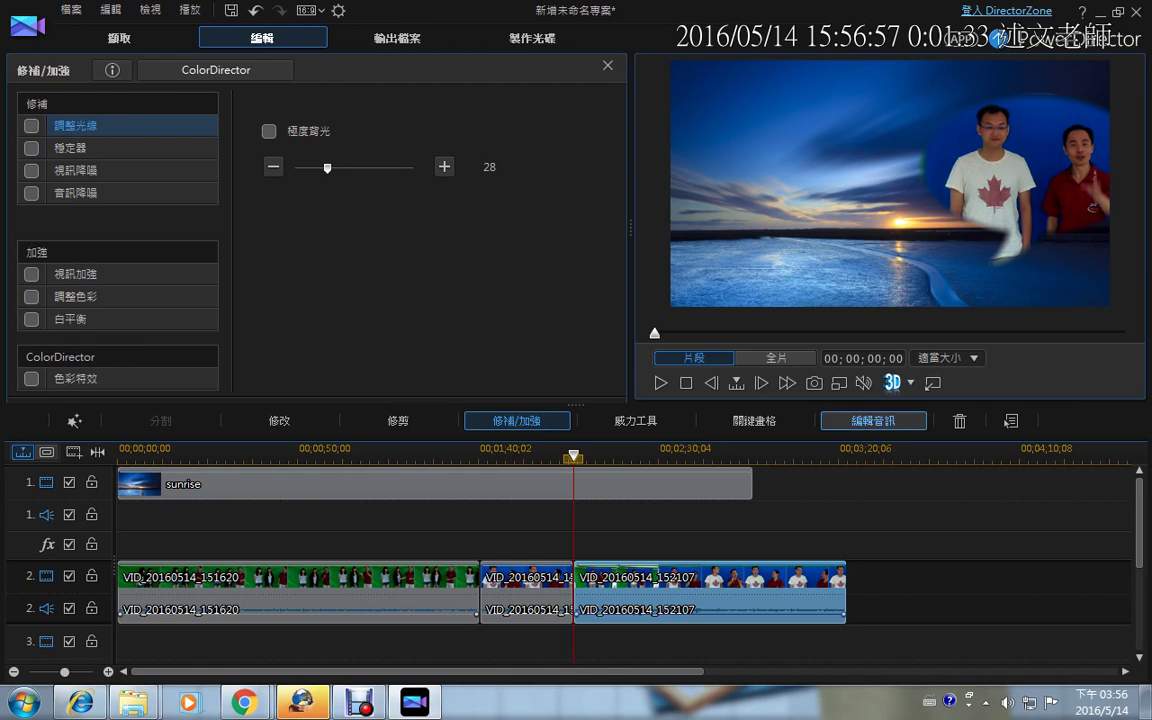
Step: Check two later frames of the clip, close the fix/enhance settings and move the playhead to 00;01;54;04
{"action": "left_click", "coordinate": [662, 453]}
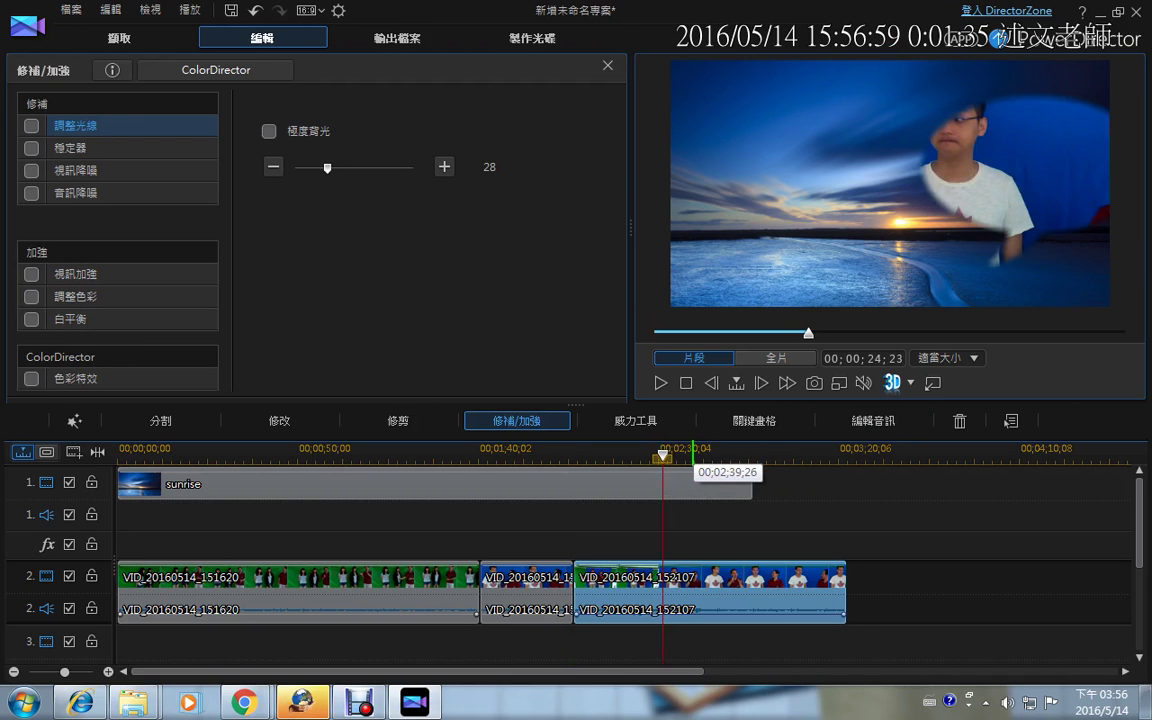
{"action": "left_click", "coordinate": [693, 453]}
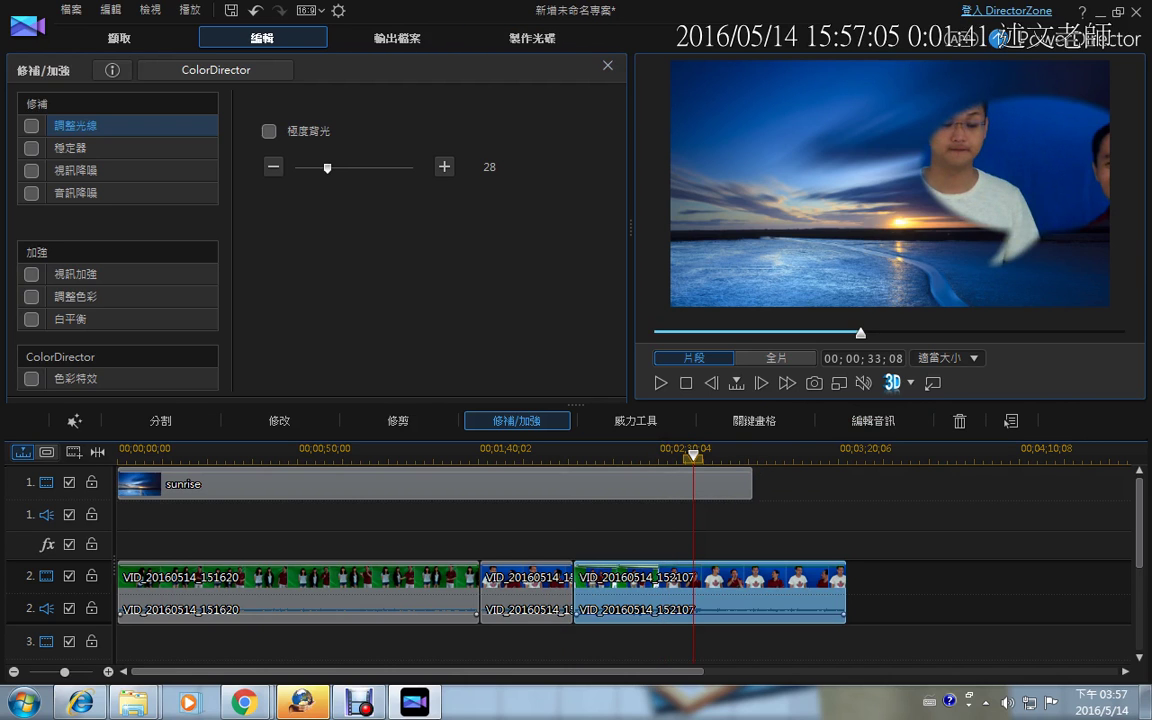
{"action": "left_click", "coordinate": [607, 66]}
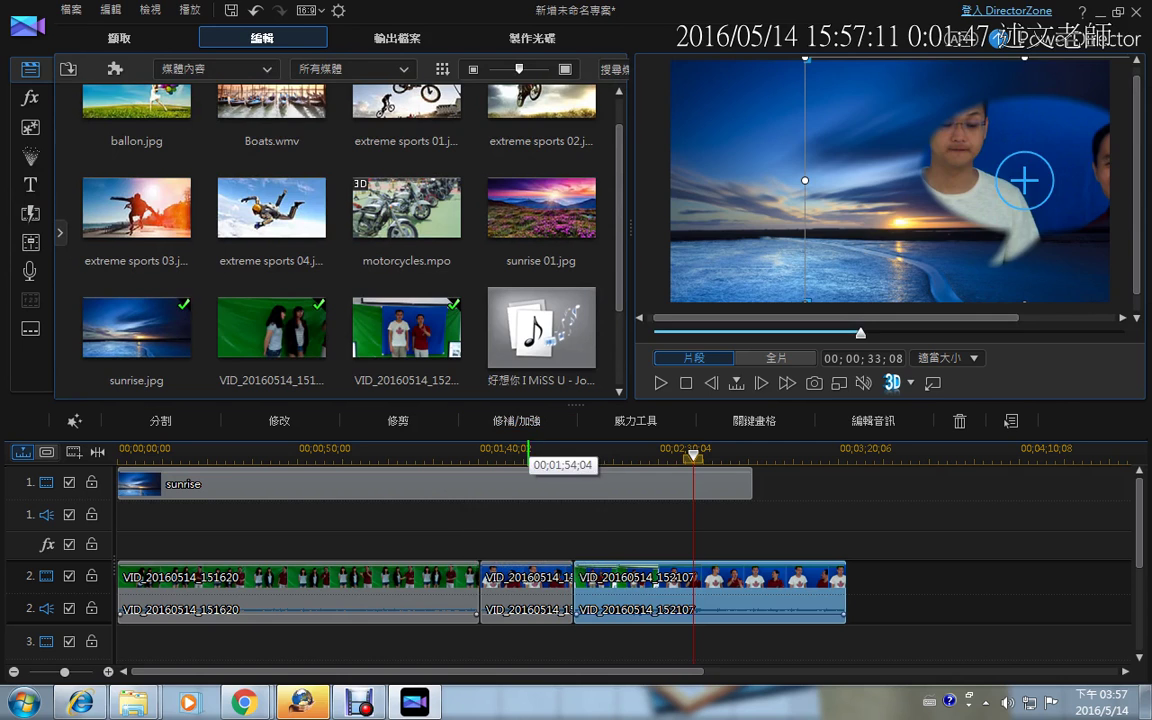
{"action": "left_click", "coordinate": [528, 455]}
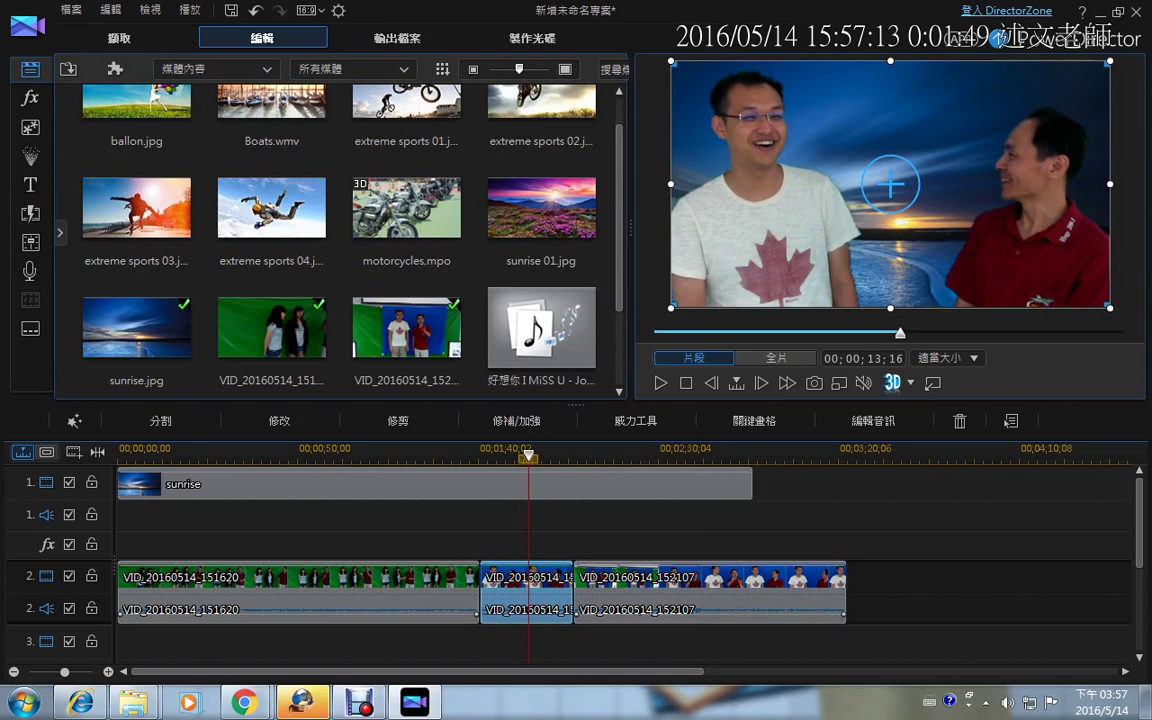
Step: Open the title template library and preview the 幸運四葉草_01 template
{"action": "left_click", "coordinate": [30, 184]}
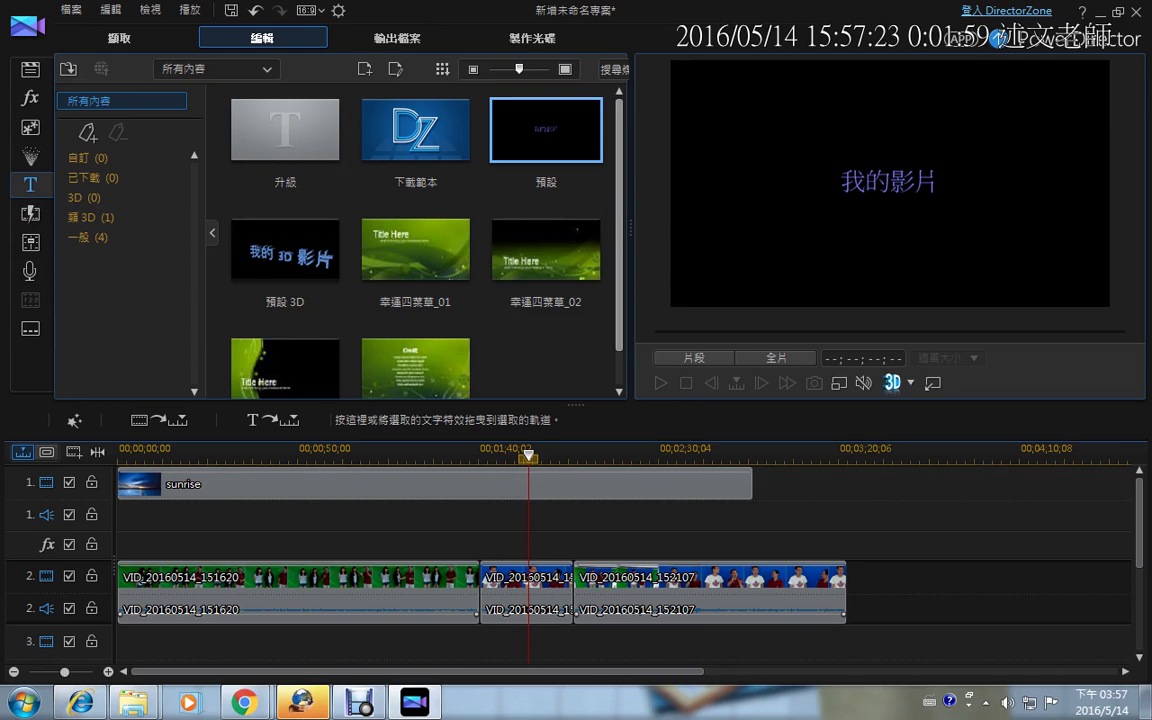
{"action": "scroll", "coordinate": [415, 240], "scroll_direction": "down", "scroll_amount": 1}
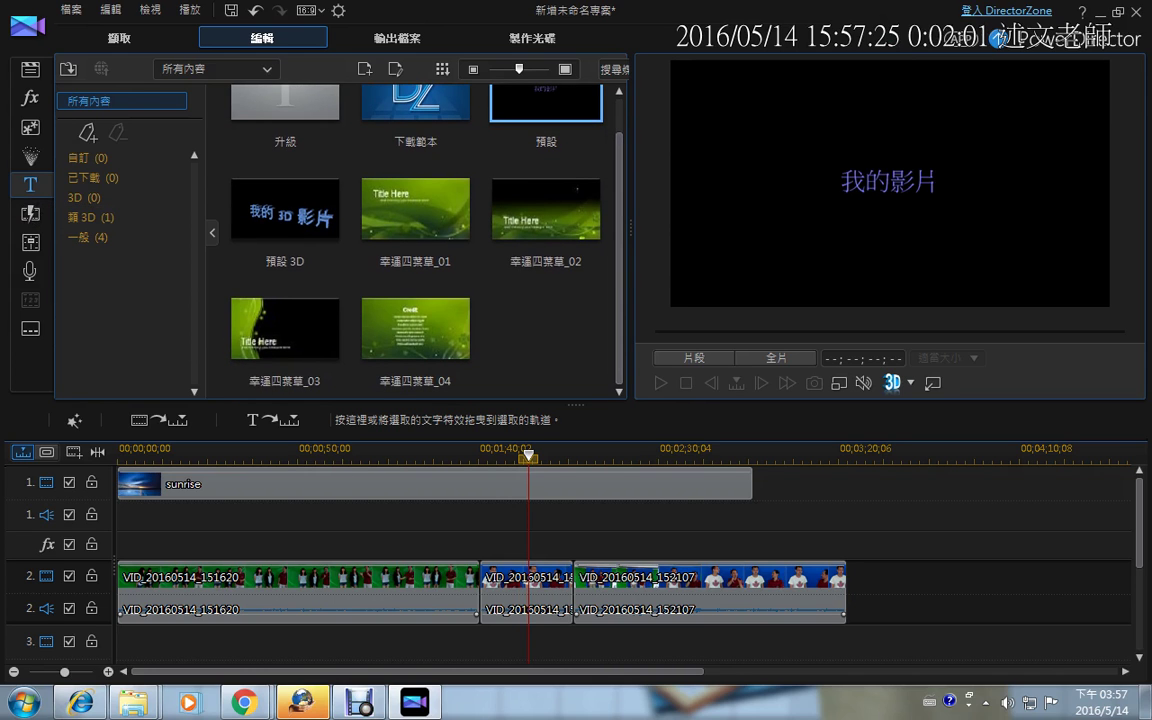
{"action": "left_click", "coordinate": [415, 209]}
{"action": "mouse_move", "coordinate": [211, 163]}
{"action": "left_mouse_down"}
{"action": "mouse_move", "coordinate": [553, 384]}
{"action": "mouse_move", "coordinate": [617, 397]}
{"action": "left_mouse_up"}
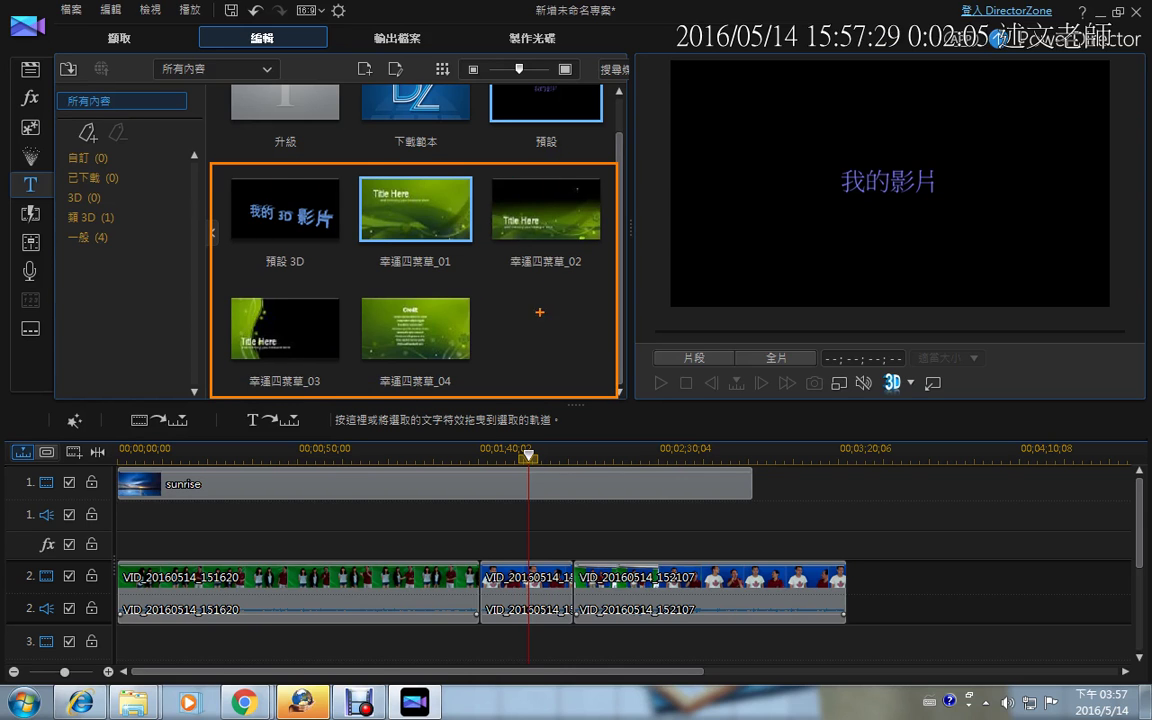
{"action": "key", "text": "Escape"}
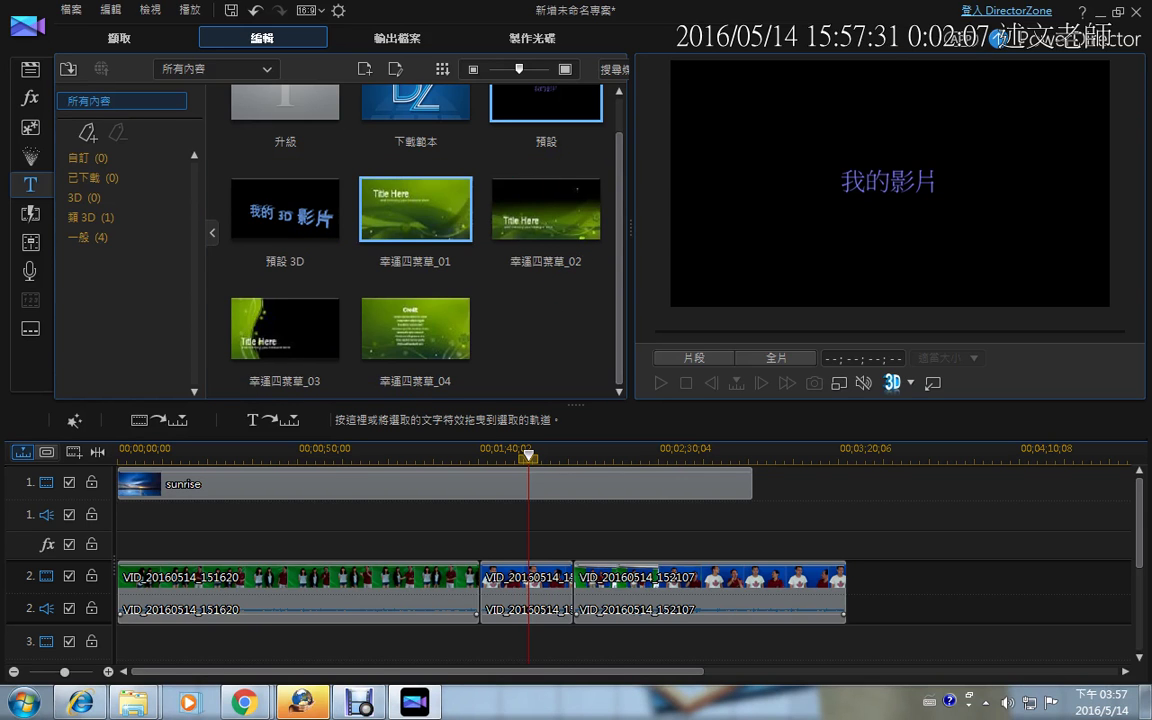
{"action": "left_click", "coordinate": [415, 209]}
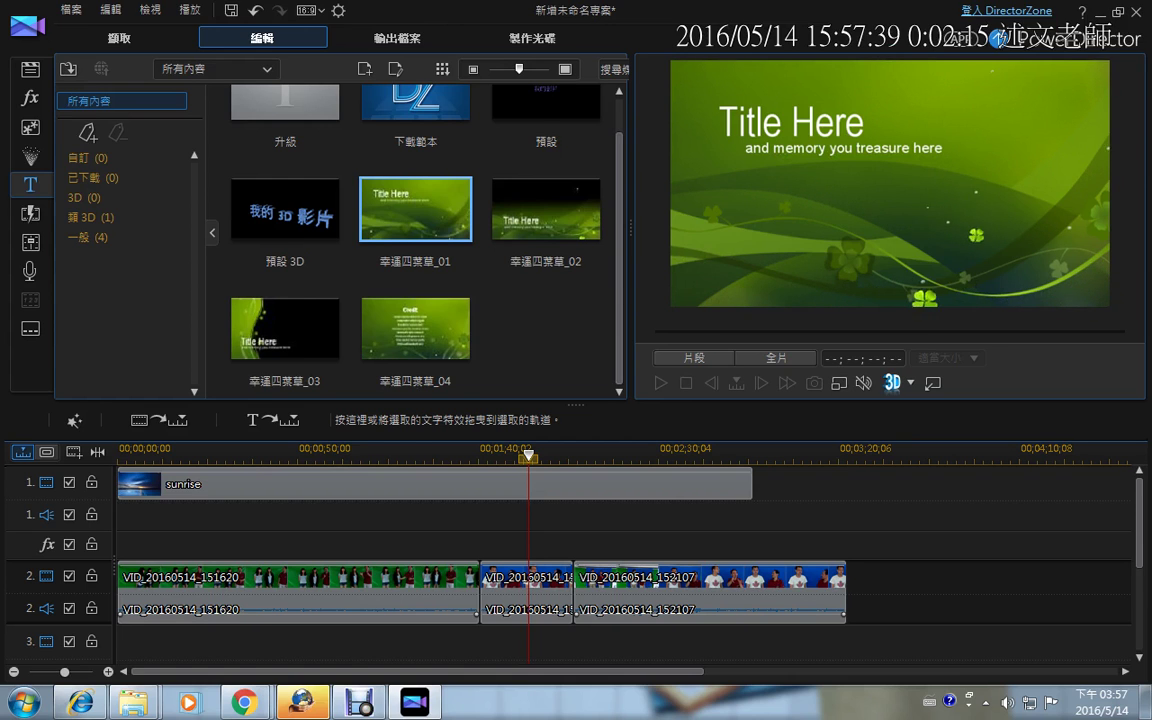
Step: Add the 預設 title template to the title track at about 25 seconds
{"action": "scroll", "coordinate": [546, 140], "scroll_direction": "up", "scroll_amount": 1}
{"action": "left_click", "coordinate": [546, 130]}
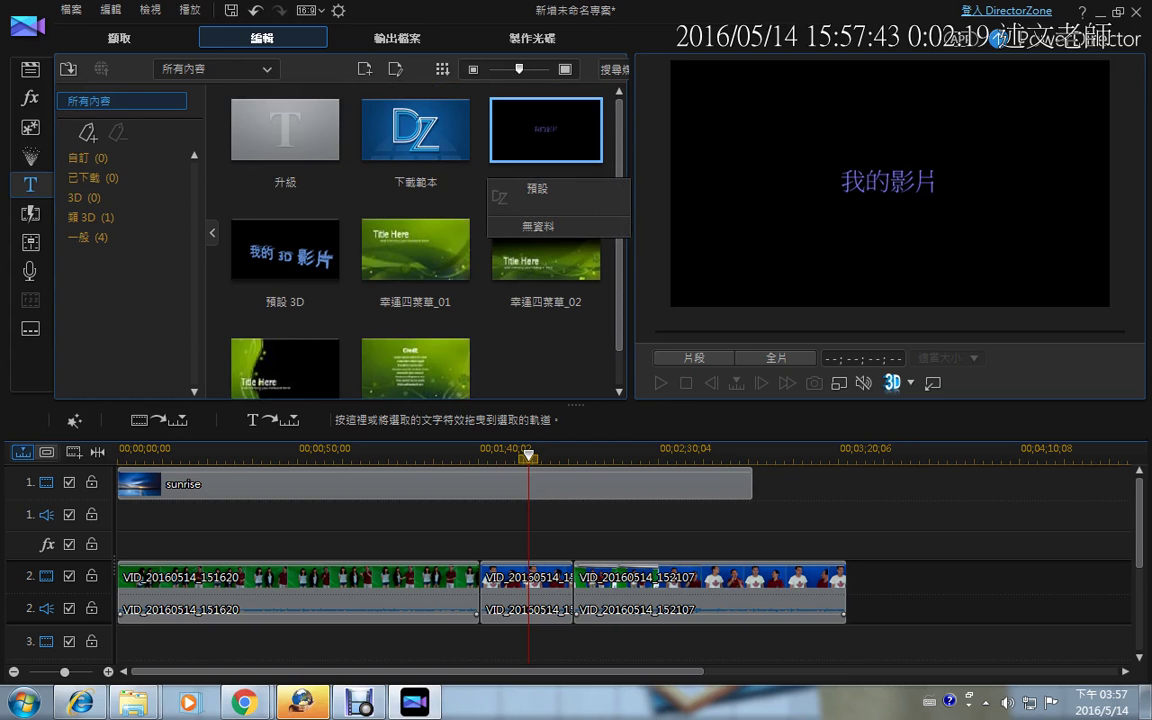
{"action": "left_click_drag", "start_coordinate": [546, 140], "coordinate": [226, 612]}
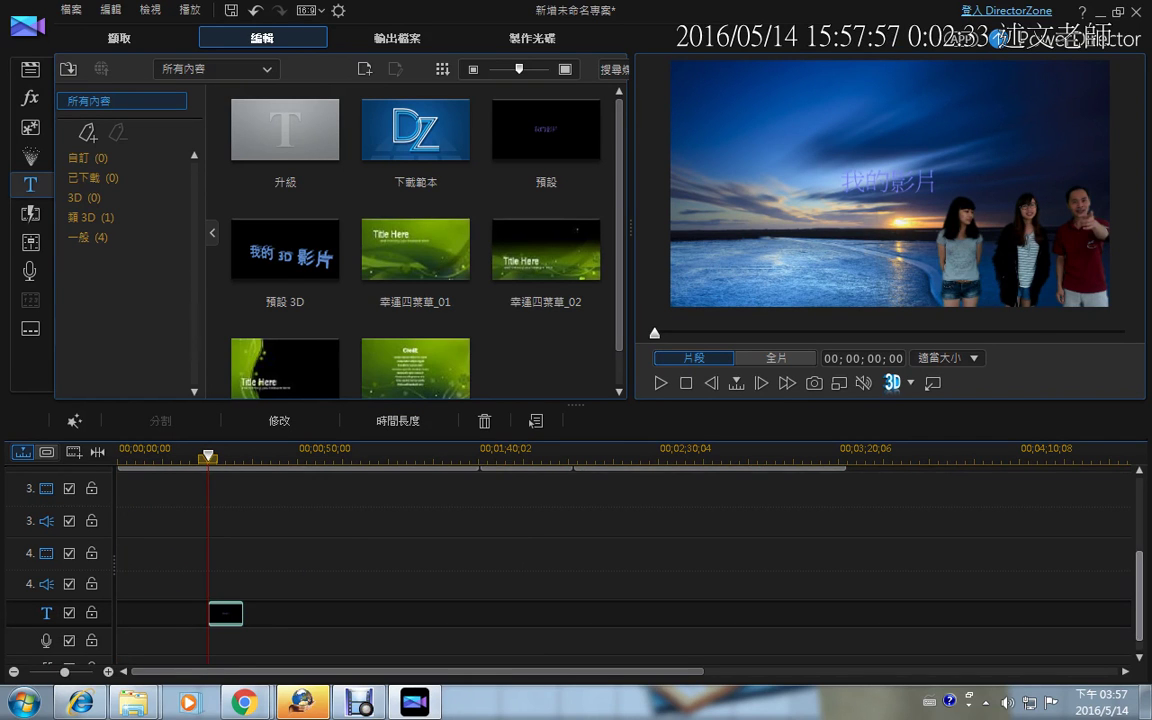
{"action": "scroll", "coordinate": [620, 565], "scroll_direction": "up", "scroll_amount": 3}
{"action": "scroll", "coordinate": [529, 421], "scroll_direction": "down", "scroll_amount": 4}
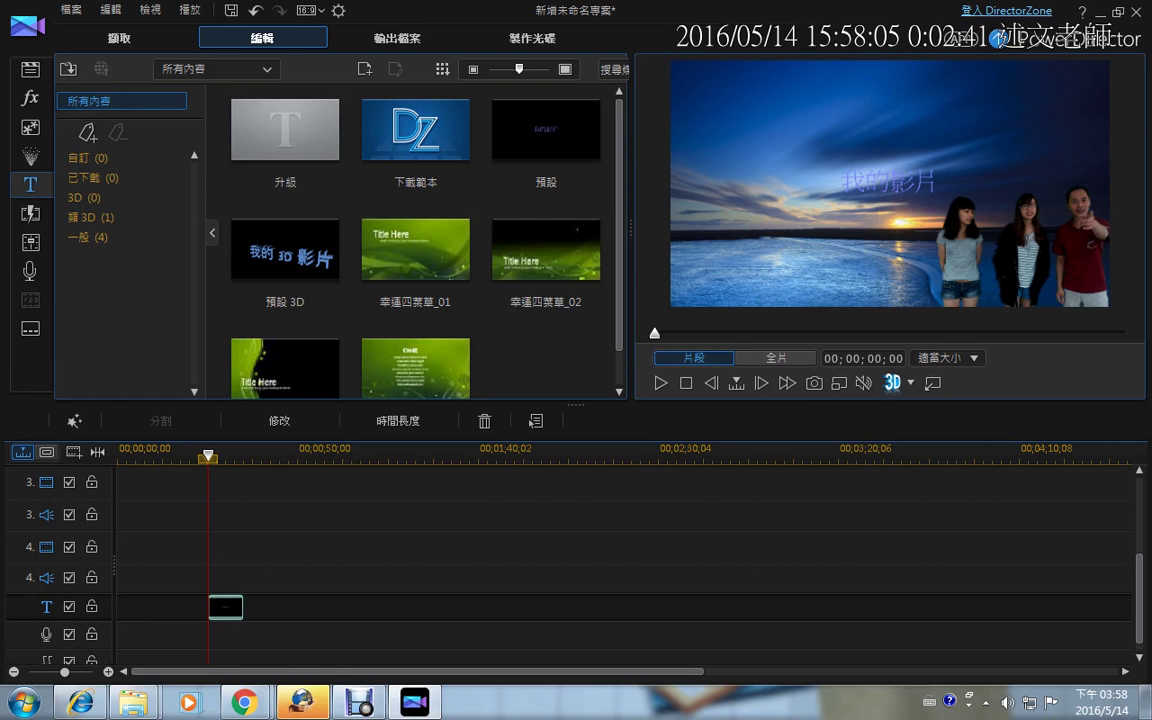
Step: Open the 我的影片 title in the title designer, select its text and show the font settings
{"action": "left_click", "coordinate": [531, 422]}
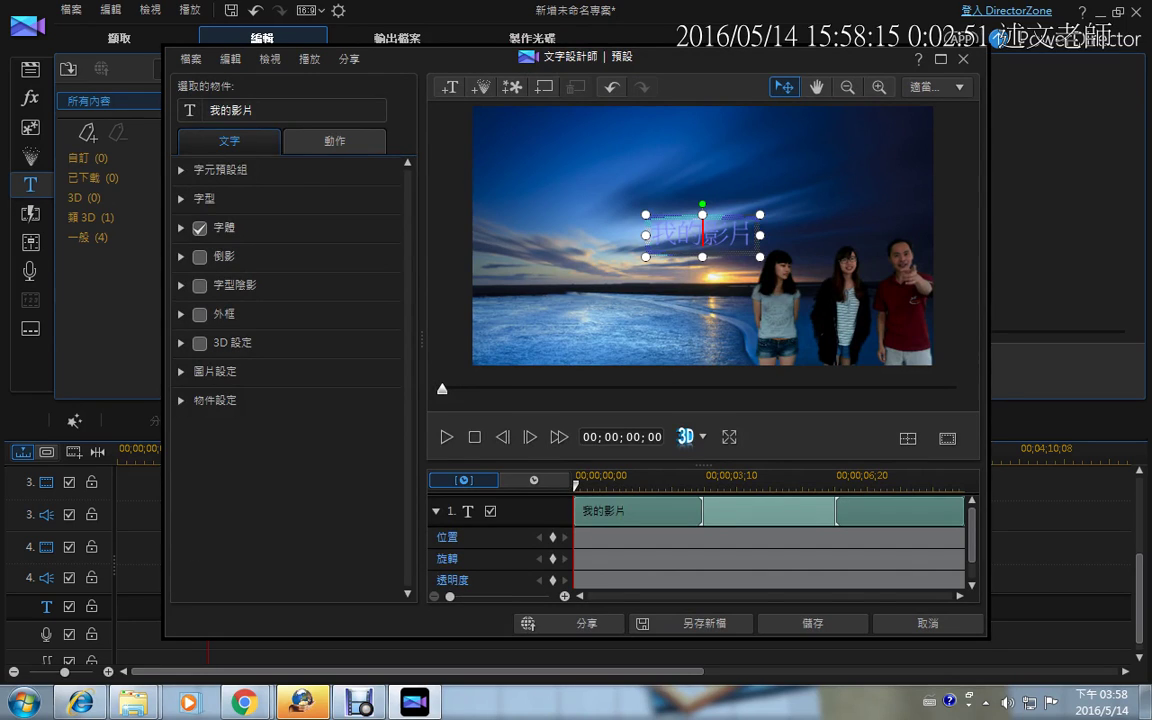
{"action": "key", "text": "ctrl+a"}
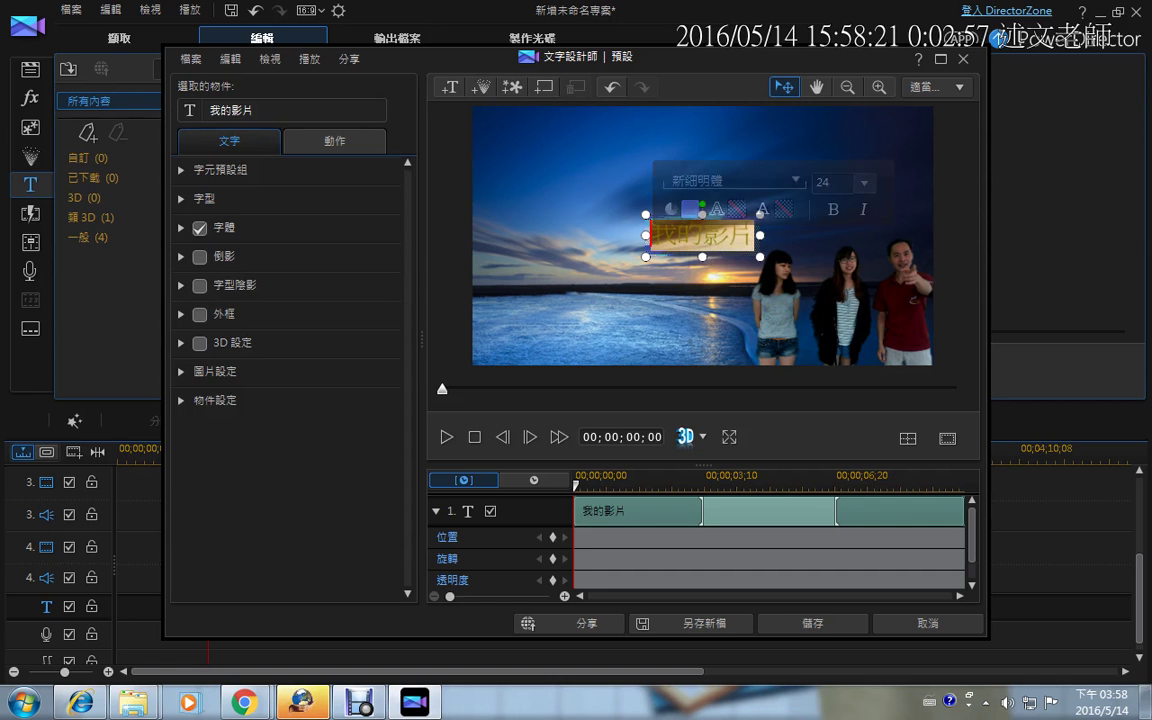
{"action": "left_click", "coordinate": [181, 198]}
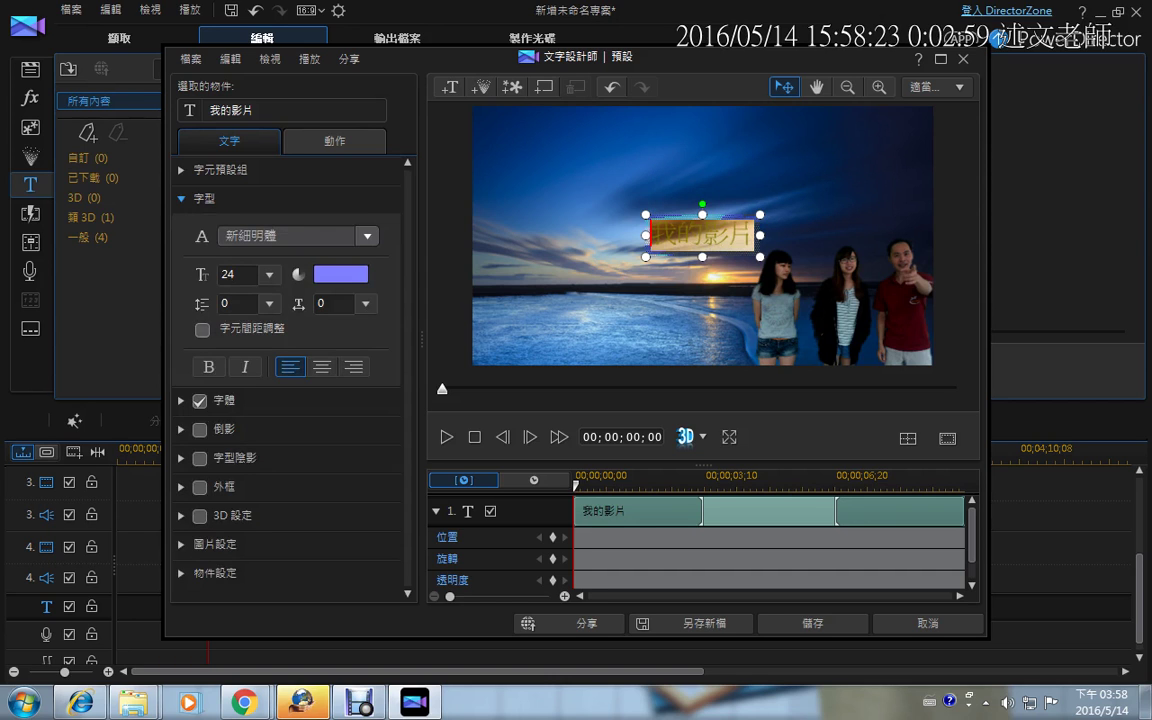
{"action": "left_click", "coordinate": [368, 236]}
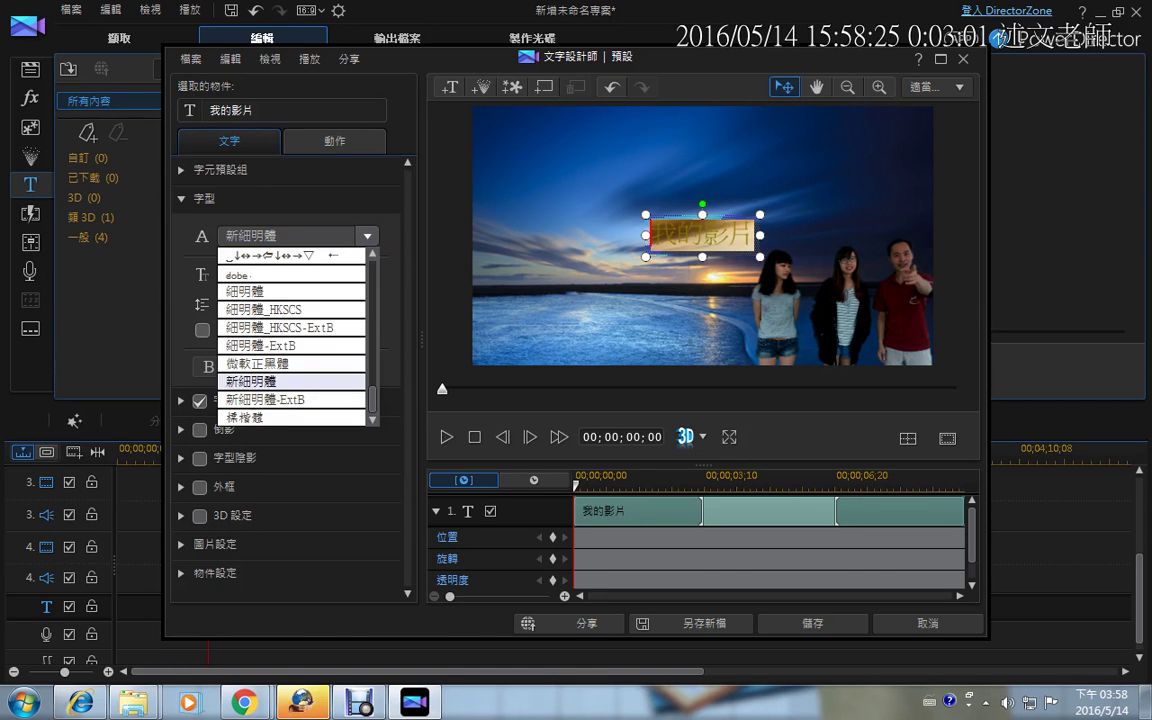
{"action": "key", "text": "Escape"}
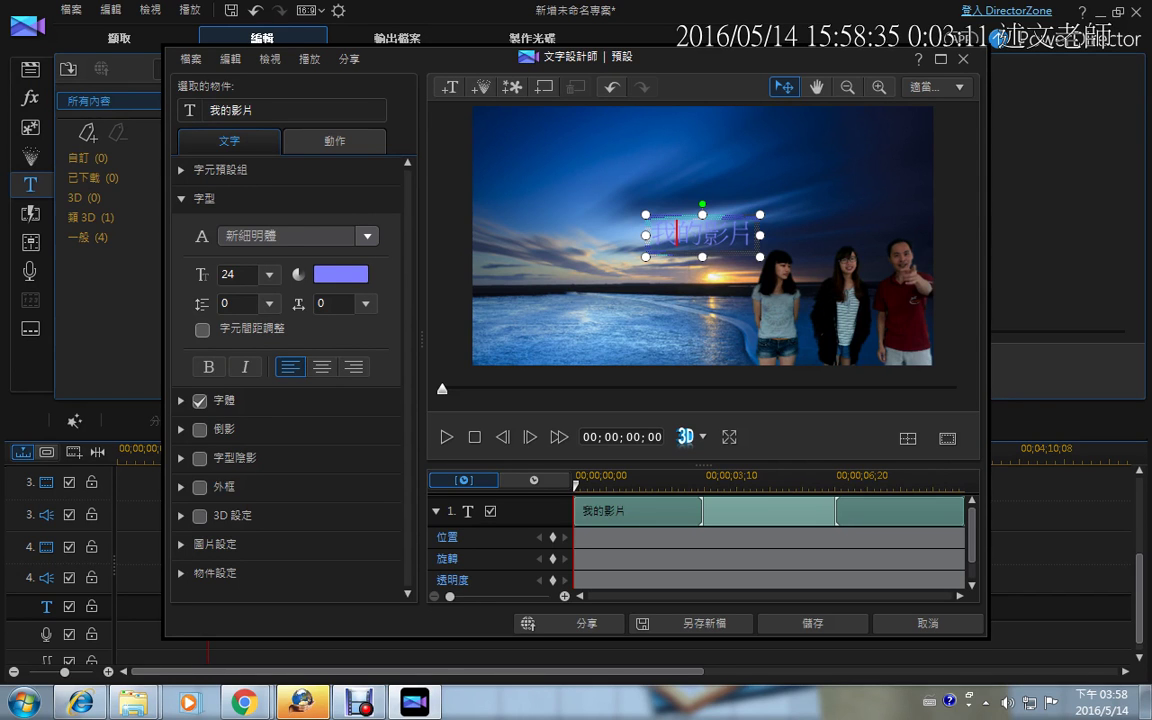
Step: Browse the available fonts for the 我的影片 title and compare how they preview on its text
{"action": "left_click", "coordinate": [367, 236]}
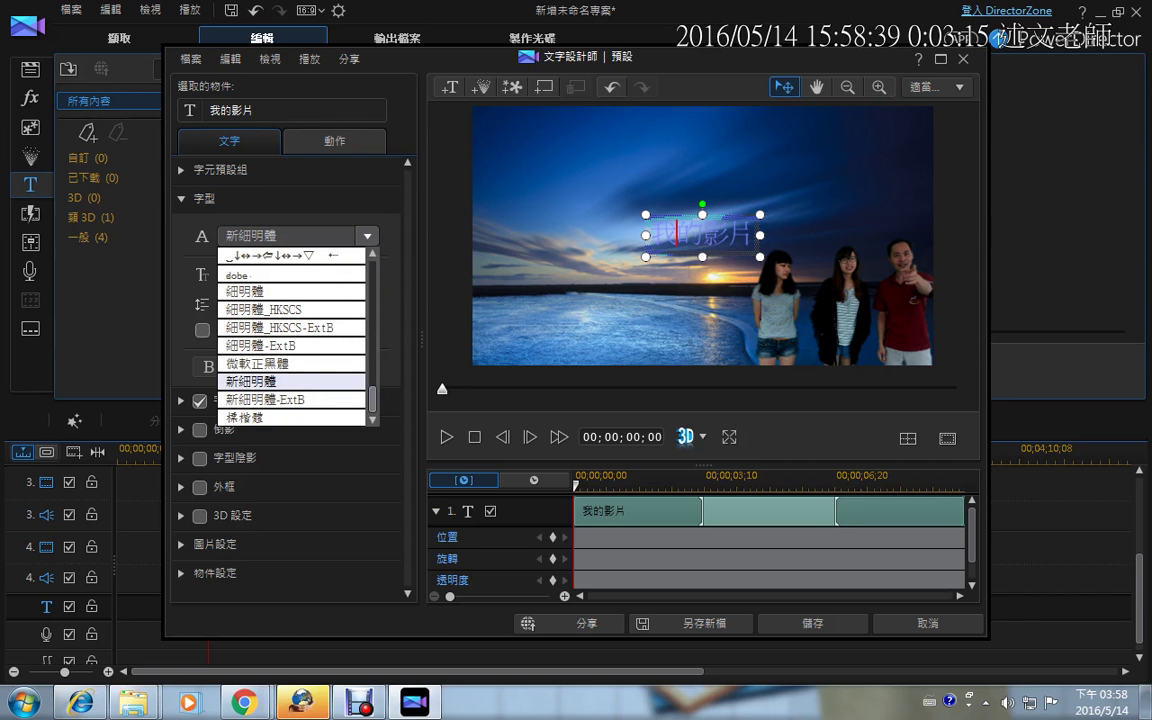
{"action": "scroll", "coordinate": [292, 336], "scroll_direction": "up", "scroll_amount": 20}
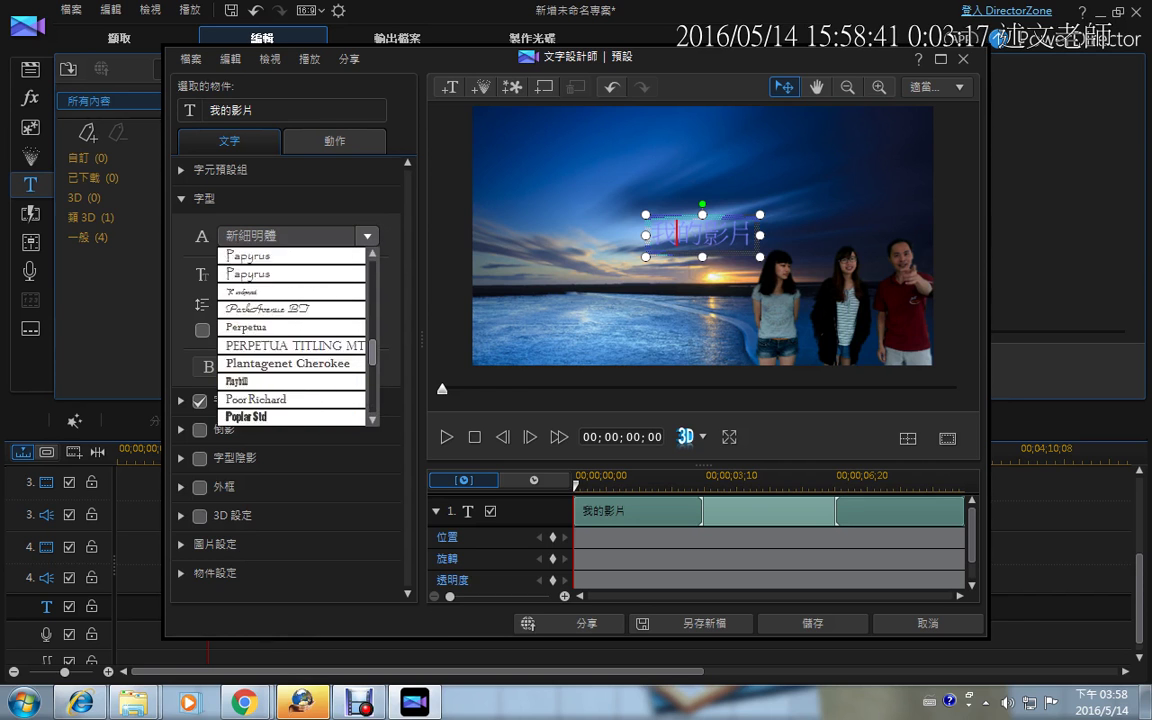
{"action": "scroll", "coordinate": [292, 336], "scroll_direction": "up", "scroll_amount": 20}
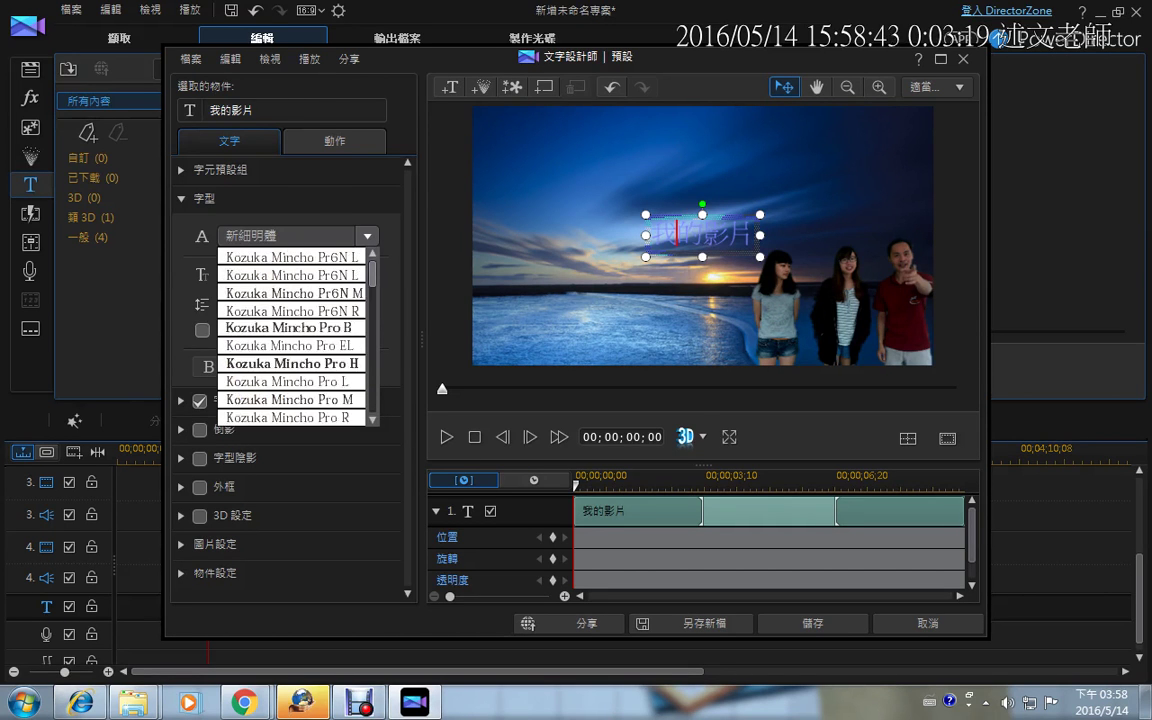
{"action": "scroll", "coordinate": [292, 336], "scroll_direction": "up", "scroll_amount": 20}
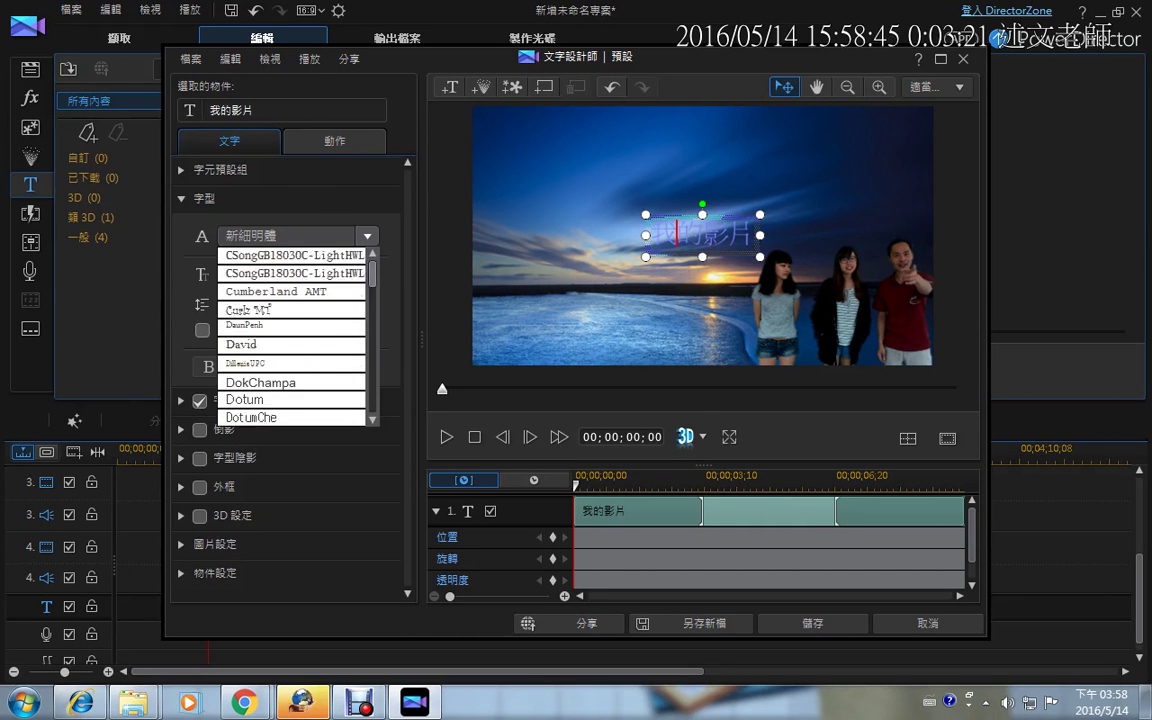
{"action": "scroll", "coordinate": [292, 336], "scroll_direction": "up", "scroll_amount": 20}
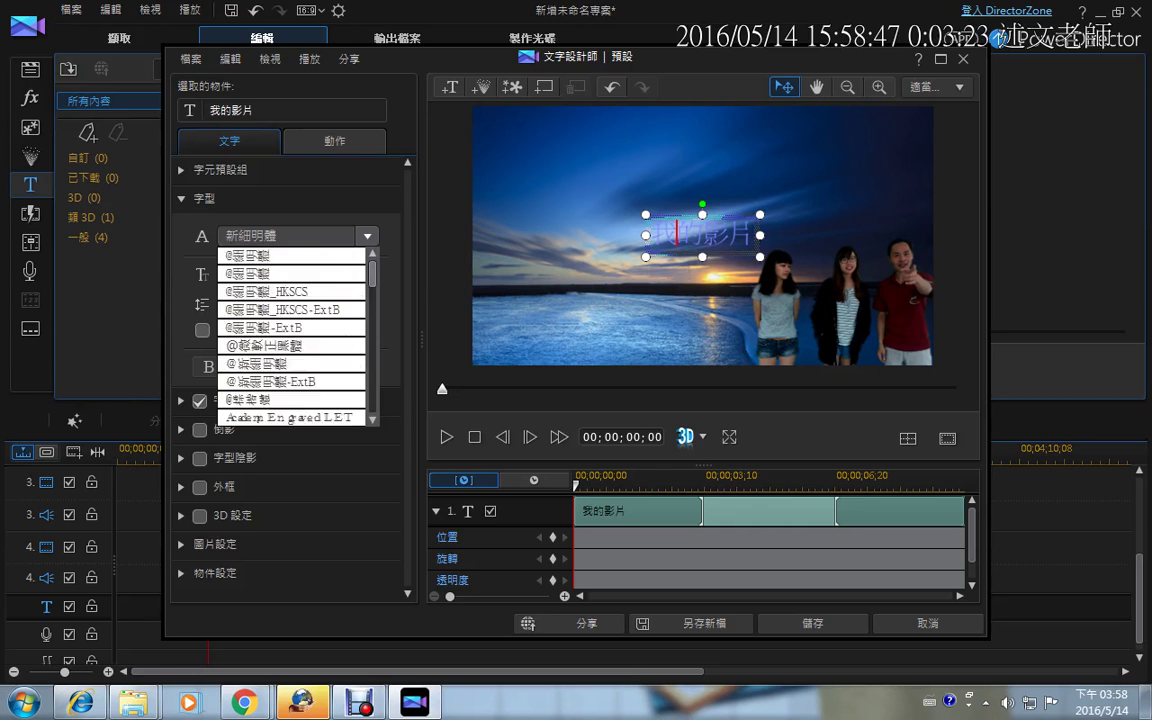
{"action": "scroll", "coordinate": [292, 336], "scroll_direction": "down", "scroll_amount": 20}
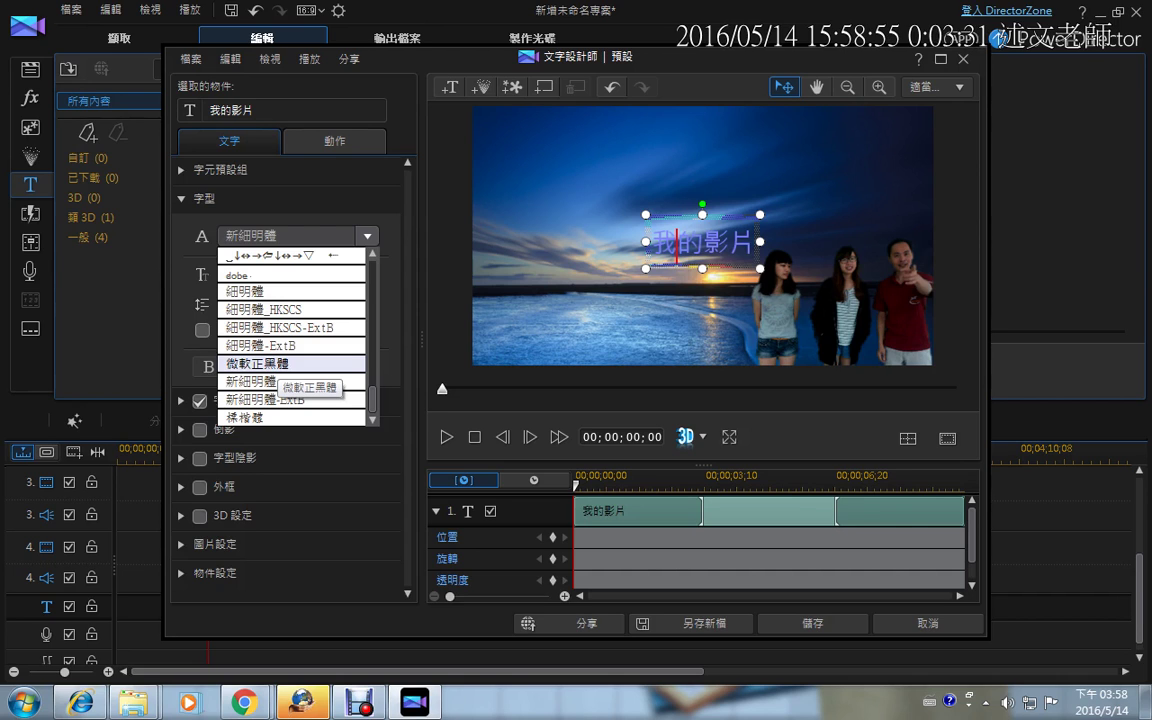
{"action": "scroll", "coordinate": [290, 395], "scroll_direction": "up", "scroll_amount": 2}
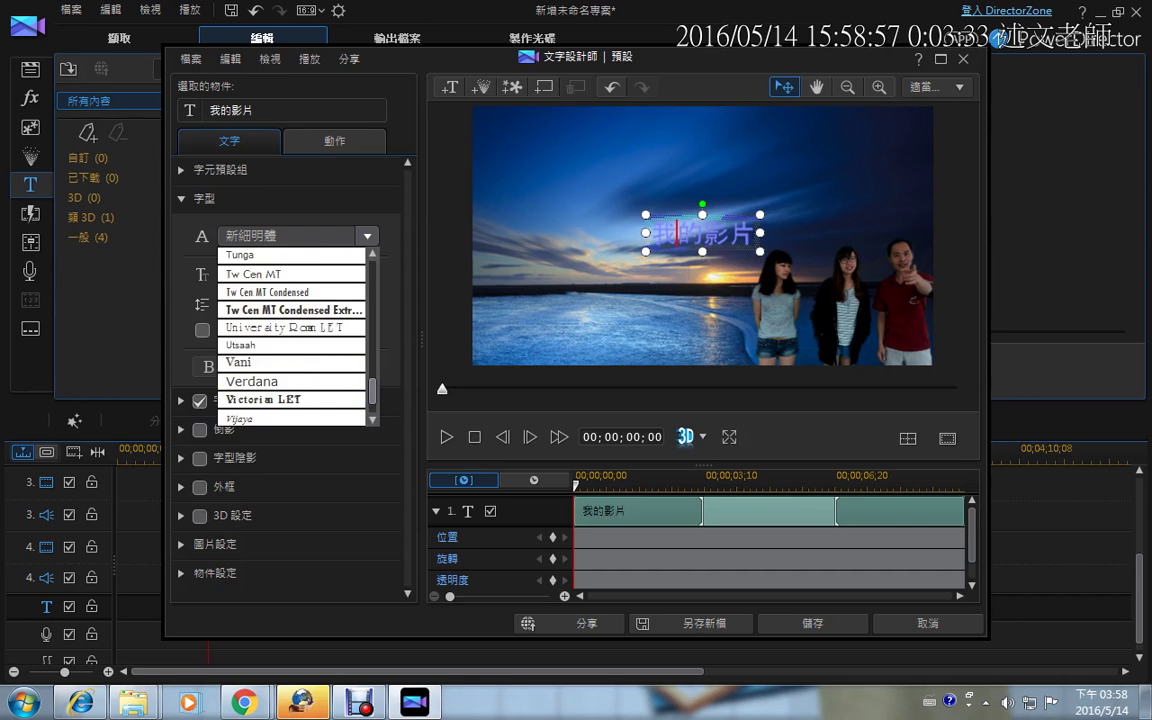
{"action": "scroll", "coordinate": [290, 335], "scroll_direction": "up", "scroll_amount": 5}
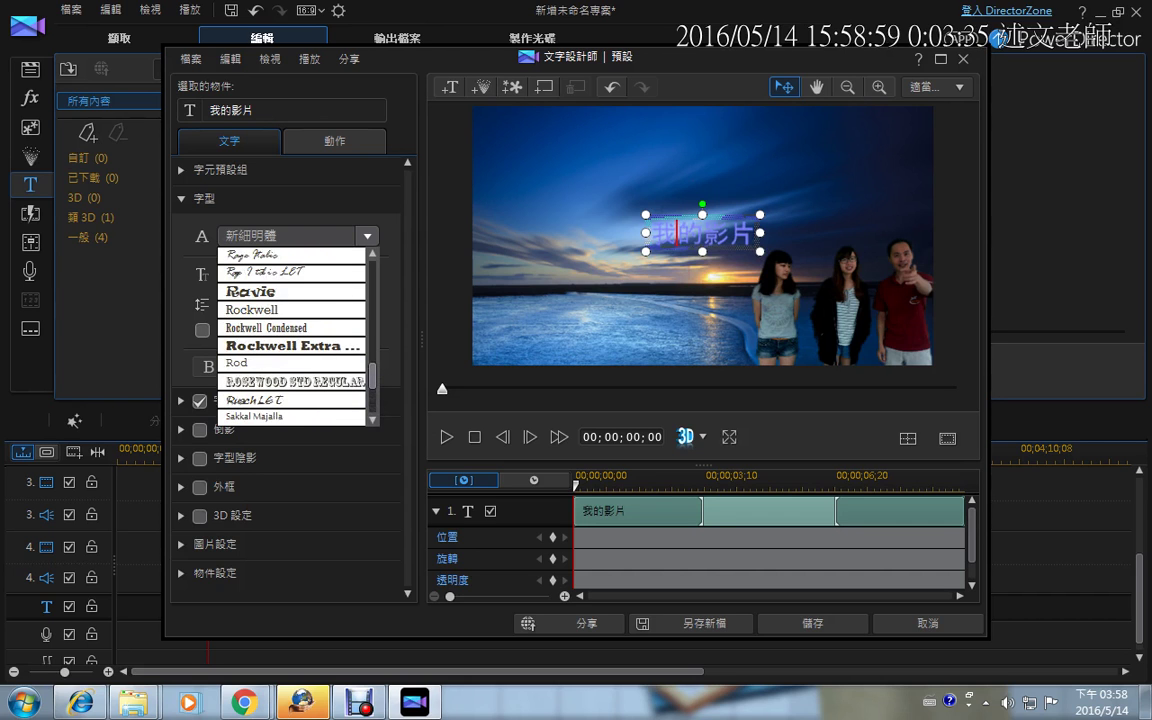
{"action": "scroll", "coordinate": [292, 335], "scroll_direction": "down", "scroll_amount": 5}
{"action": "scroll", "coordinate": [292, 300], "scroll_direction": "down", "scroll_amount": 3}
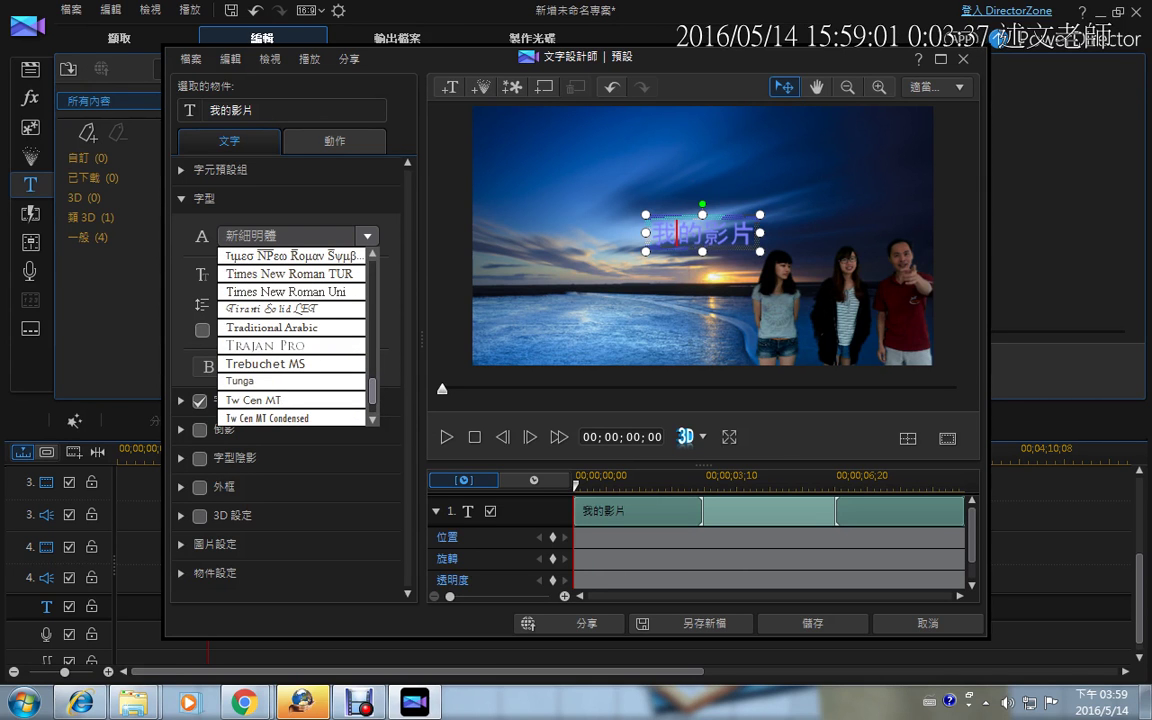
Step: Set the font of the 我的影片 title to SimHei
{"action": "scroll", "coordinate": [290, 335], "scroll_direction": "up", "scroll_amount": 5}
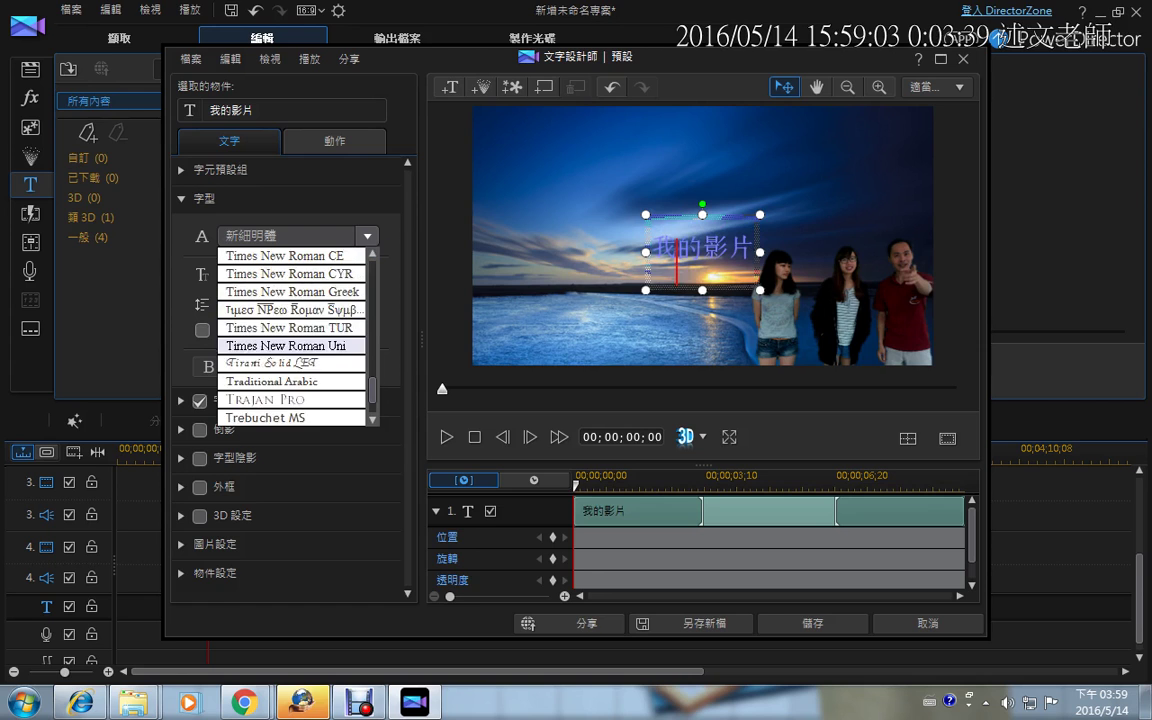
{"action": "scroll", "coordinate": [290, 327], "scroll_direction": "up", "scroll_amount": 5}
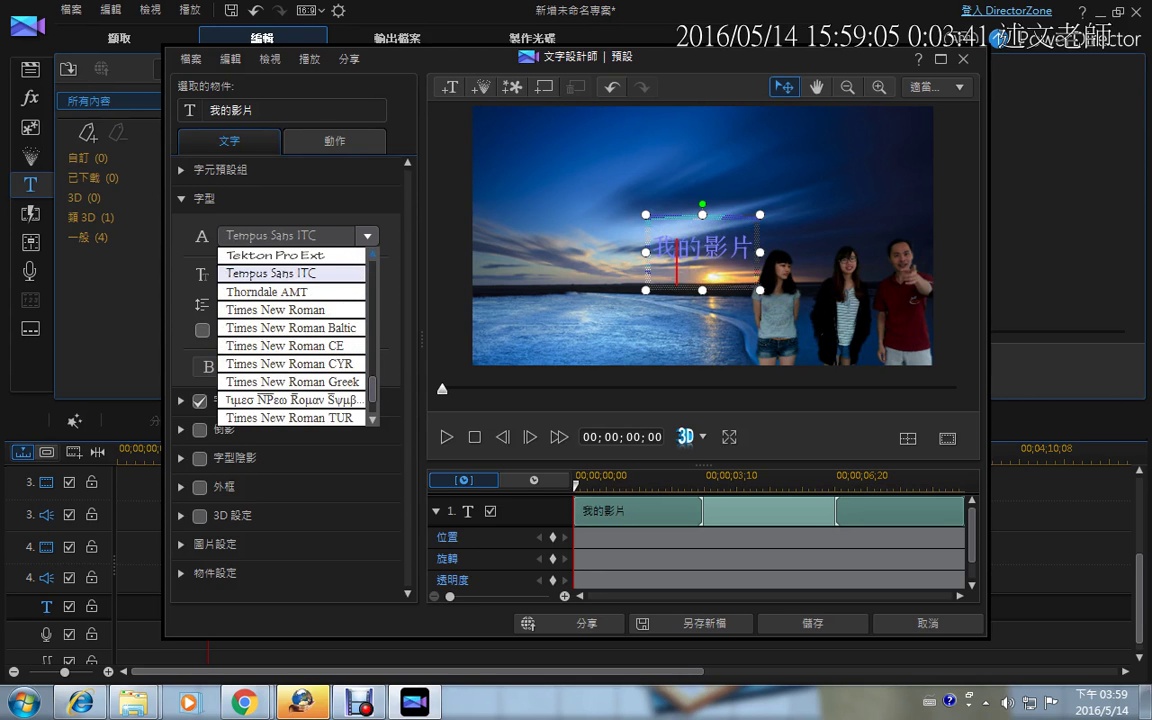
{"action": "scroll", "coordinate": [290, 335], "scroll_direction": "up", "scroll_amount": 1}
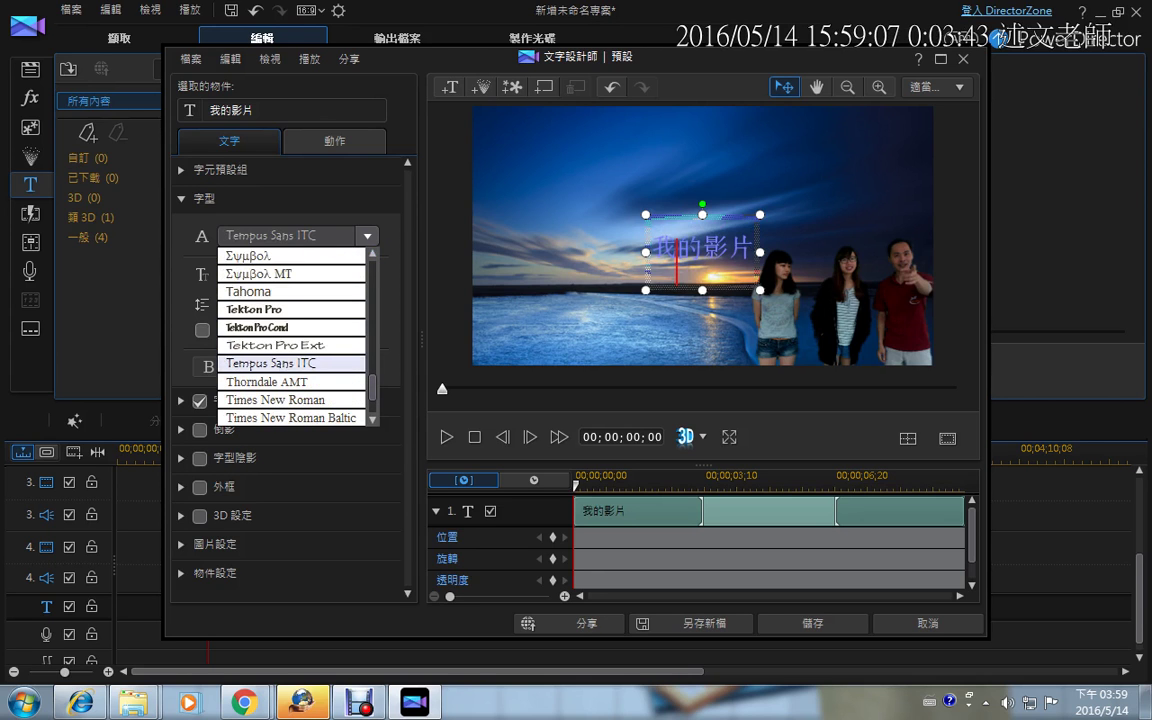
{"action": "scroll", "coordinate": [290, 335], "scroll_direction": "up", "scroll_amount": 4}
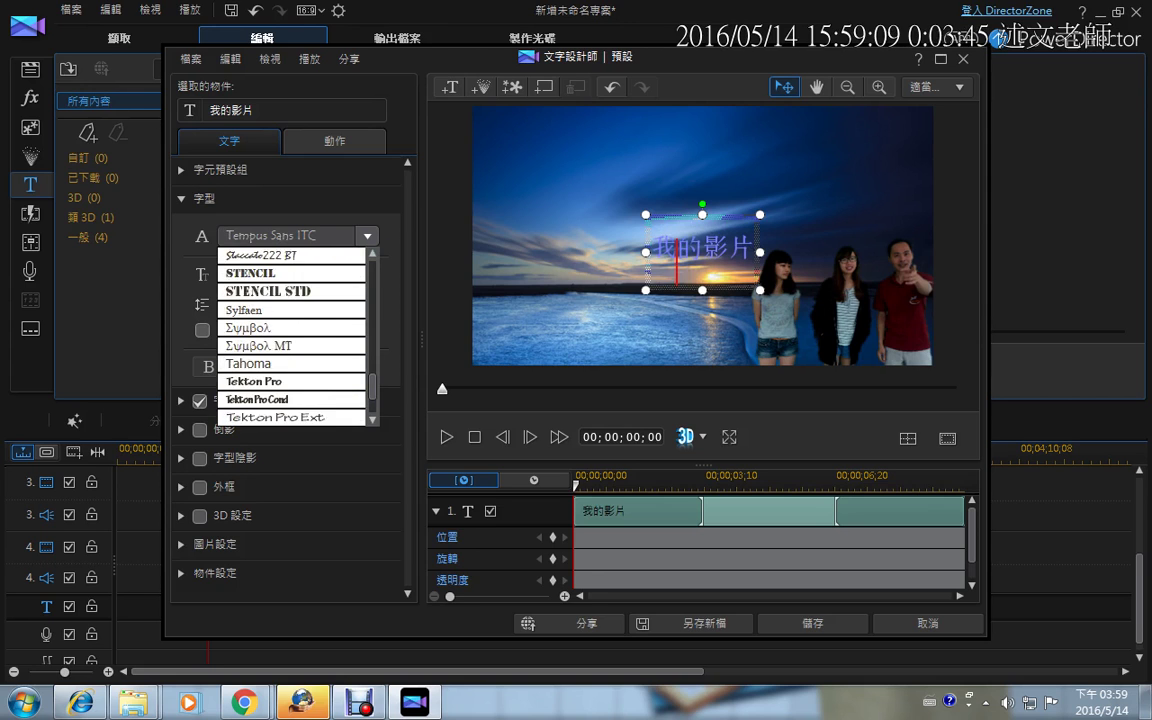
{"action": "scroll", "coordinate": [290, 335], "scroll_direction": "up", "scroll_amount": 4}
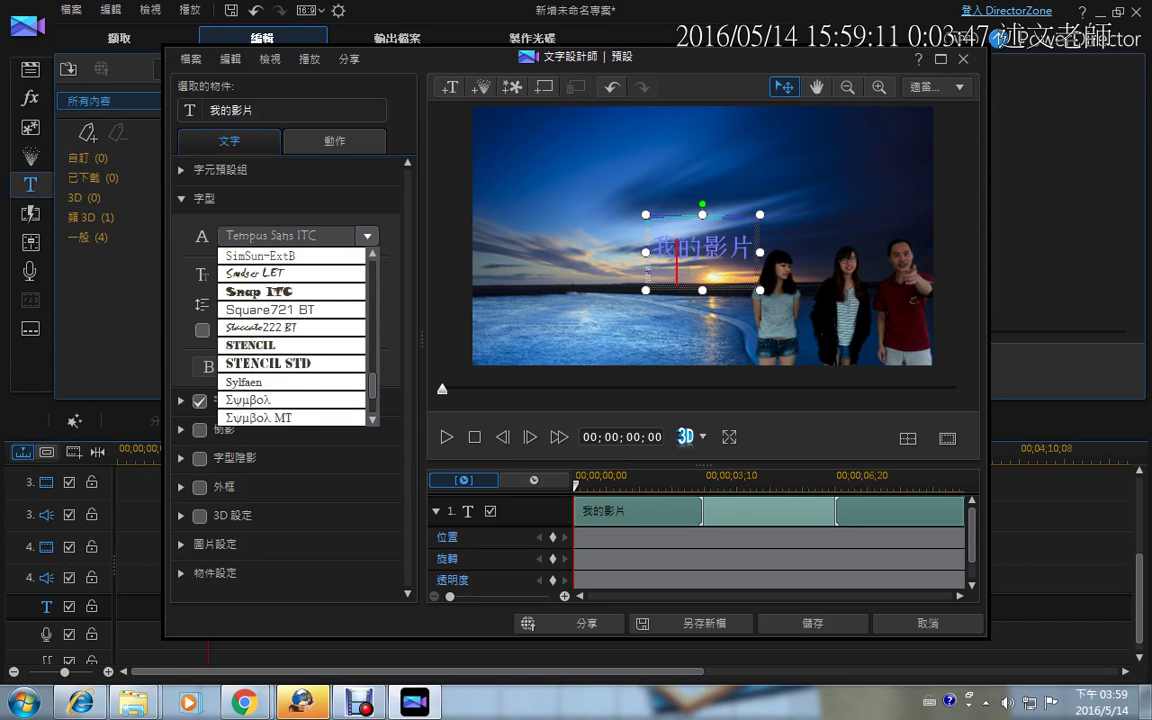
{"action": "scroll", "coordinate": [290, 335], "scroll_direction": "up", "scroll_amount": 1}
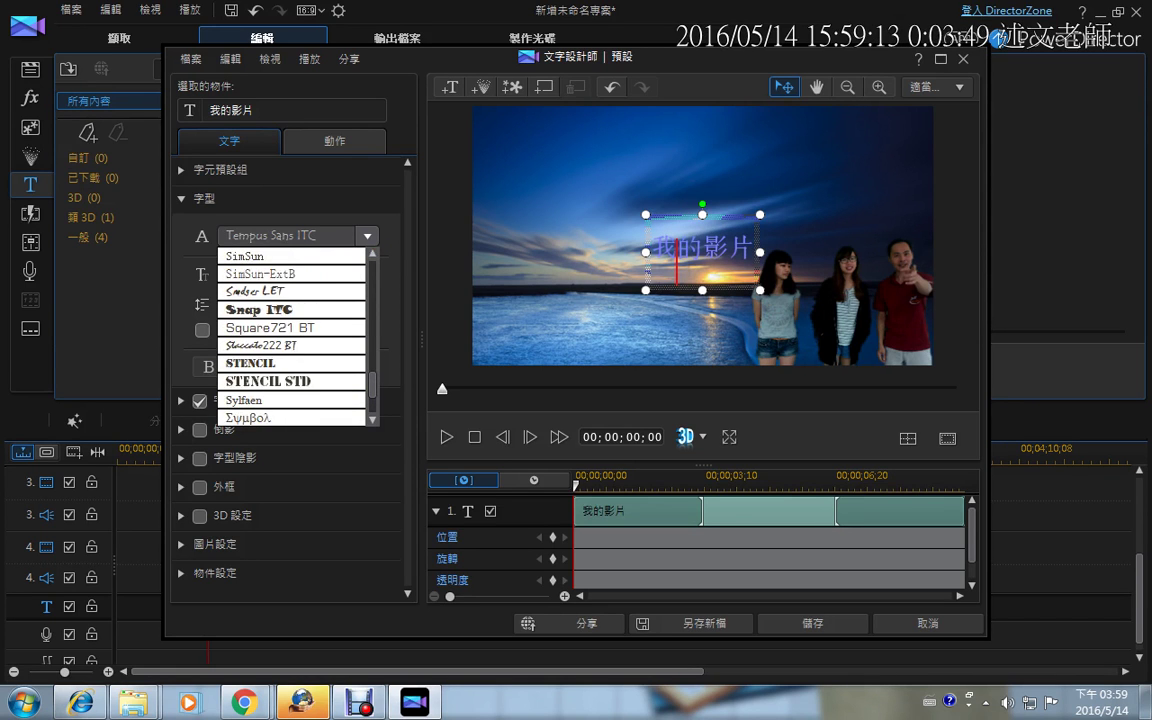
{"action": "scroll", "coordinate": [290, 335], "scroll_direction": "up", "scroll_amount": 3}
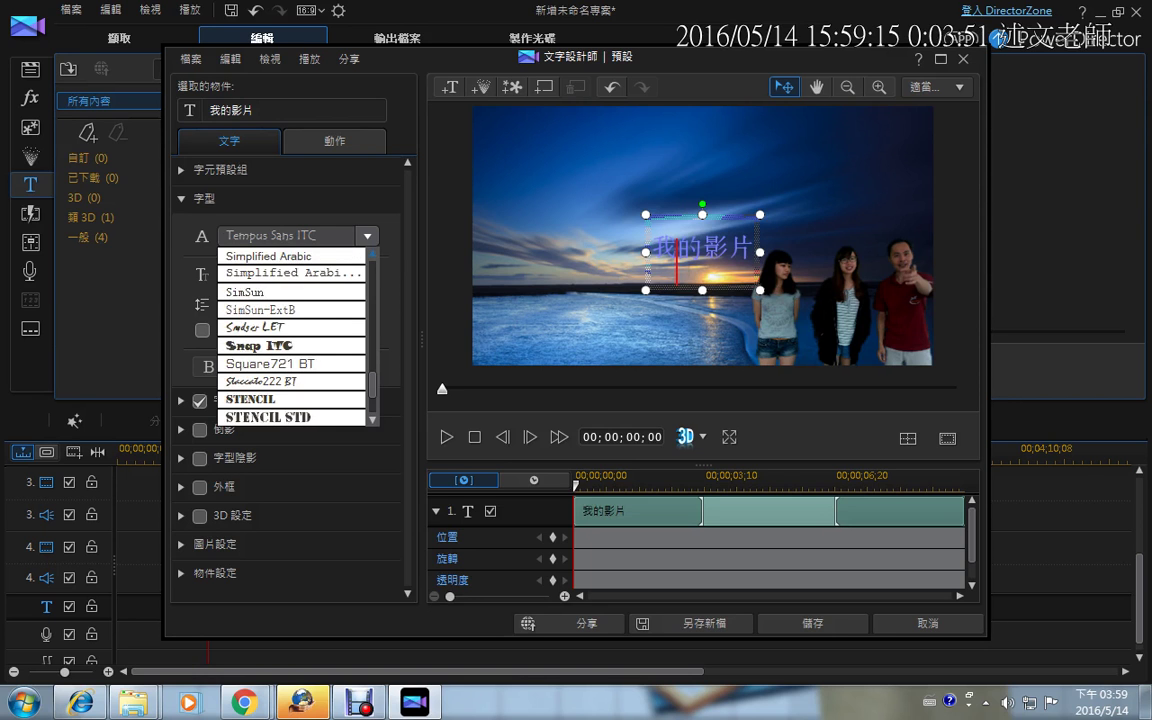
{"action": "scroll", "coordinate": [280, 258], "scroll_direction": "up", "scroll_amount": 1}
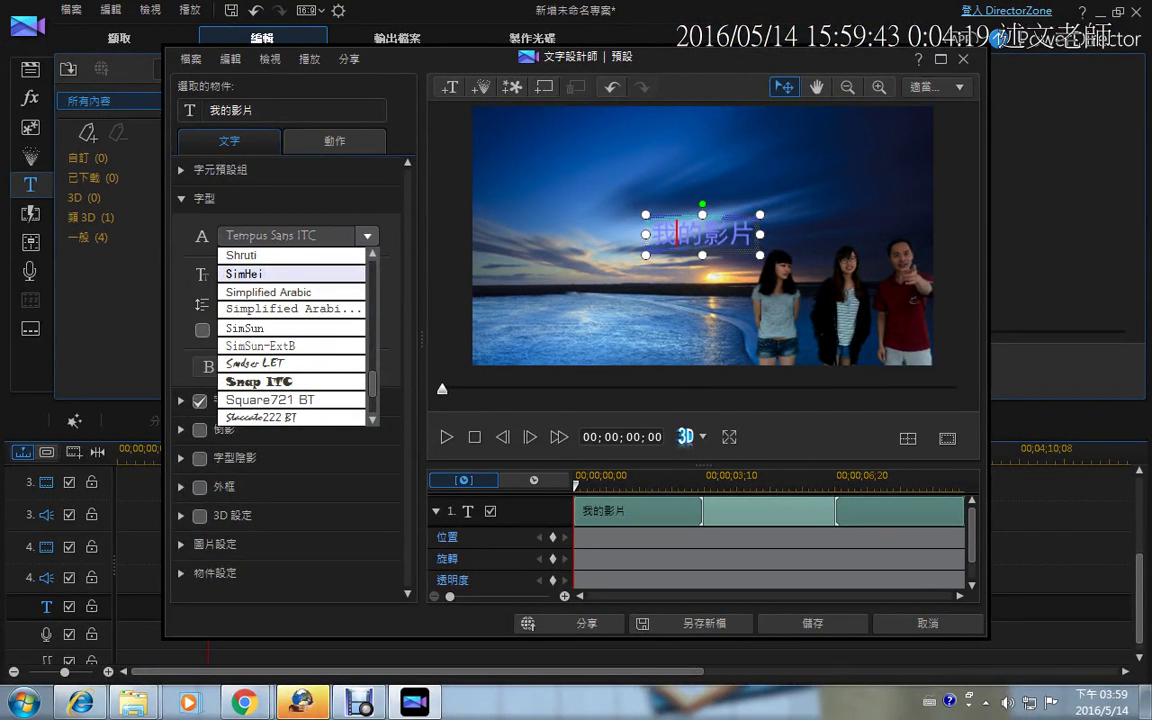
{"action": "left_click", "coordinate": [244, 273]}
Step: Select all of the 我的影片 text and set its font colour to white from the basic colours
{"action": "left_click_drag", "start_coordinate": [754, 234], "coordinate": [650, 234]}
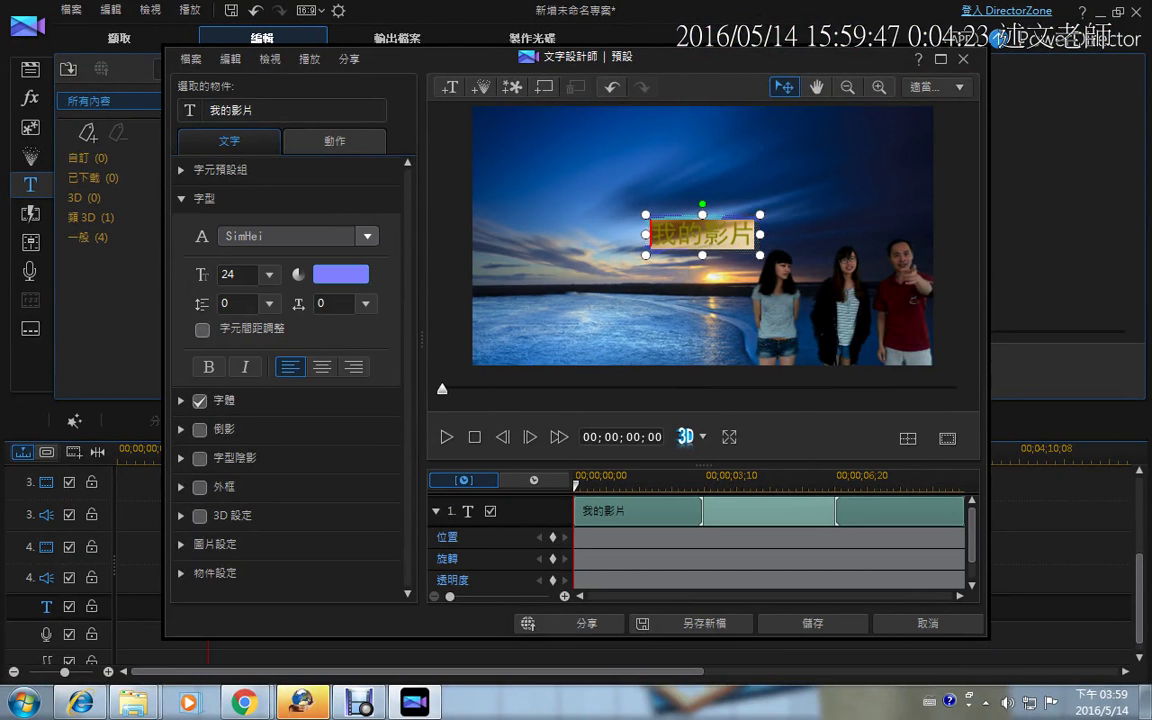
{"action": "left_click", "coordinate": [340, 274]}
{"action": "left_click", "coordinate": [556, 345]}
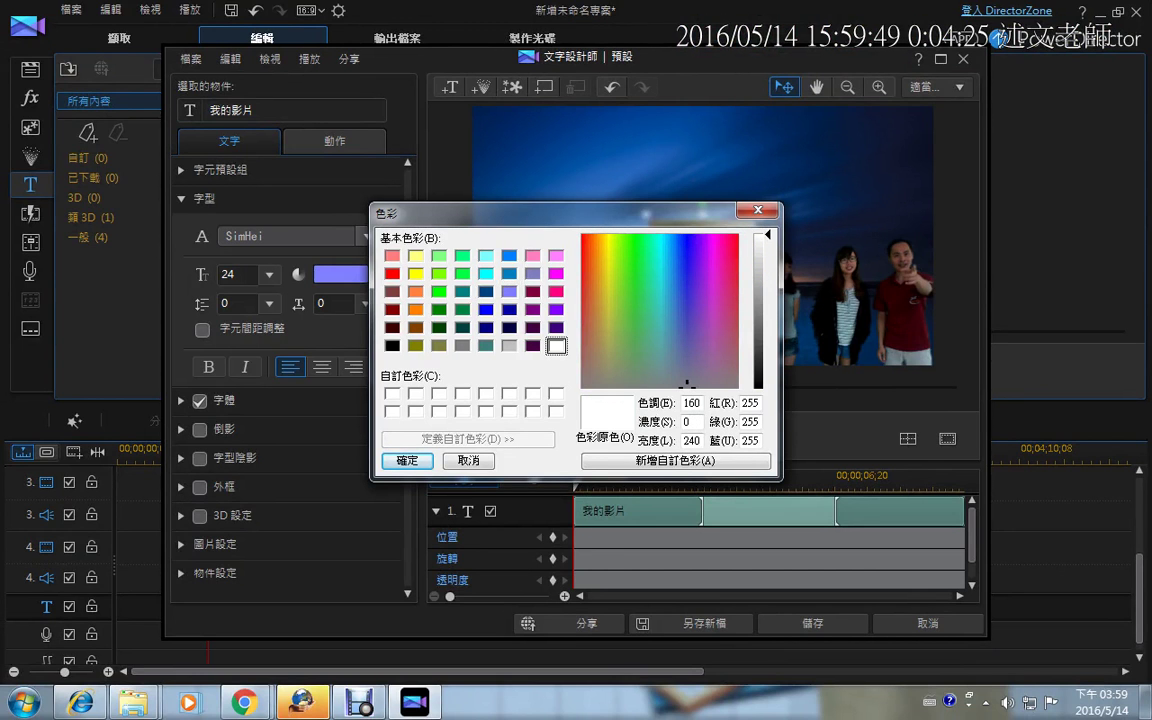
{"action": "left_click_drag", "start_coordinate": [560, 213], "coordinate": [382, 105]}
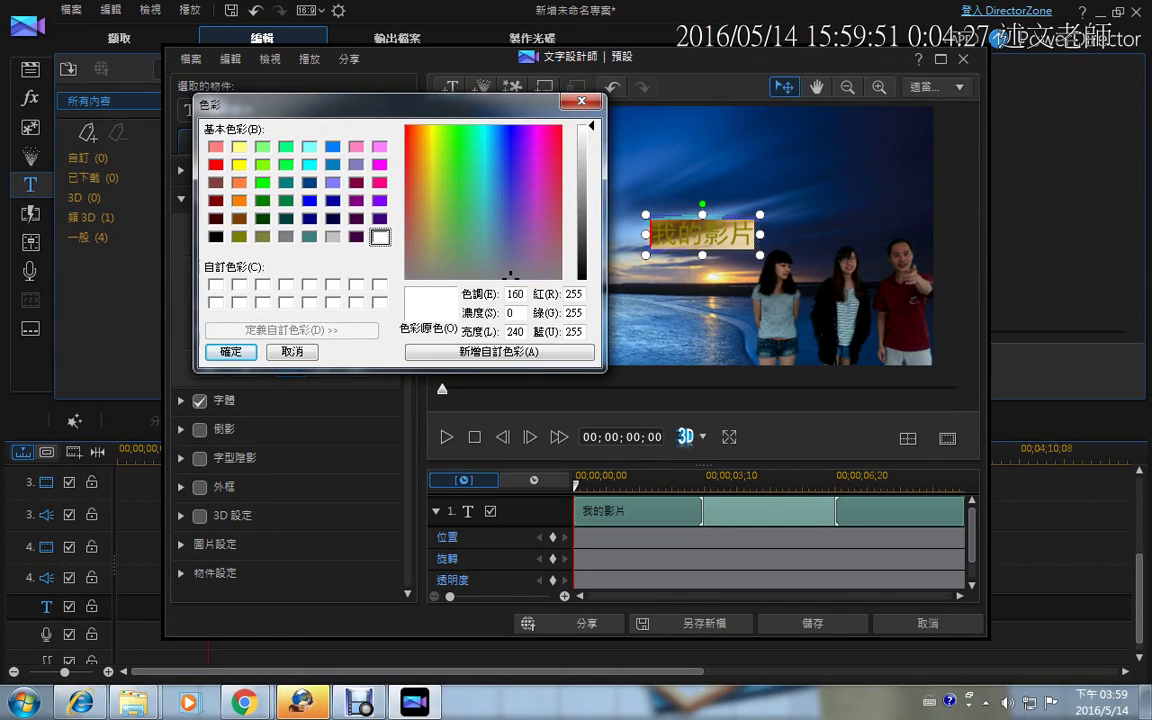
{"action": "left_click", "coordinate": [229, 352]}
Step: Move the 我的影片 title from the middle of the picture to its lower-left corner
{"action": "key", "text": "Escape"}
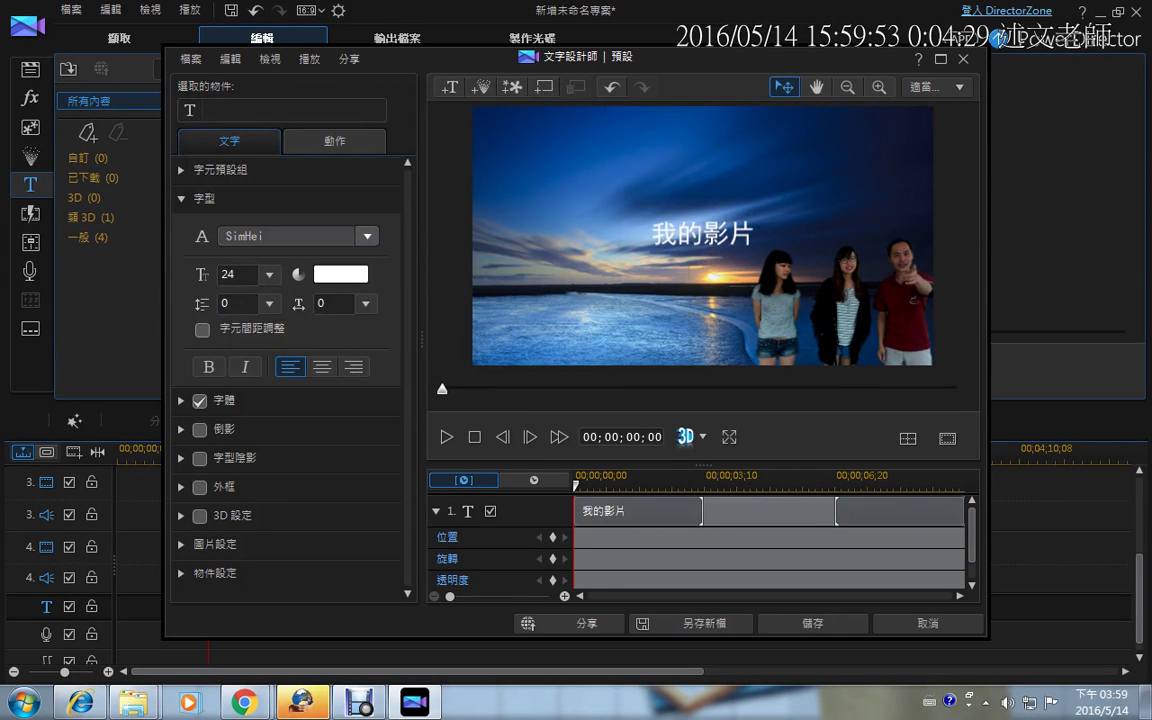
{"action": "left_click", "coordinate": [702, 234]}
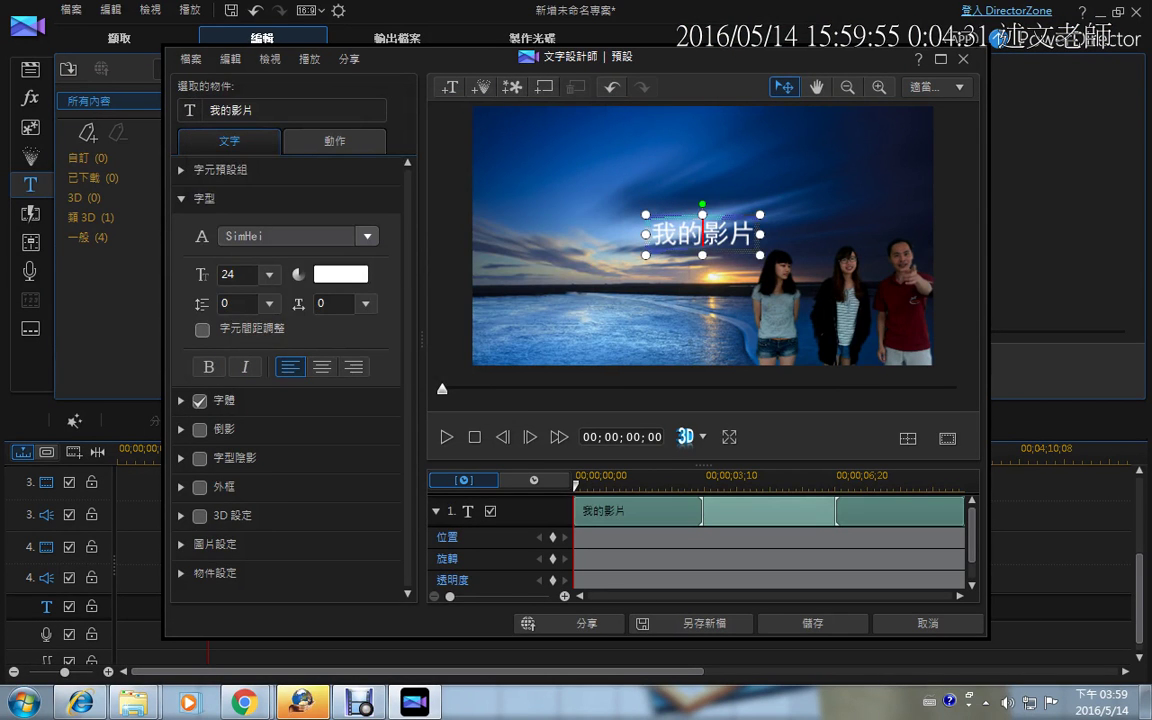
{"action": "left_click_drag", "start_coordinate": [702, 234], "coordinate": [535, 338]}
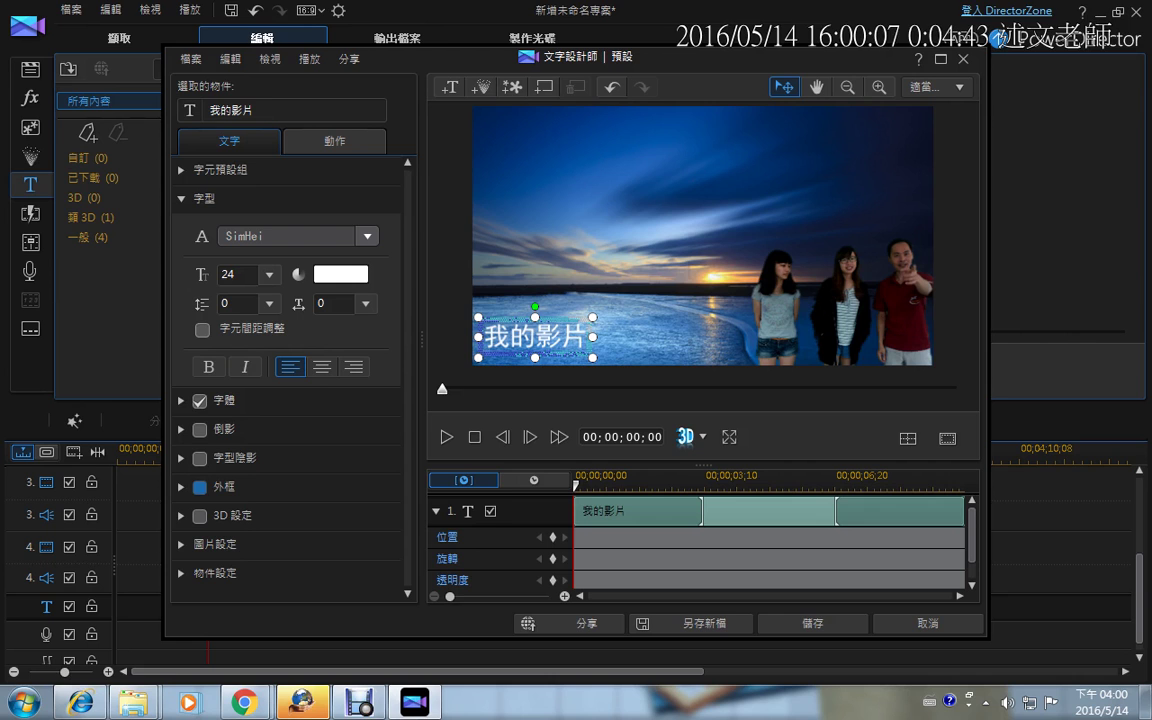
Step: Enable the 外框 outline on the title text and set its solid colour to black
{"action": "left_click", "coordinate": [200, 487]}
{"action": "left_click", "coordinate": [181, 487]}
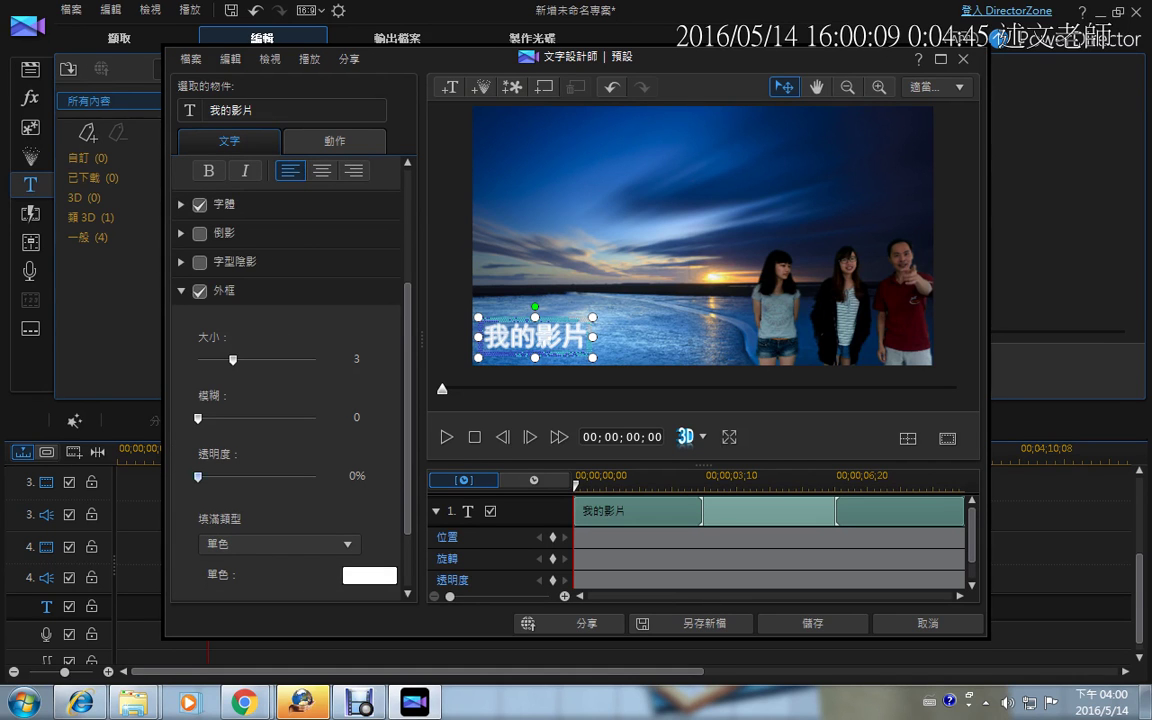
{"action": "left_click", "coordinate": [369, 575]}
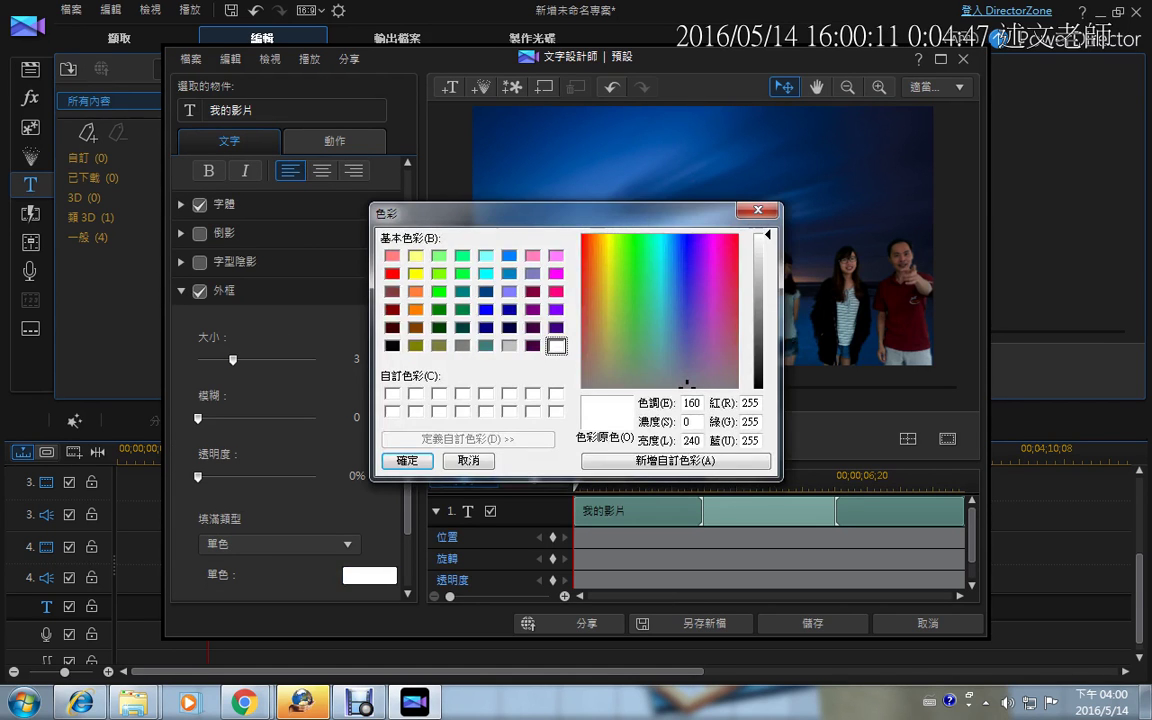
{"action": "left_click", "coordinate": [392, 346]}
{"action": "left_click", "coordinate": [407, 460]}
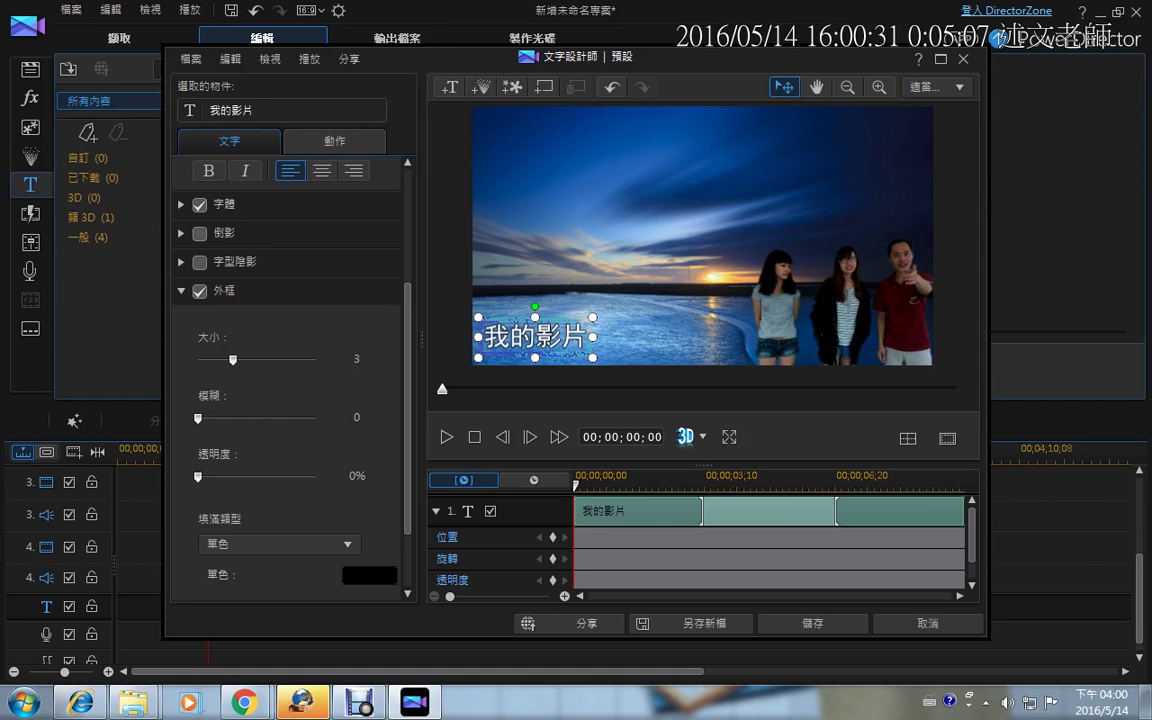
{"action": "left_click", "coordinate": [181, 291]}
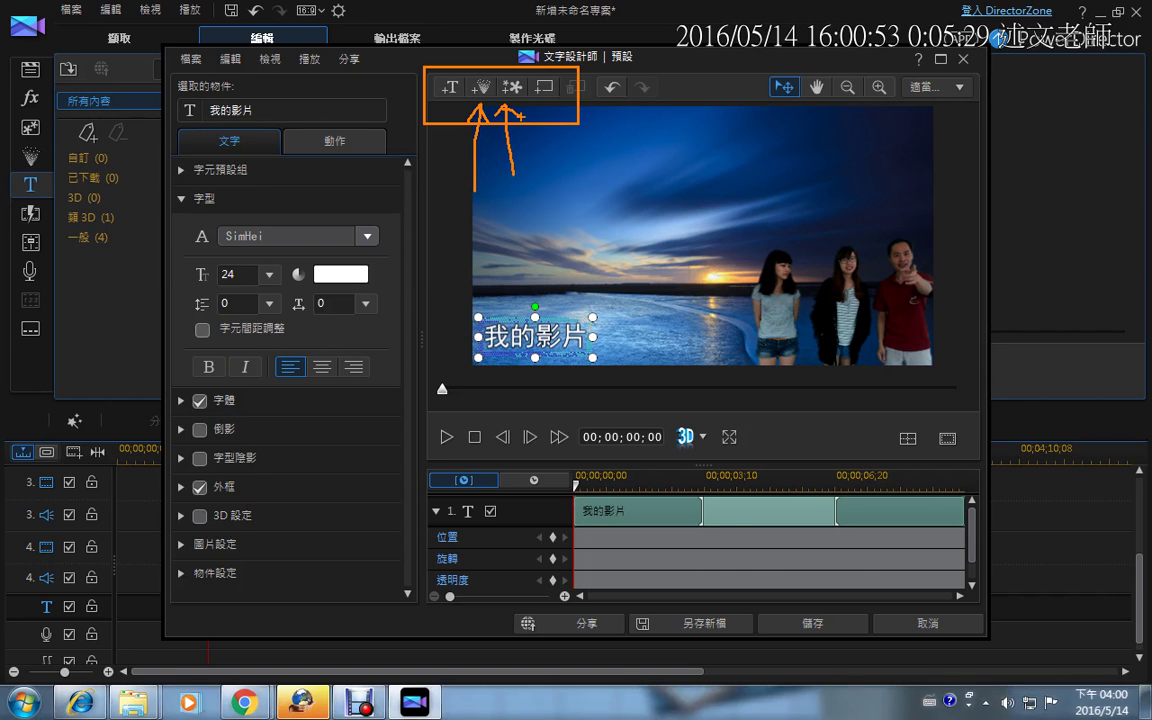
Step: Add the 楓葉 particle effect to the title twice, each on its own track
{"action": "left_click", "coordinate": [481, 87]}
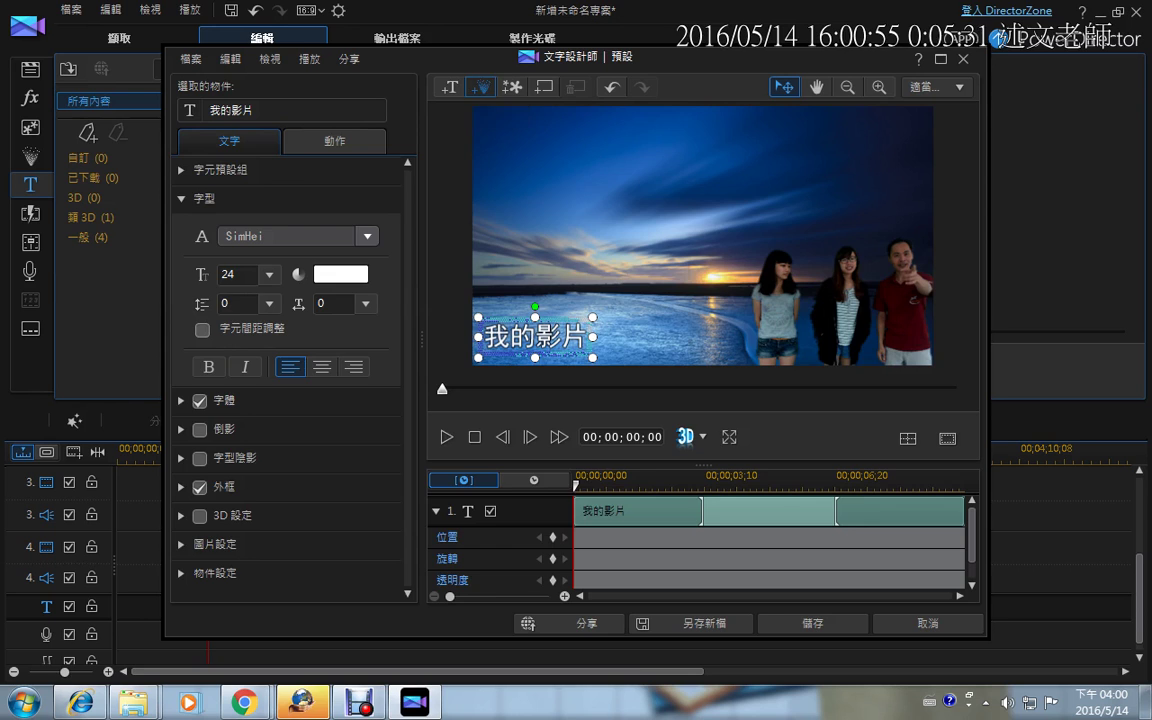
{"action": "left_click", "coordinate": [483, 237]}
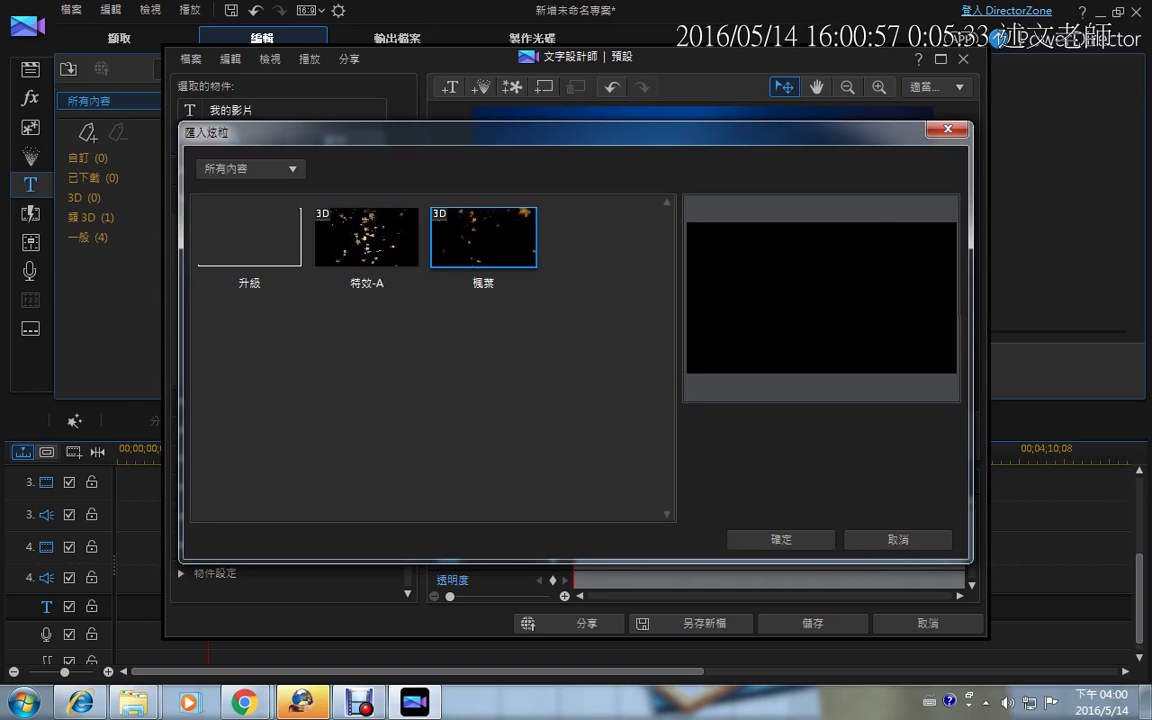
{"action": "left_click", "coordinate": [780, 539]}
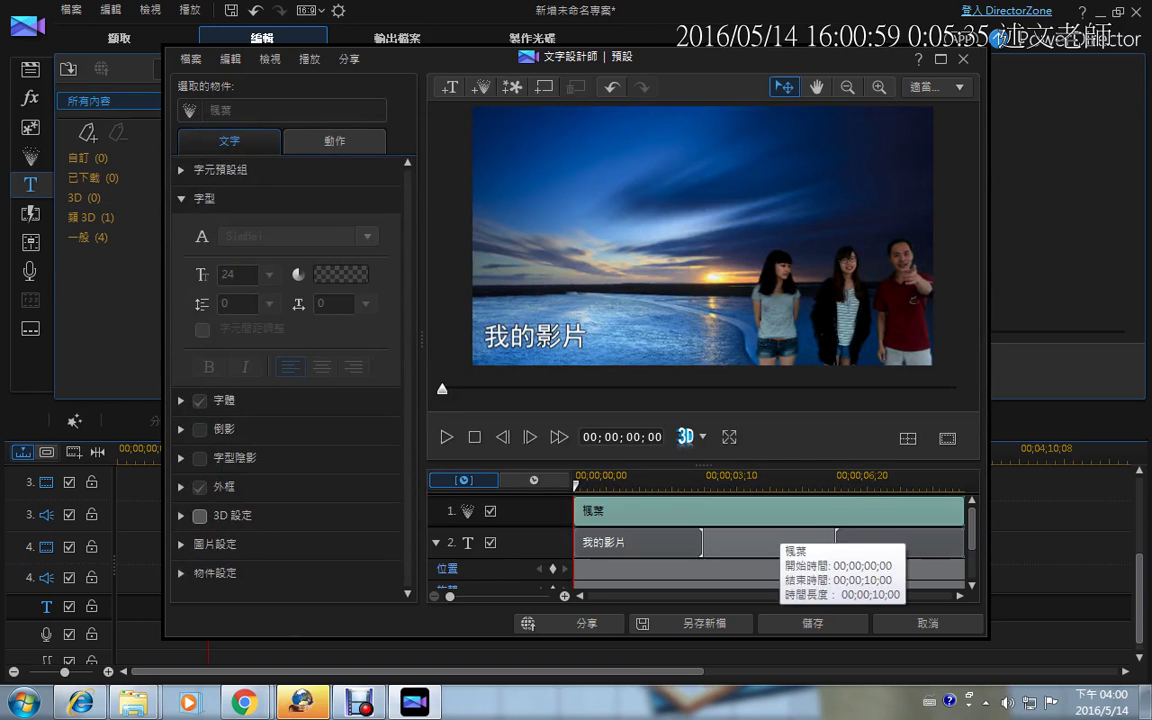
{"action": "left_click", "coordinate": [481, 87]}
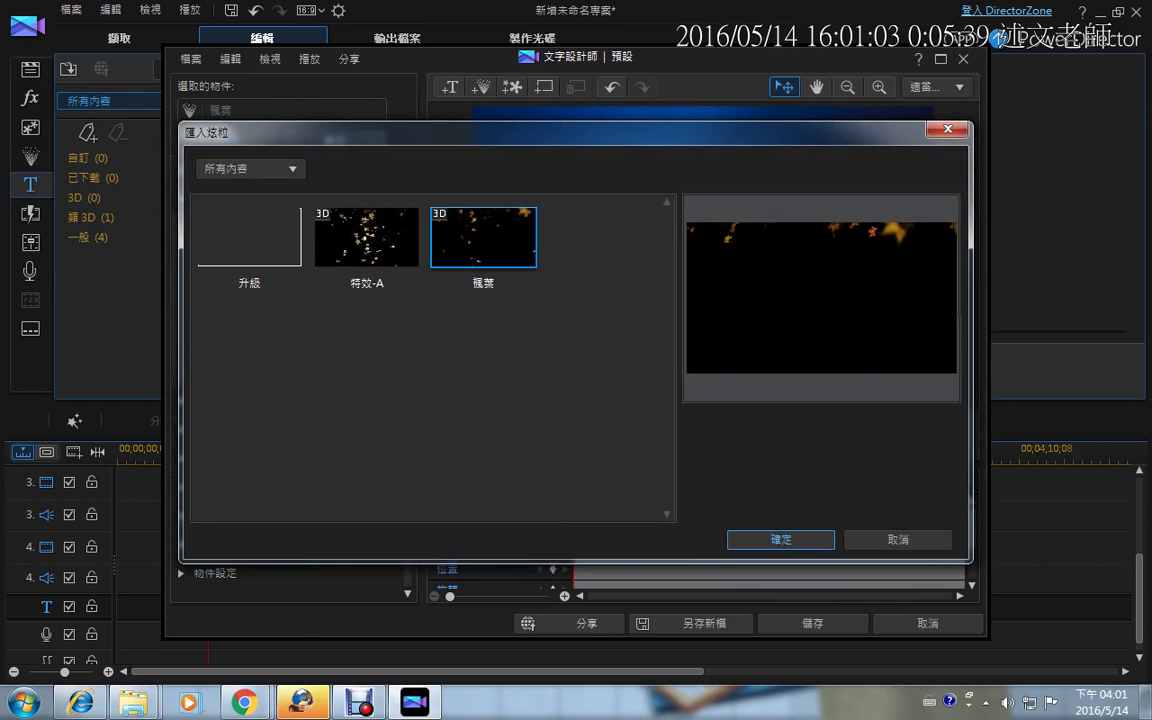
{"action": "left_click", "coordinate": [780, 539]}
Step: Play the title preview to about 00;00;03;27 and make the title designer window taller
{"action": "key", "text": "space"}
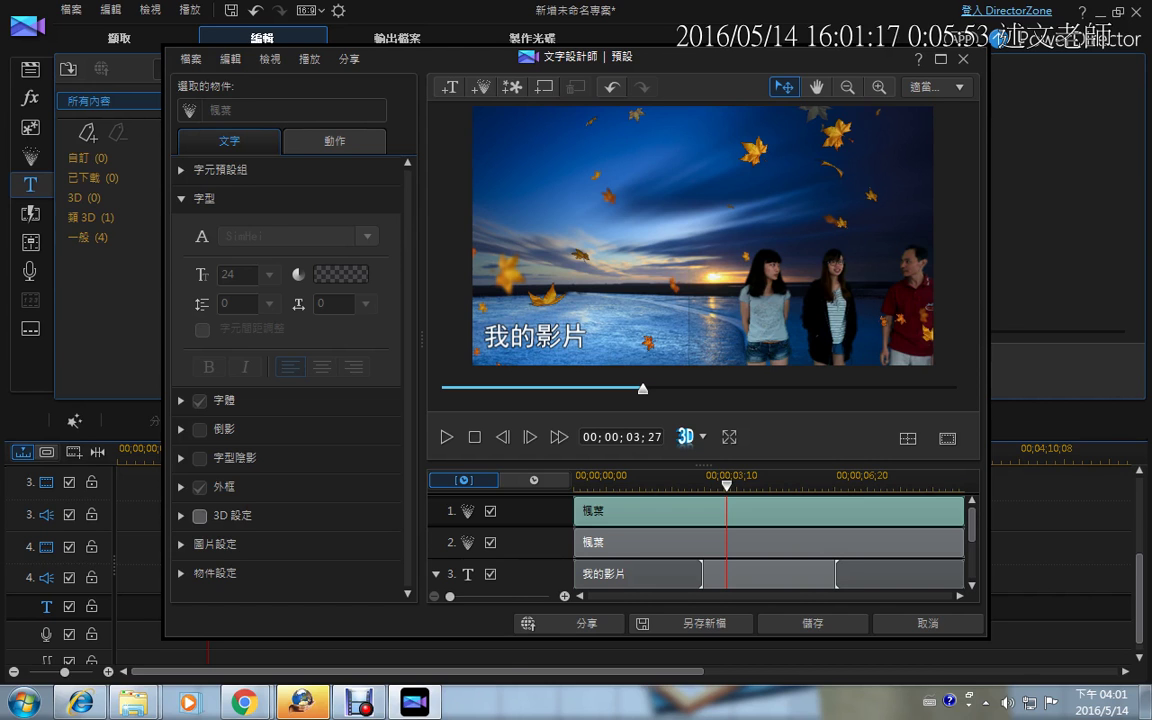
{"action": "left_click_drag", "start_coordinate": [576, 636], "coordinate": [576, 663]}
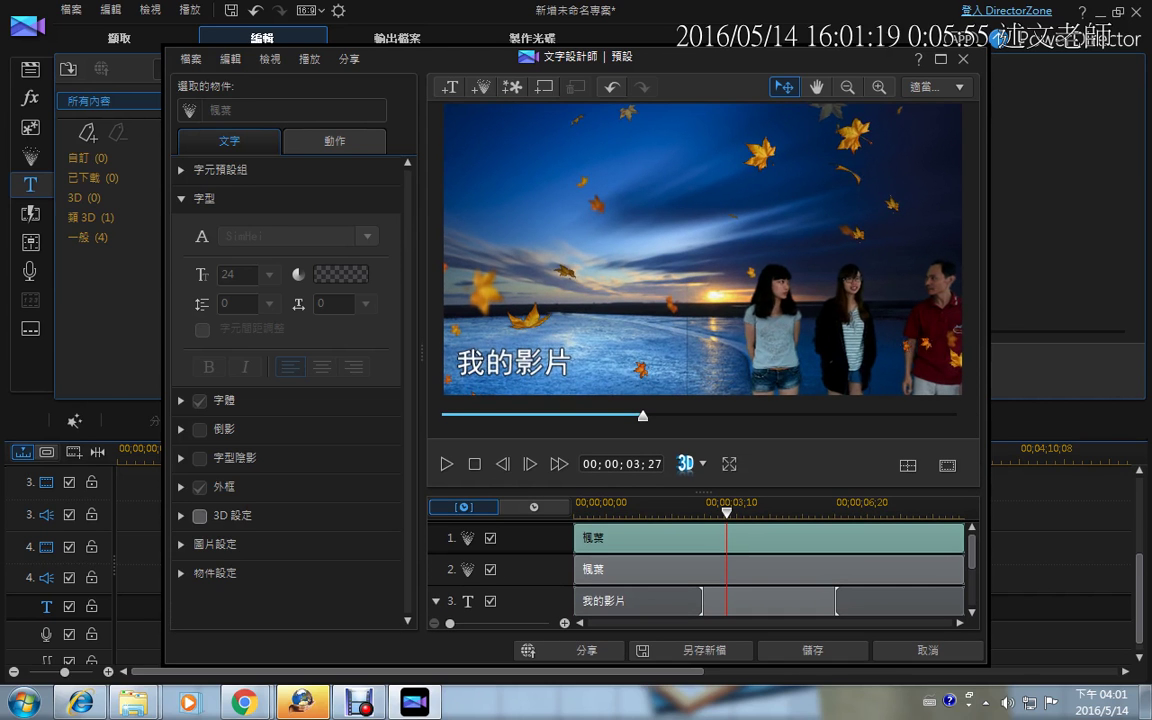
{"action": "key", "text": "ctrl+2"}
{"action": "mouse_move", "coordinate": [523, 560]}
{"action": "left_mouse_down"}
{"action": "mouse_move", "coordinate": [538, 557]}
{"action": "mouse_move", "coordinate": [557, 492]}
{"action": "left_mouse_up"}
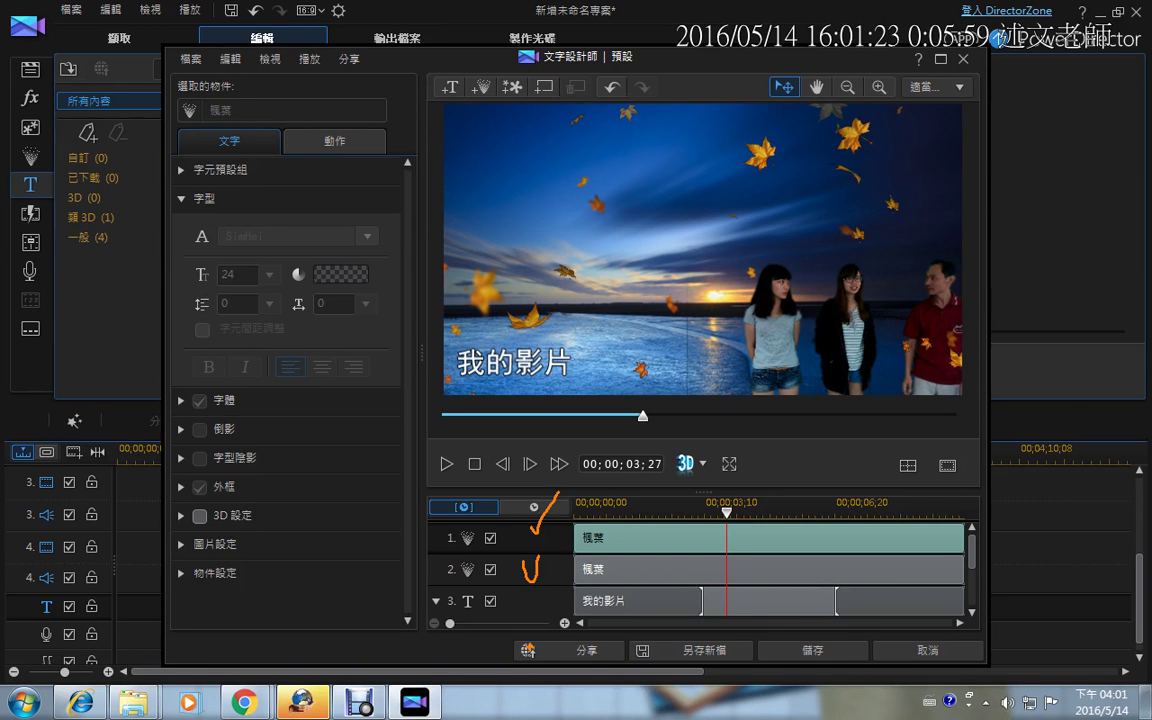
{"action": "key", "text": "Escape"}
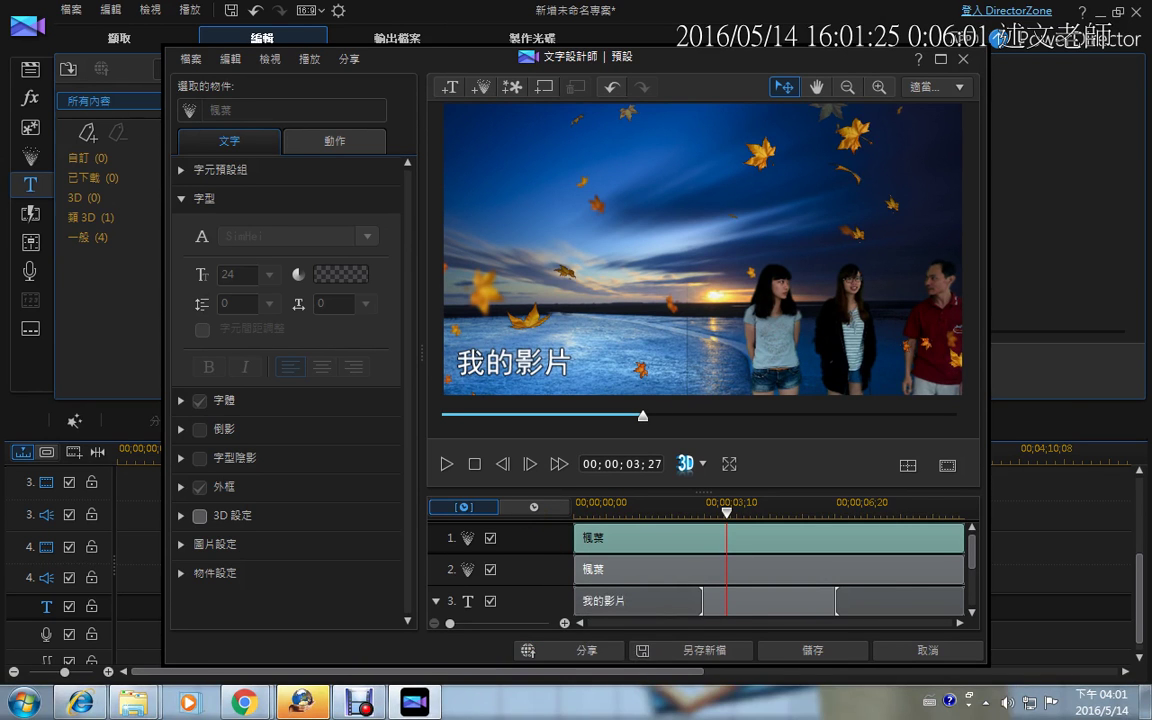
Step: Delete both 楓葉 particle tracks from the 我的影片 title and save the title
{"action": "key", "text": "Delete"}
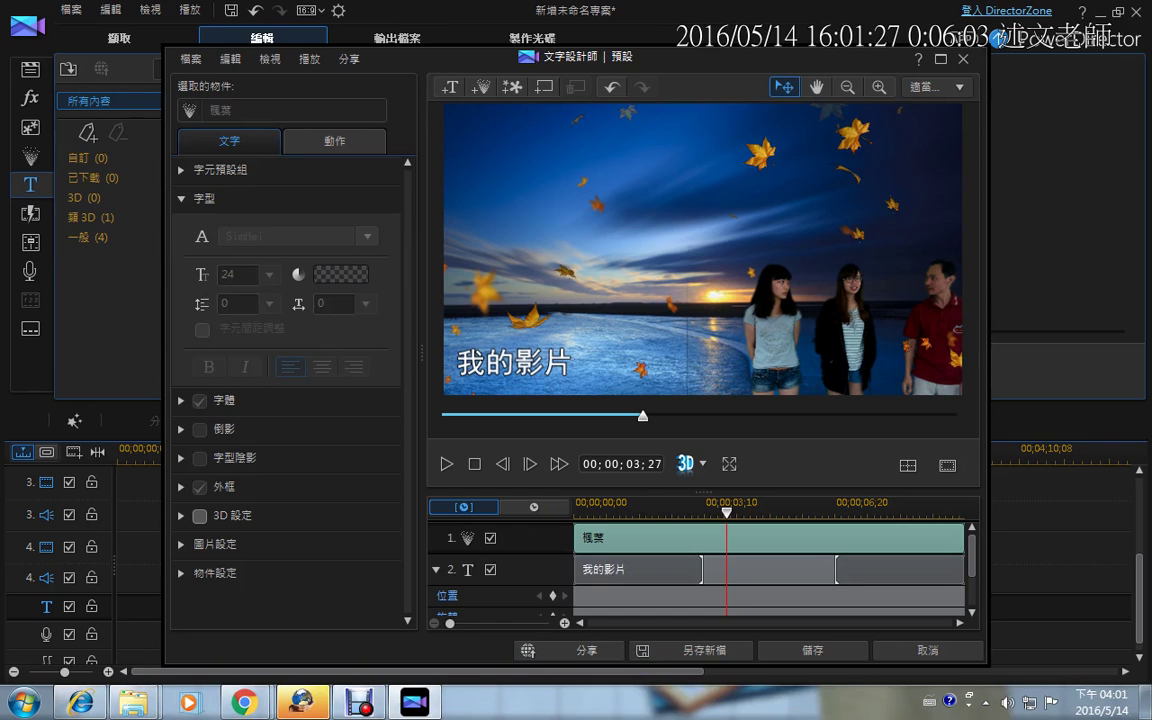
{"action": "key", "text": "Delete"}
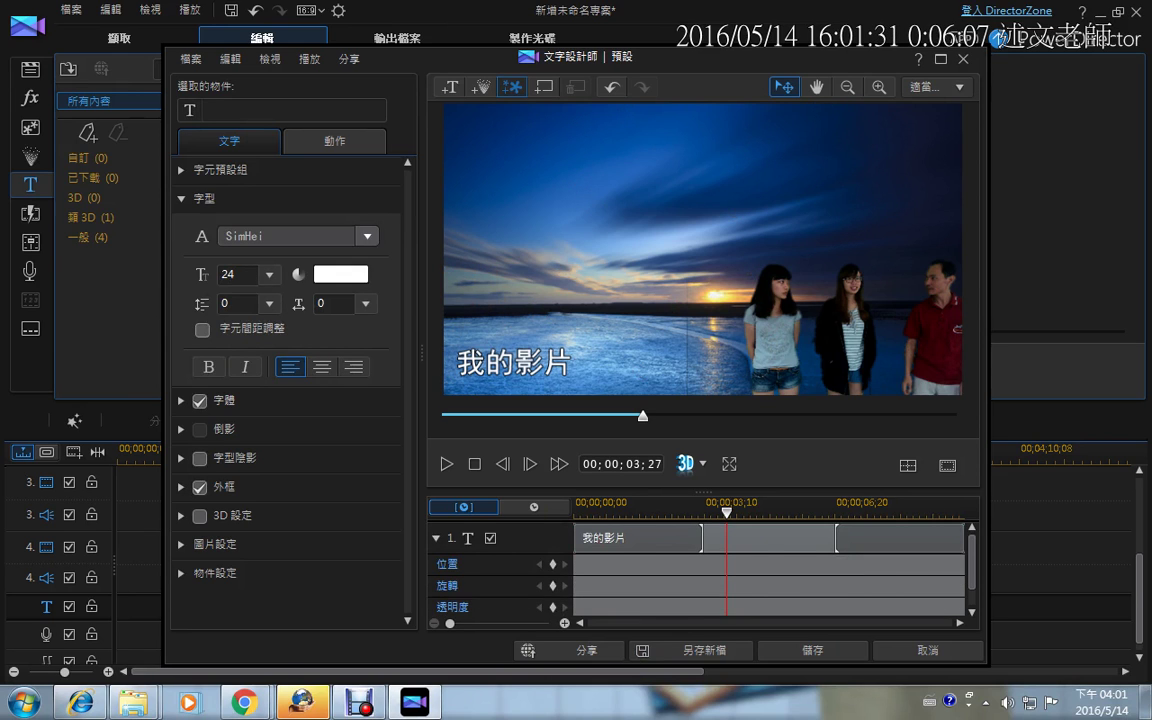
{"action": "left_click", "coordinate": [512, 87]}
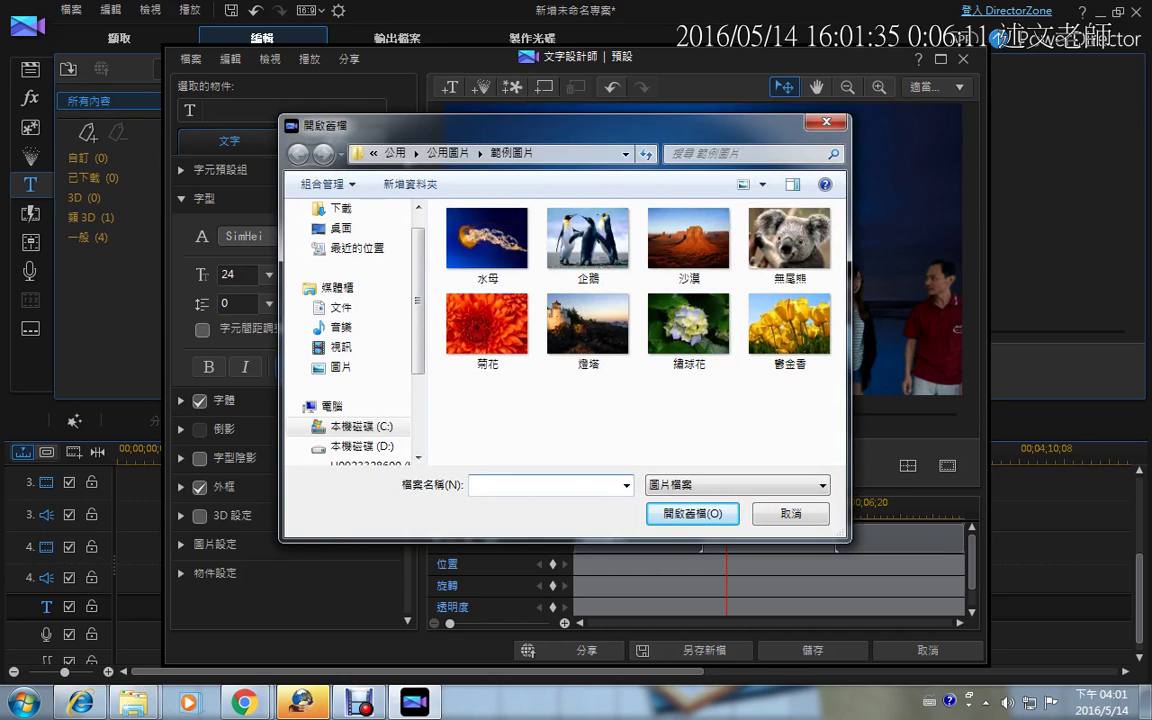
{"action": "left_click", "coordinate": [825, 121]}
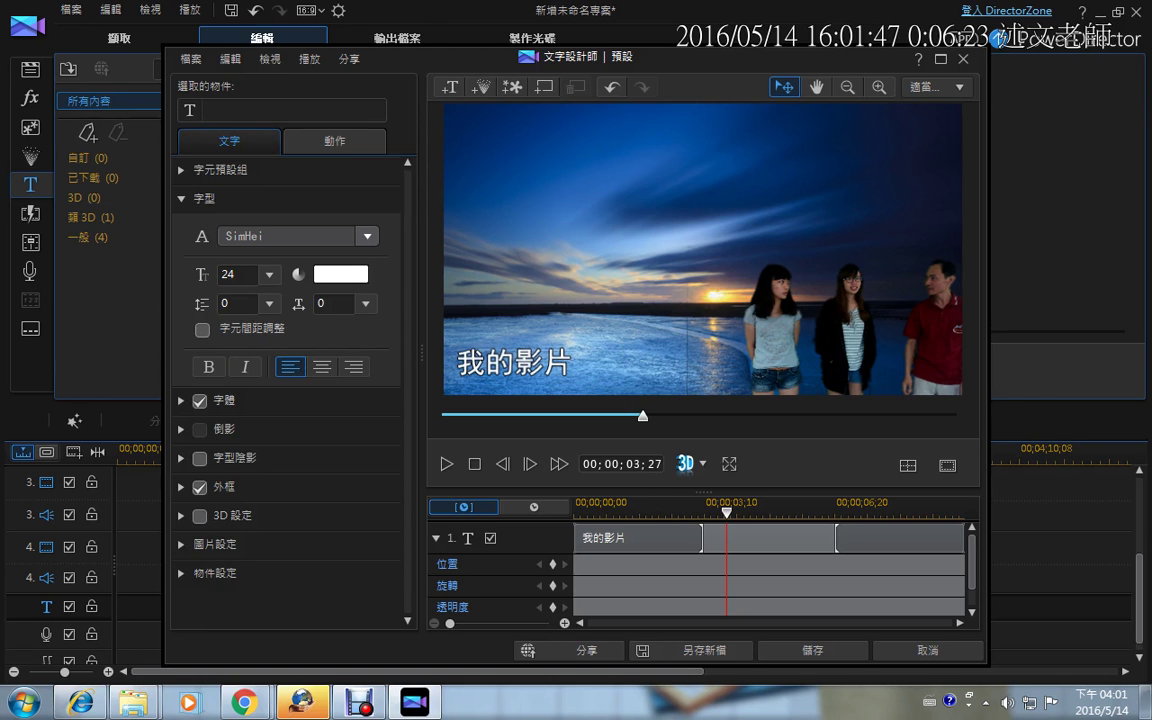
{"action": "left_click", "coordinate": [812, 650]}
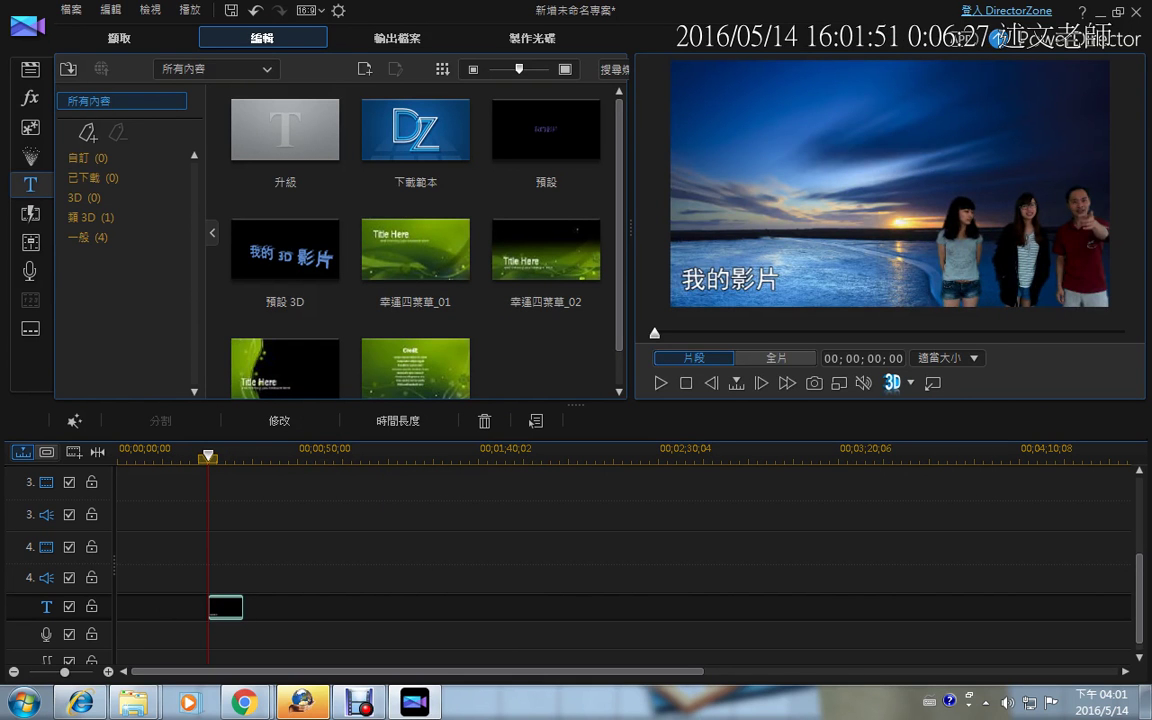
Step: Enlarge the VID_20160514_151620 clip in the preview toward its upper-left, keeping the people at the lower-right of the picture
{"action": "left_click_drag", "start_coordinate": [1139, 598], "coordinate": [1139, 530]}
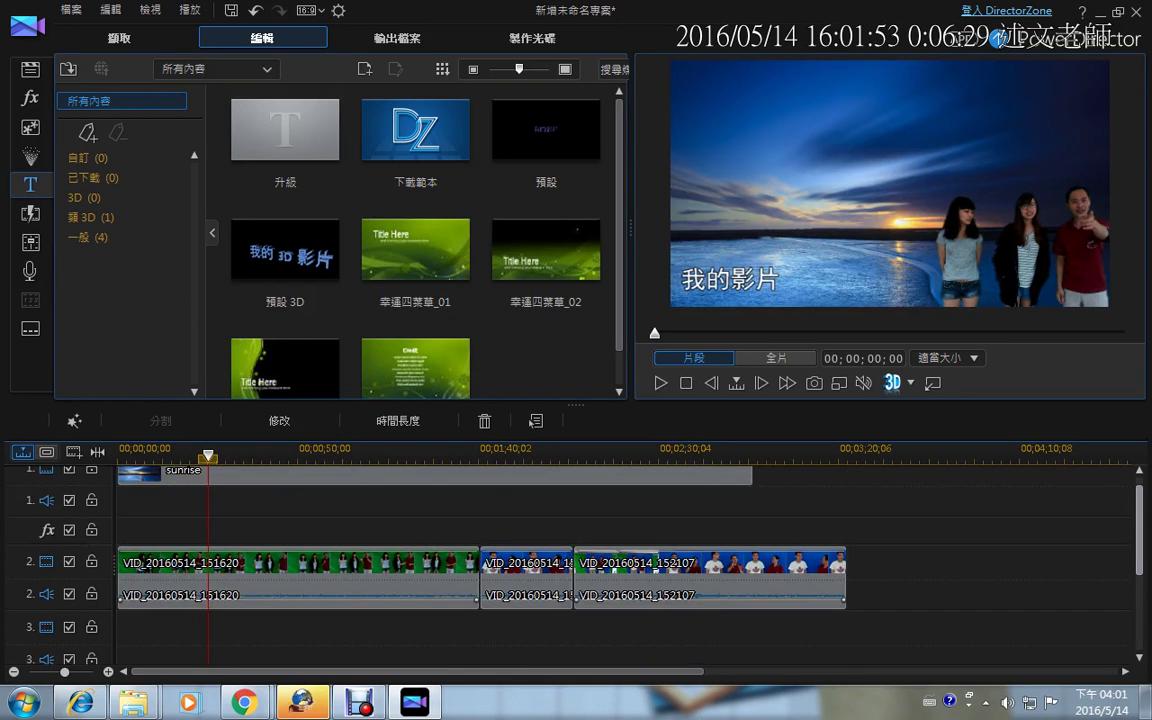
{"action": "left_click", "coordinate": [463, 556]}
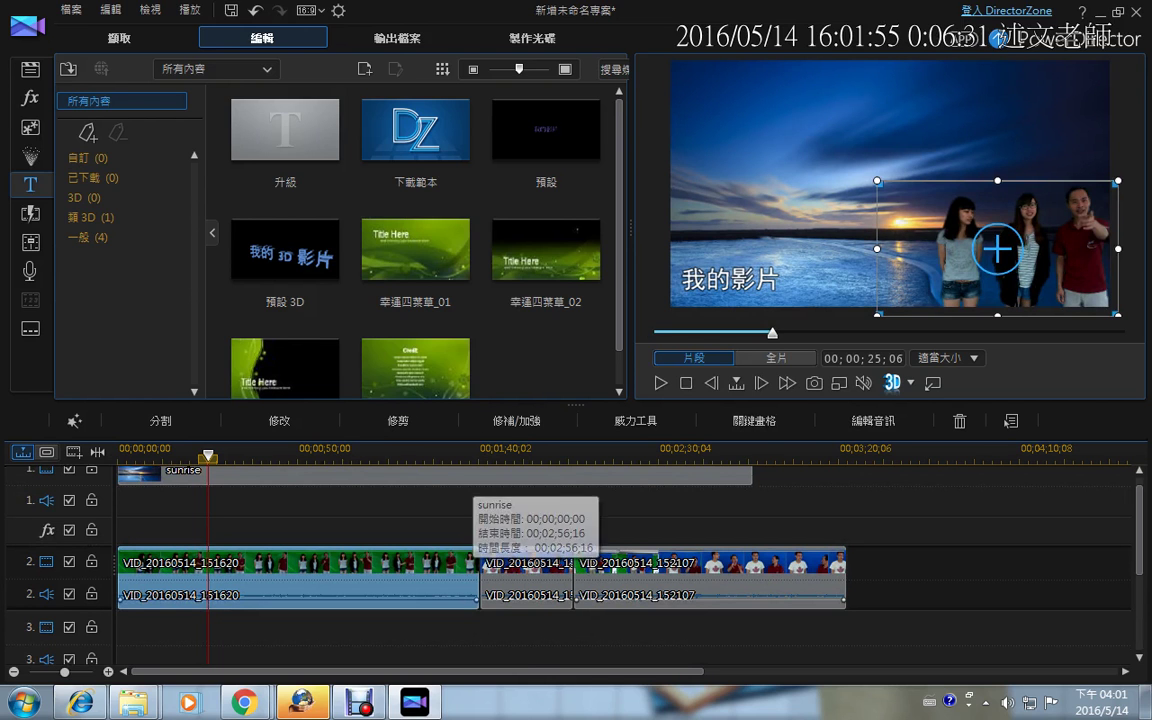
{"action": "left_click_drag", "start_coordinate": [877, 180], "coordinate": [799, 137]}
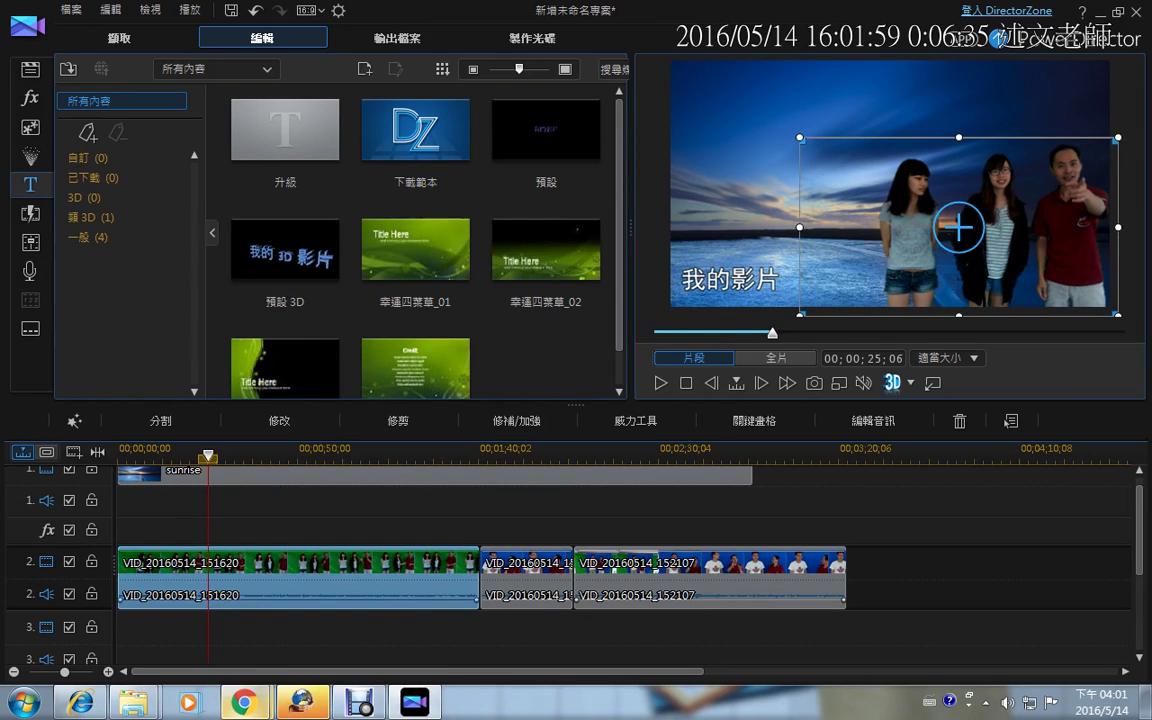
Step: Switch to Chrome and search Google Images for 講台 in a new tab
{"action": "mouse_move", "coordinate": [244, 702]}
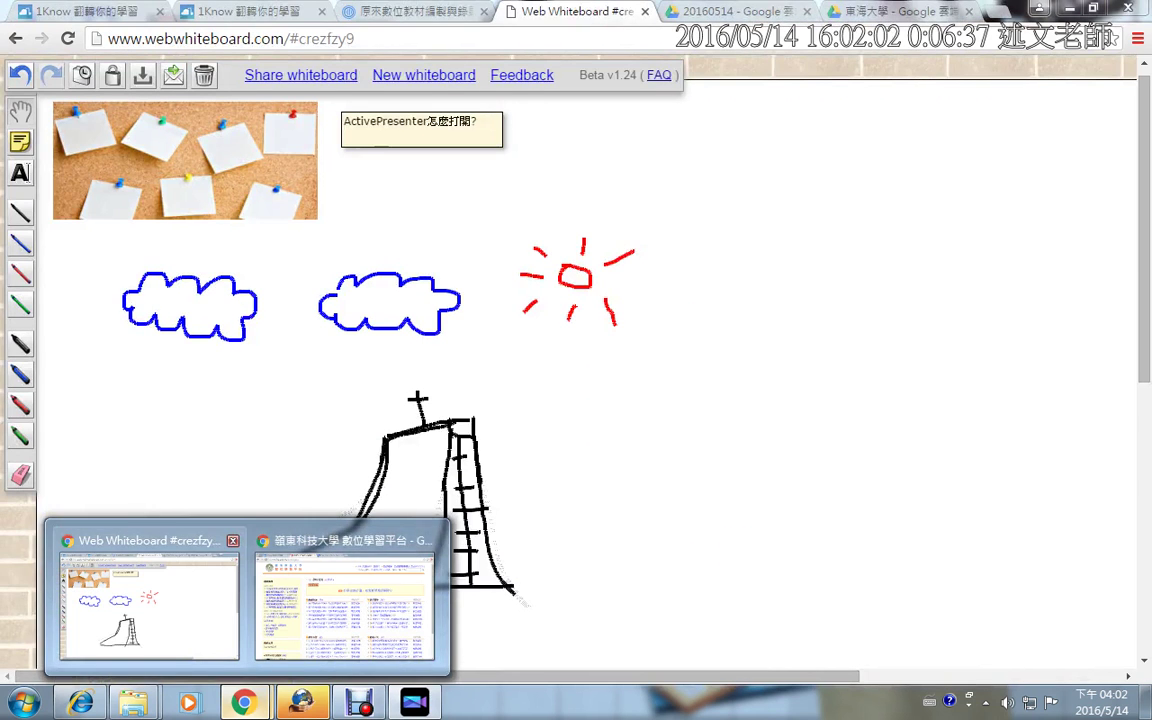
{"action": "left_click", "coordinate": [150, 600]}
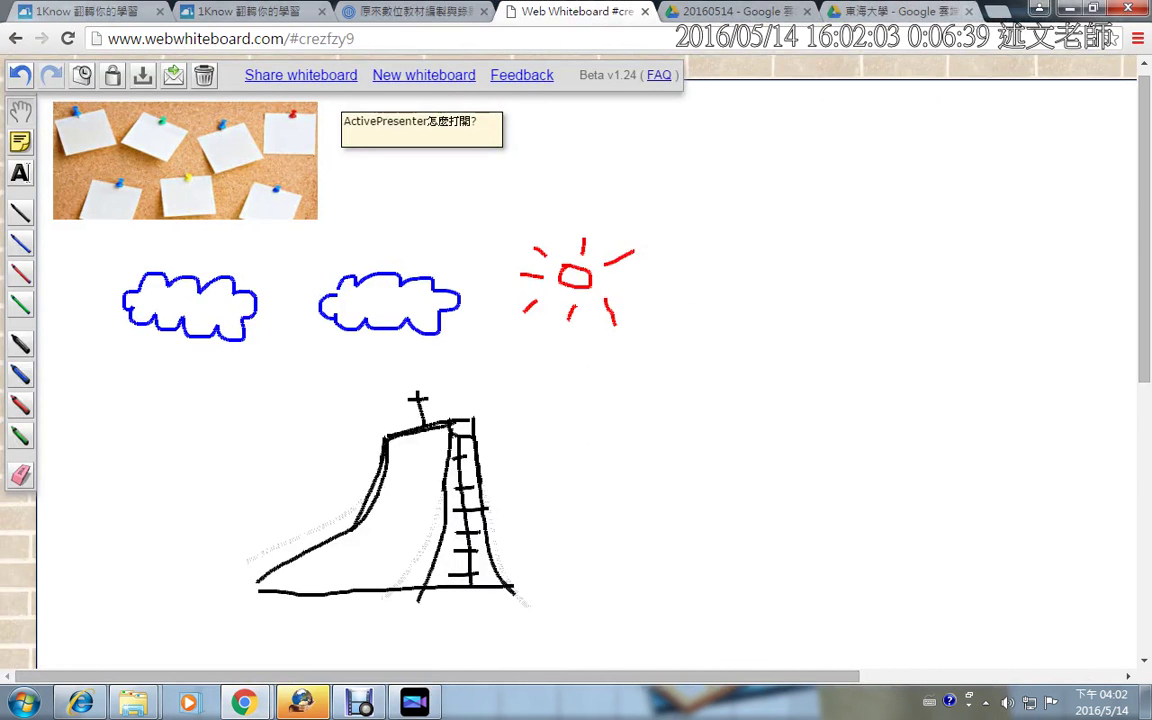
{"action": "key", "text": "ctrl+t"}
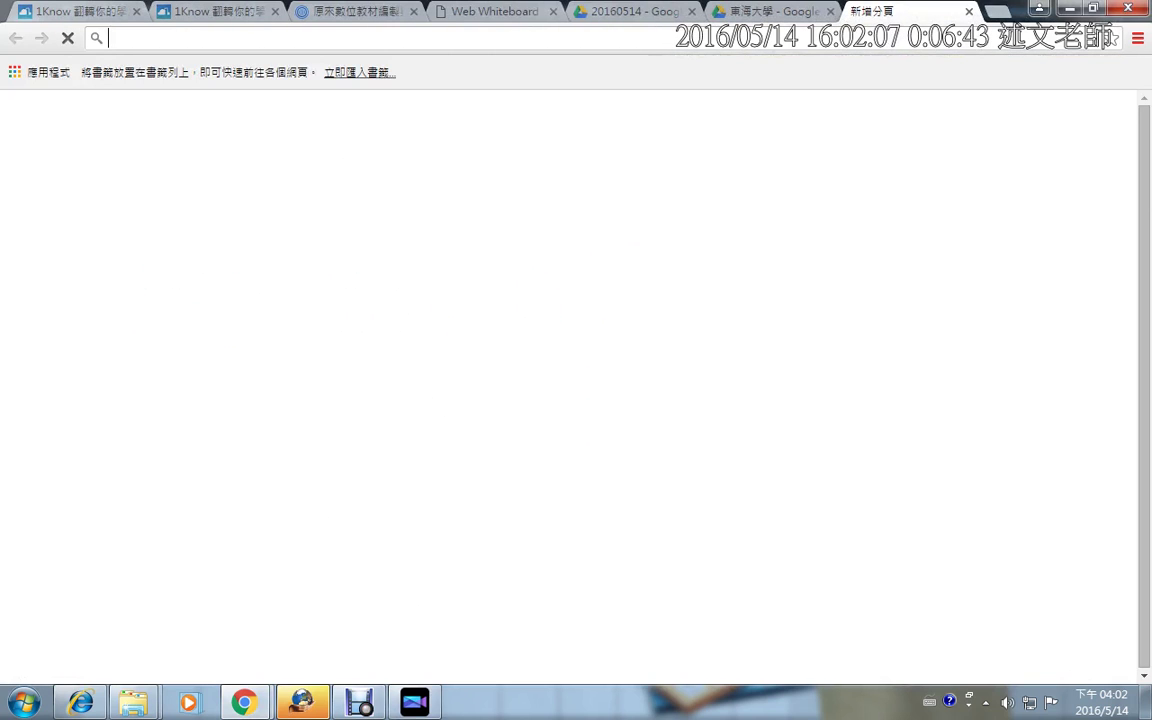
{"action": "left_click", "coordinate": [989, 117]}
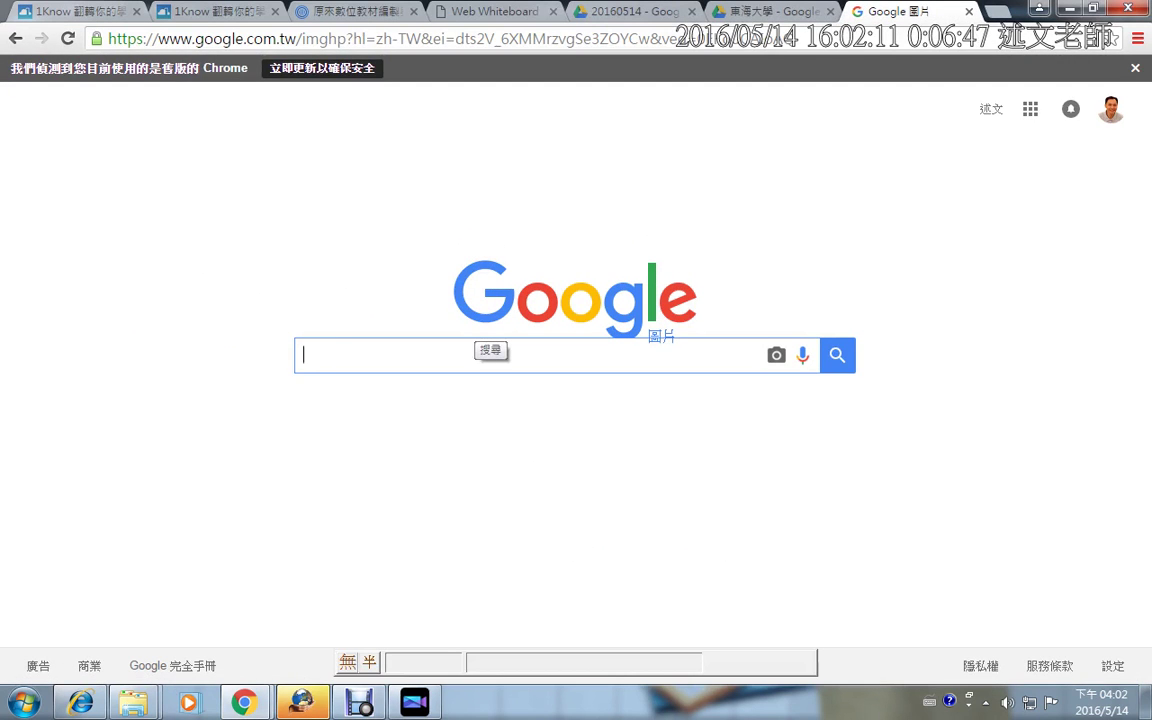
{"action": "type", "text": "講"}
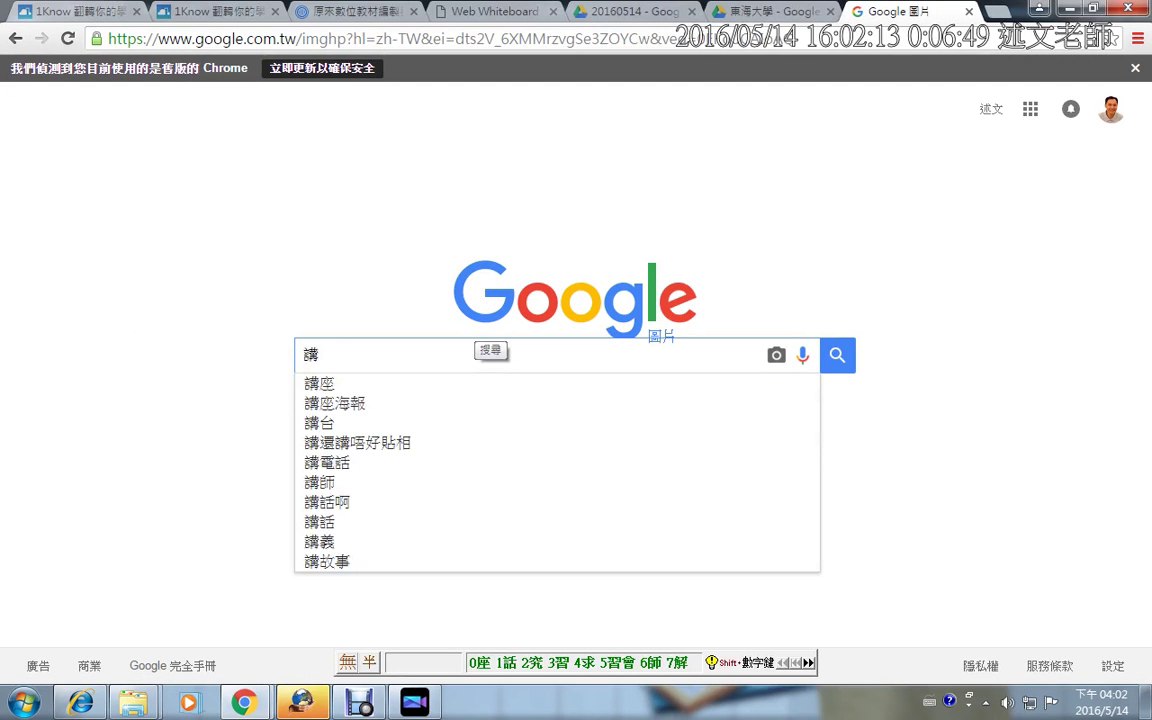
{"action": "type", "text": "台"}
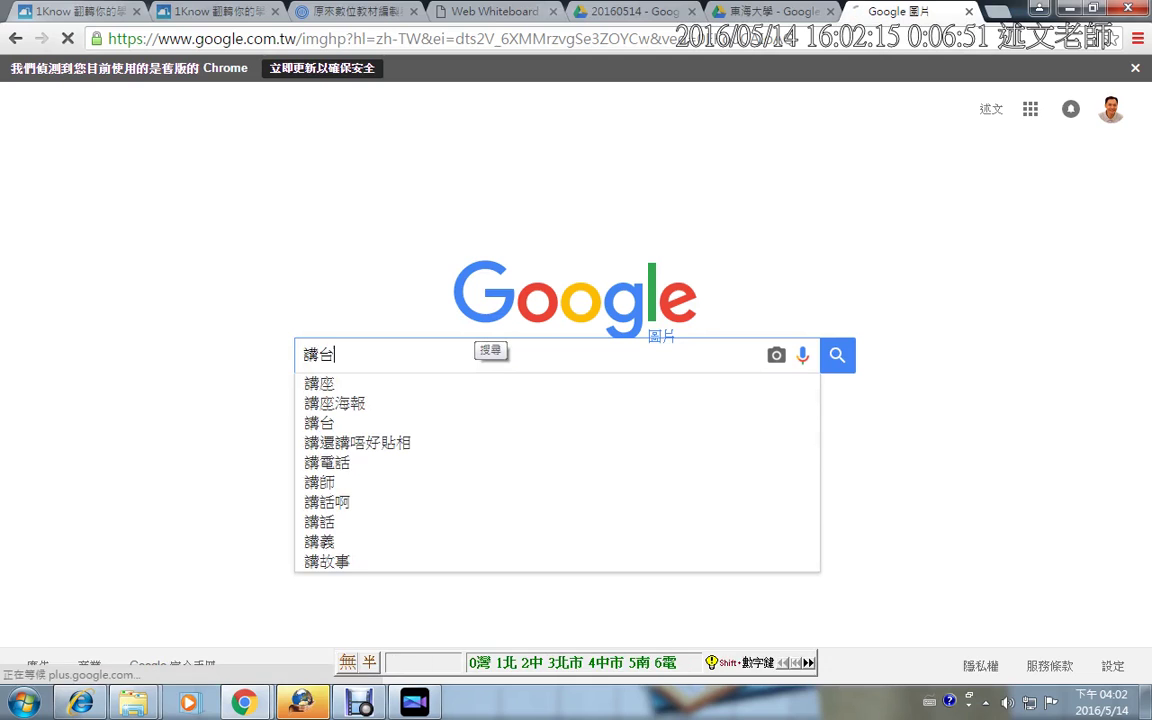
{"action": "key", "text": "Return"}
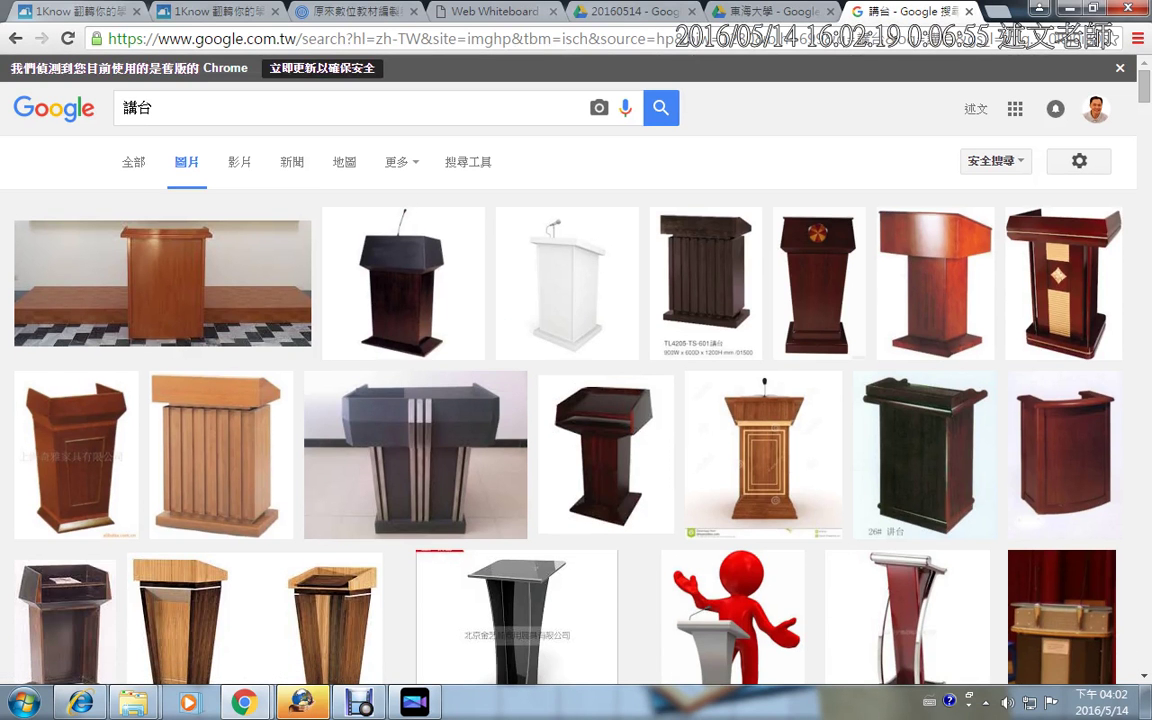
Step: Look through the 講台 image results for a suitable podium picture
{"action": "scroll", "coordinate": [510, 450], "scroll_direction": "down", "scroll_amount": 5}
{"action": "scroll", "coordinate": [510, 450], "scroll_direction": "down", "scroll_amount": 2}
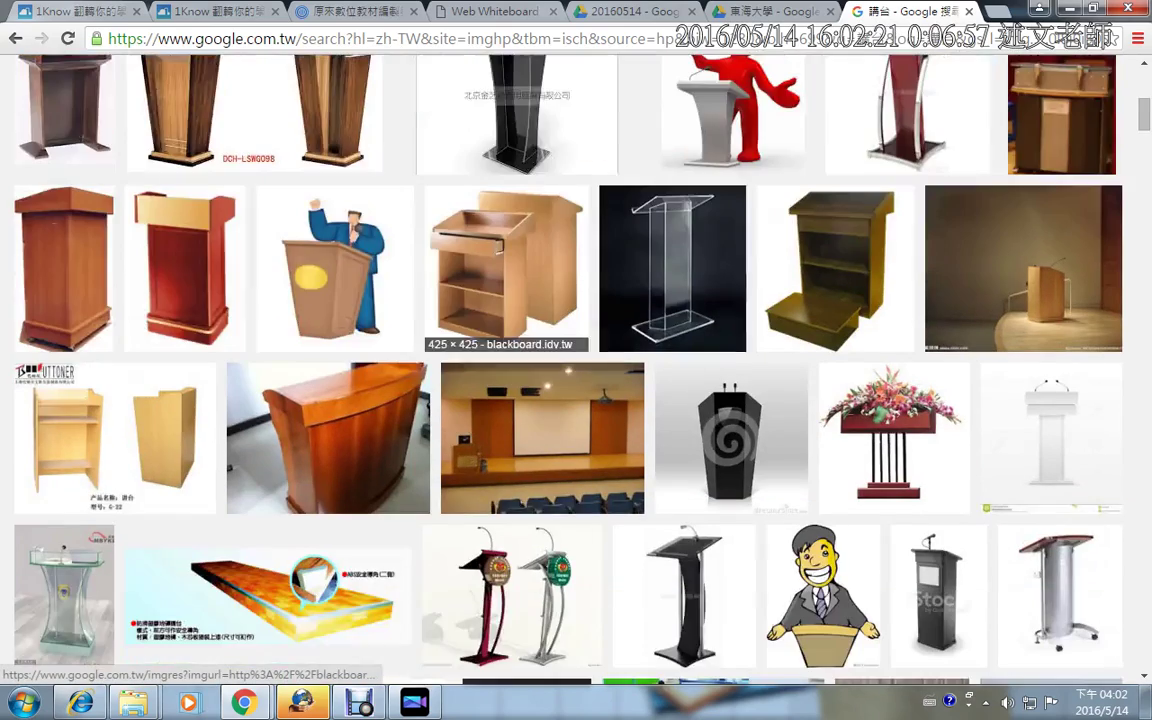
{"action": "scroll", "coordinate": [510, 450], "scroll_direction": "down", "scroll_amount": 2}
{"action": "scroll", "coordinate": [510, 450], "scroll_direction": "down", "scroll_amount": 3}
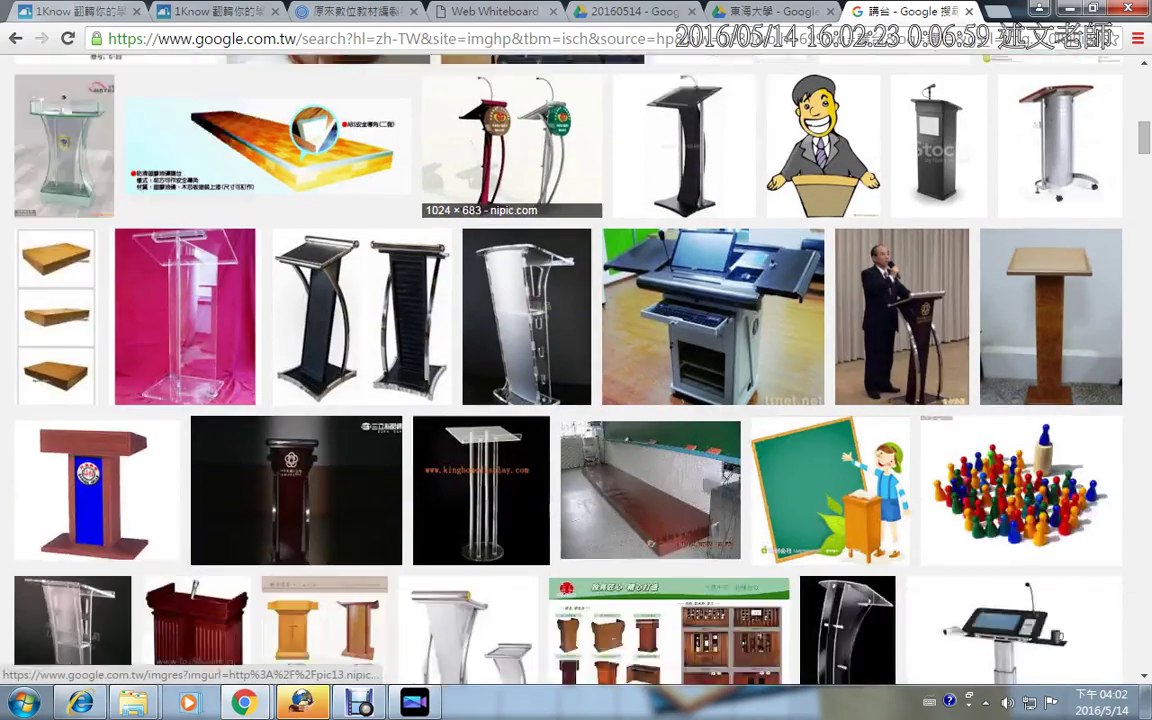
{"action": "scroll", "coordinate": [510, 450], "scroll_direction": "down", "scroll_amount": 3}
{"action": "scroll", "coordinate": [568, 370], "scroll_direction": "down", "scroll_amount": 1}
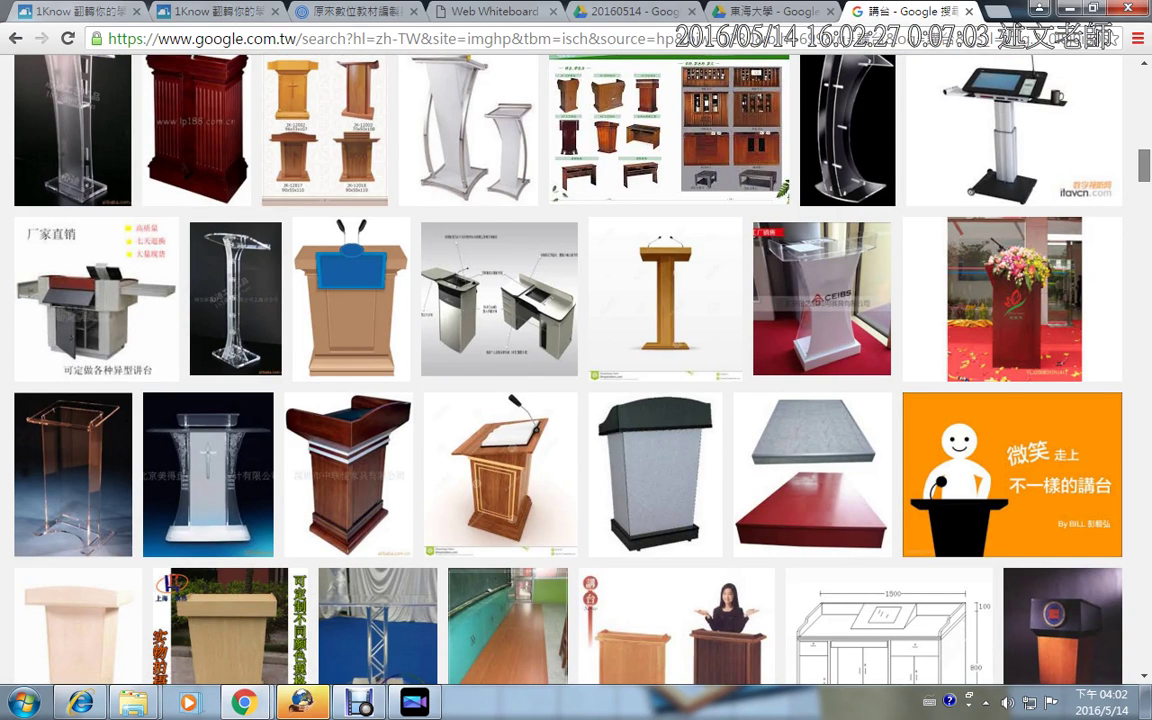
{"action": "key", "text": "Home"}
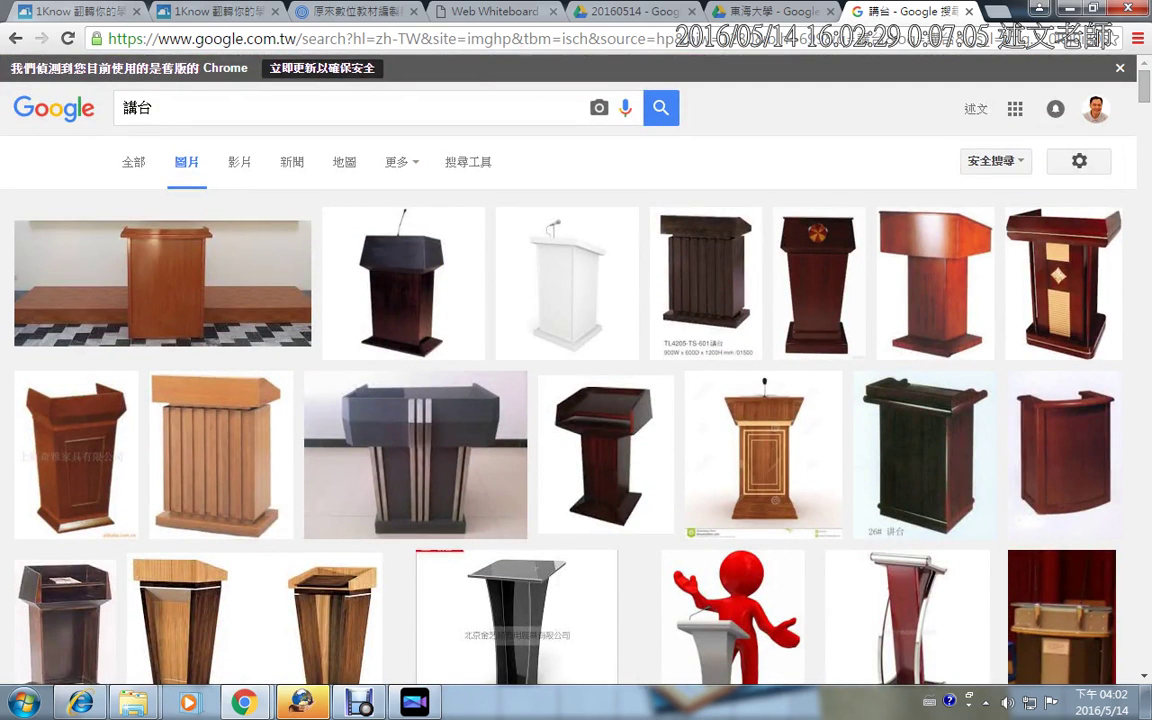
Step: Preview the black-topped podium with a microphone and the related brown podium with the zǎo logo
{"action": "left_click", "coordinate": [403, 285]}
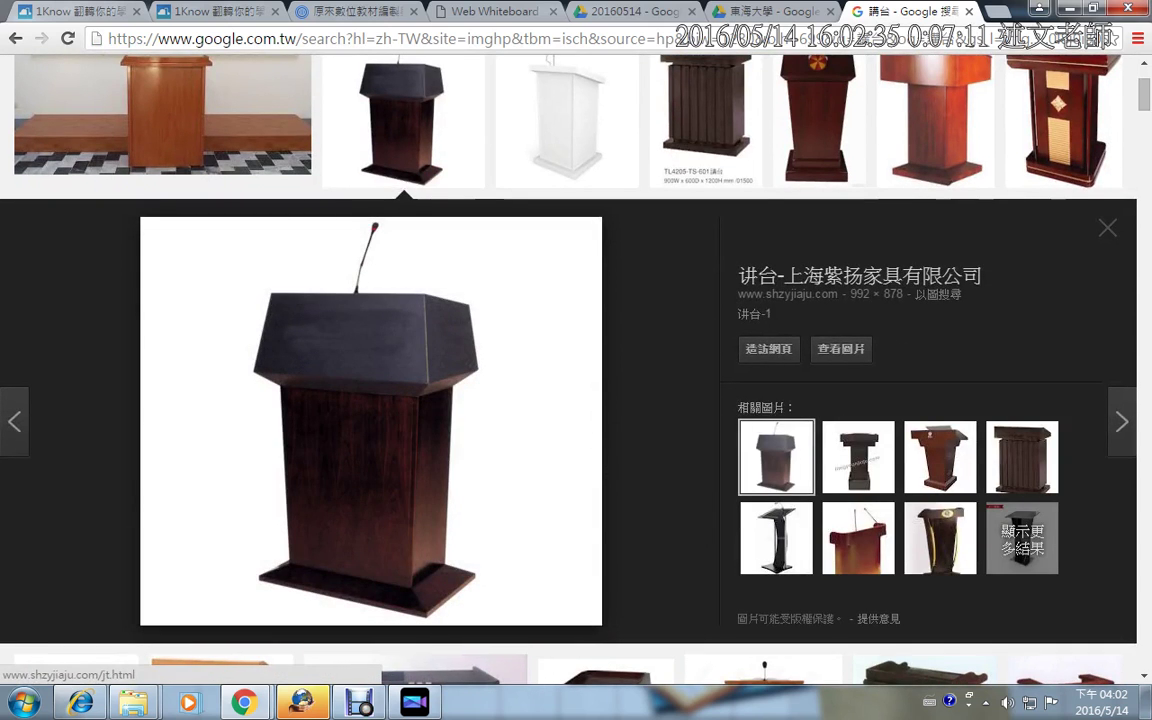
{"action": "left_click", "coordinate": [940, 457]}
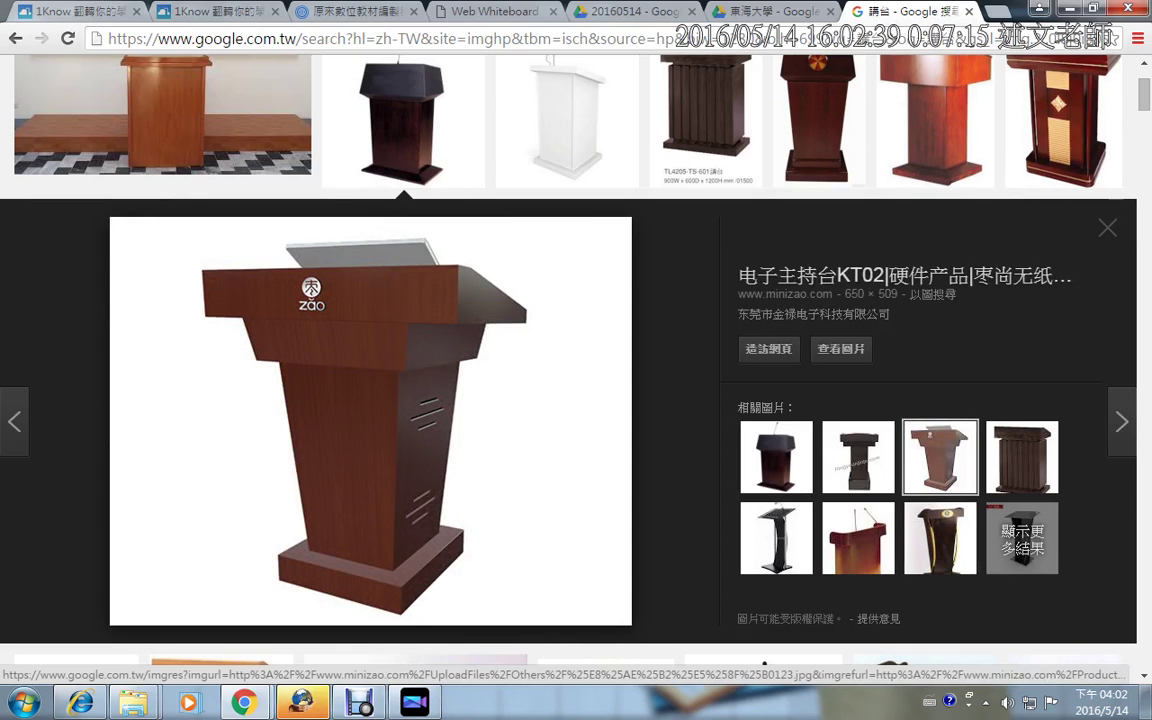
{"action": "right_click", "coordinate": [384, 398]}
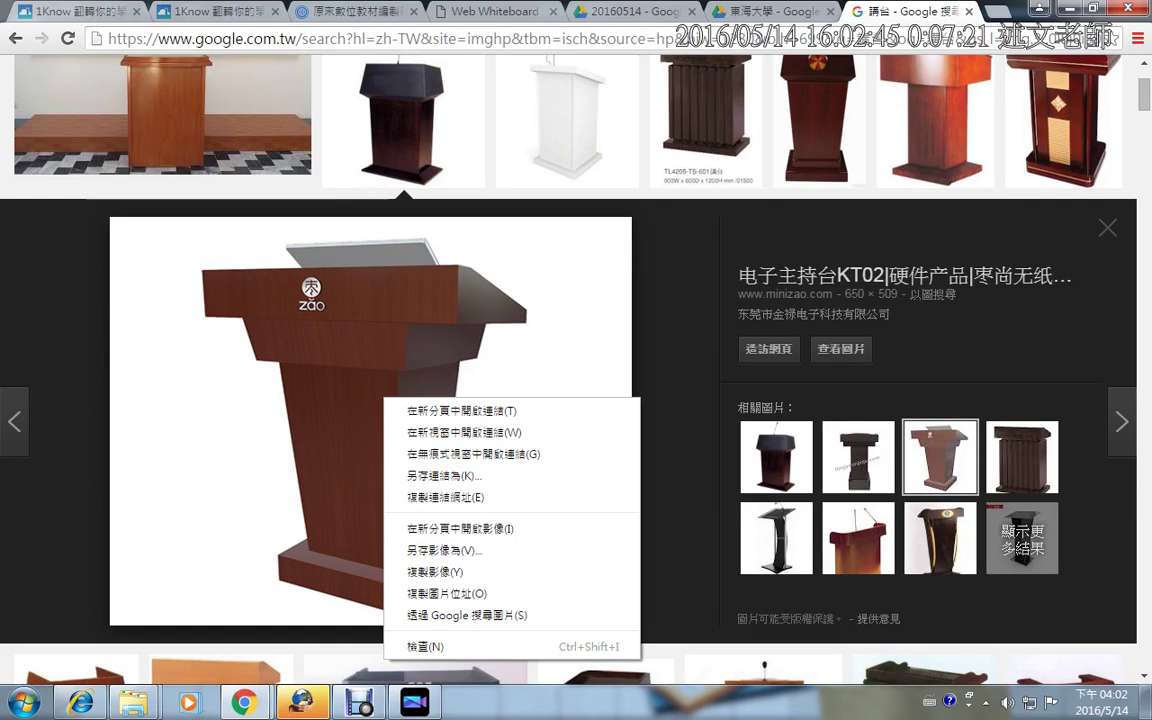
{"action": "key", "text": "Escape"}
Step: Search Google Images for 講台 png and look through the results
{"action": "scroll", "coordinate": [568, 370], "scroll_direction": "up", "scroll_amount": 3}
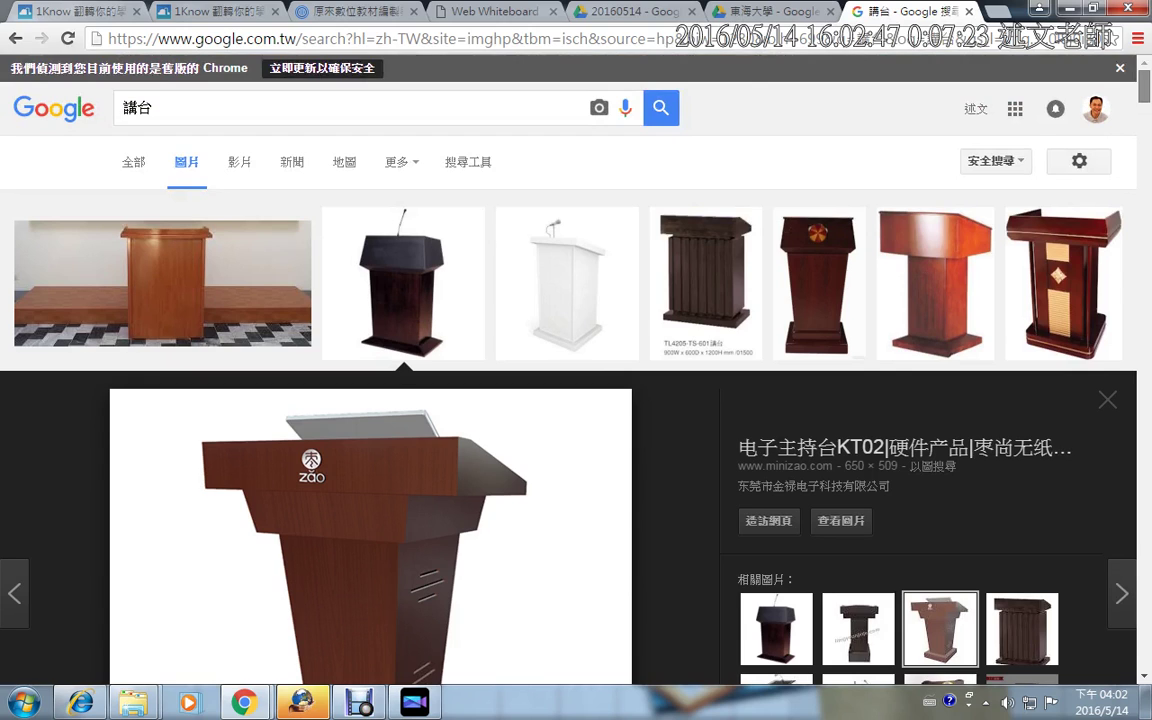
{"action": "left_click", "coordinate": [155, 107]}
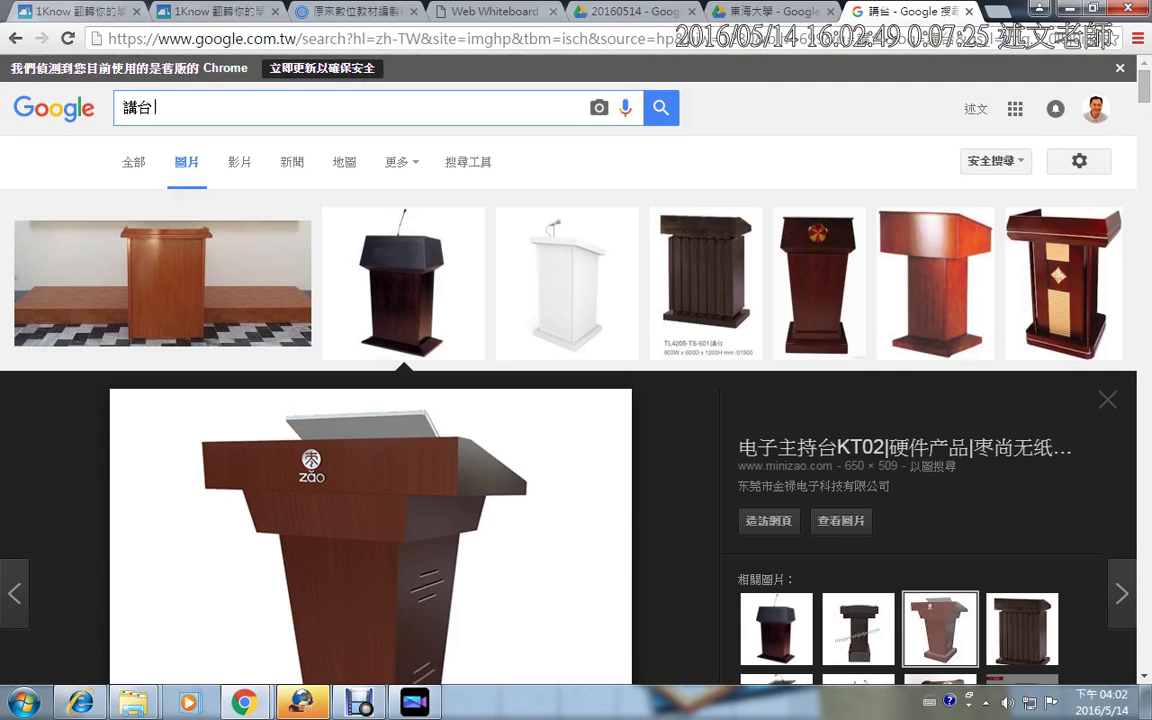
{"action": "type", "text": "png"}
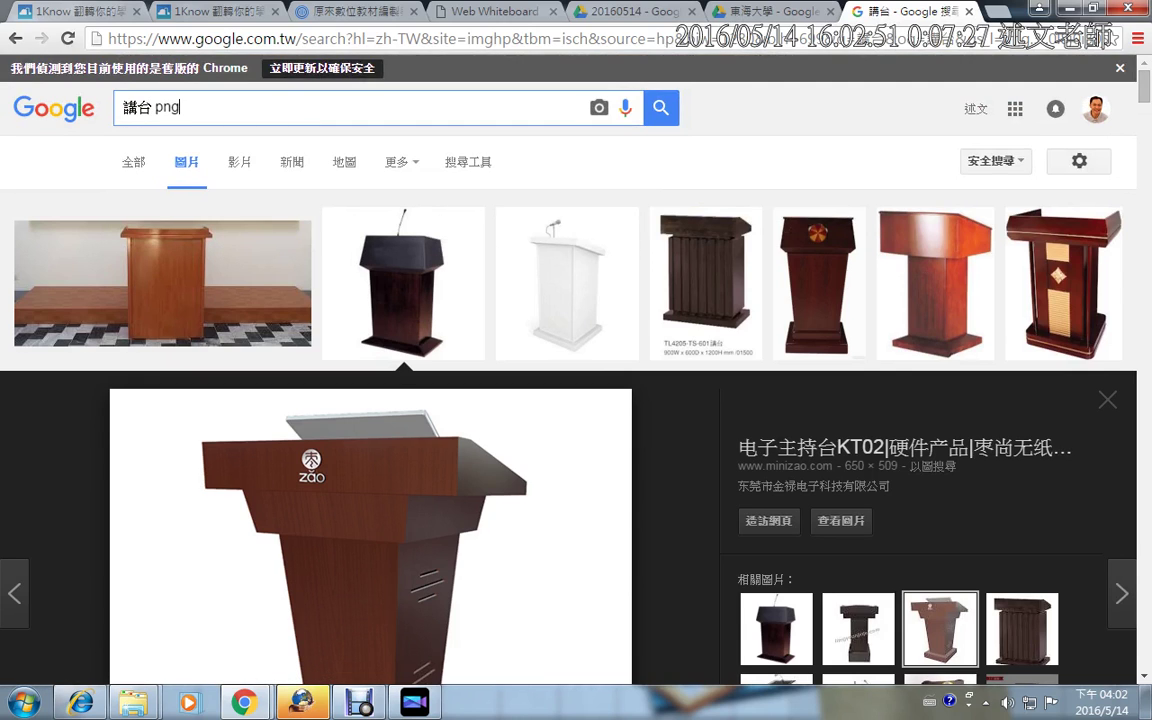
{"action": "key", "text": "Return"}
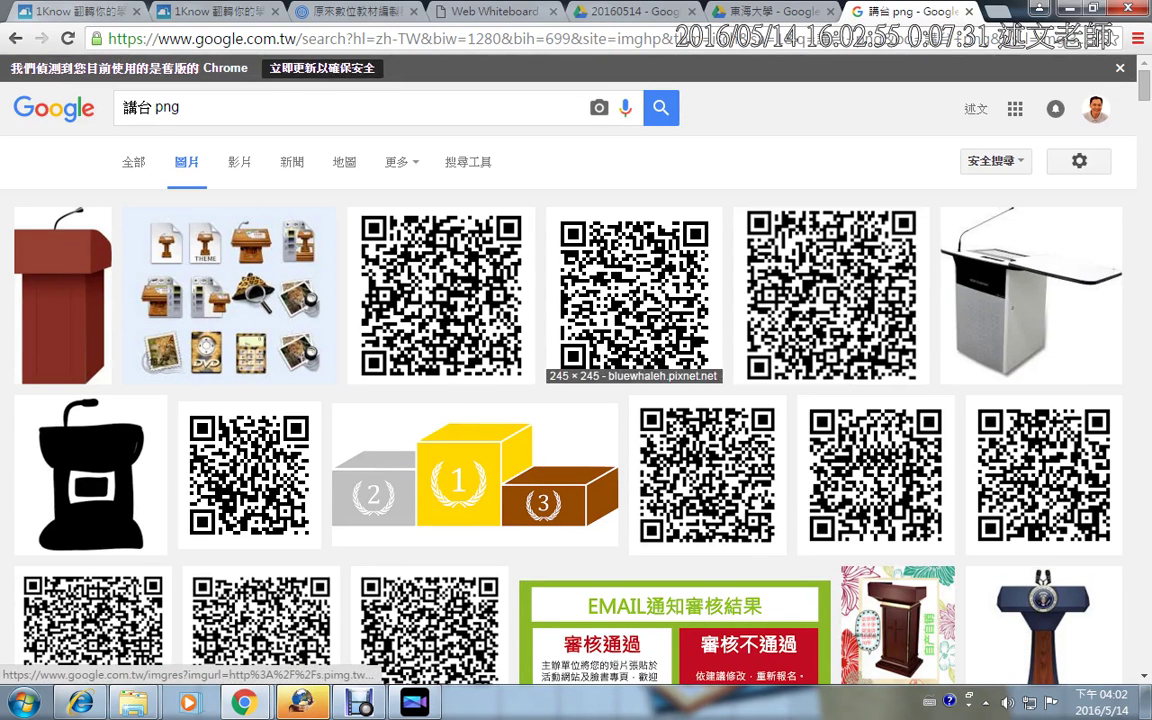
{"action": "scroll", "coordinate": [480, 330], "scroll_direction": "down", "scroll_amount": 2}
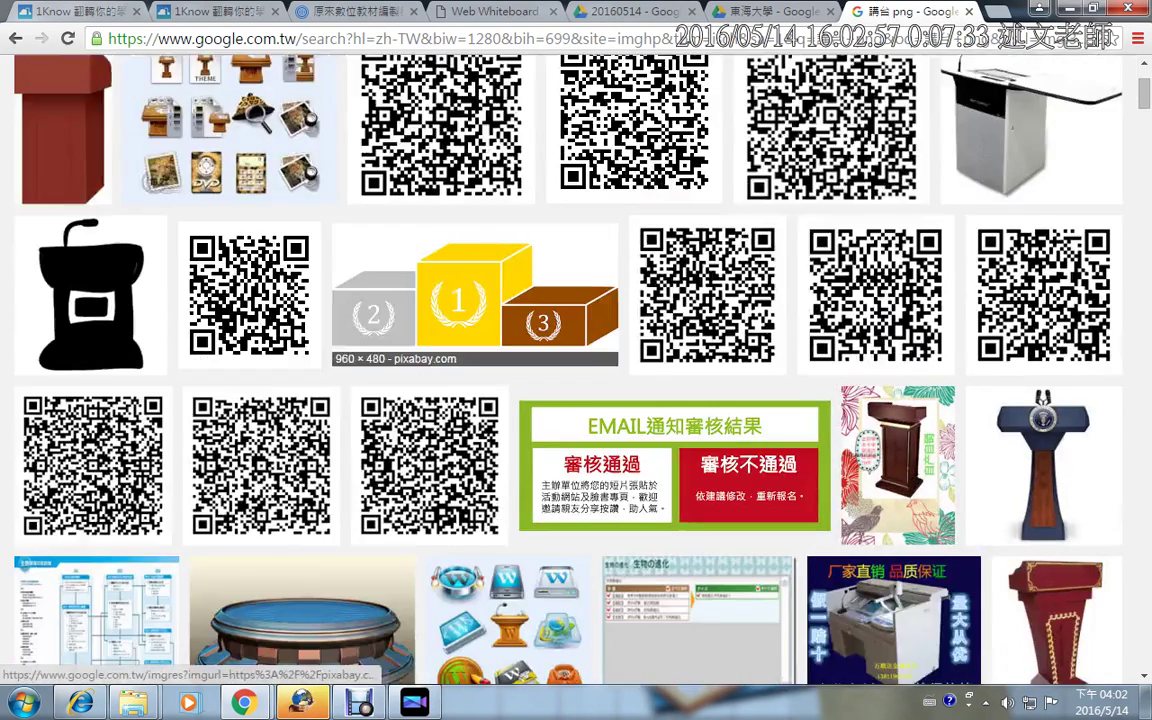
{"action": "scroll", "coordinate": [460, 330], "scroll_direction": "down", "scroll_amount": 1}
Step: Return to the black-topped podium picture and save it to the desktop (桌面) as a JPEG image
{"action": "left_click", "coordinate": [16, 38]}
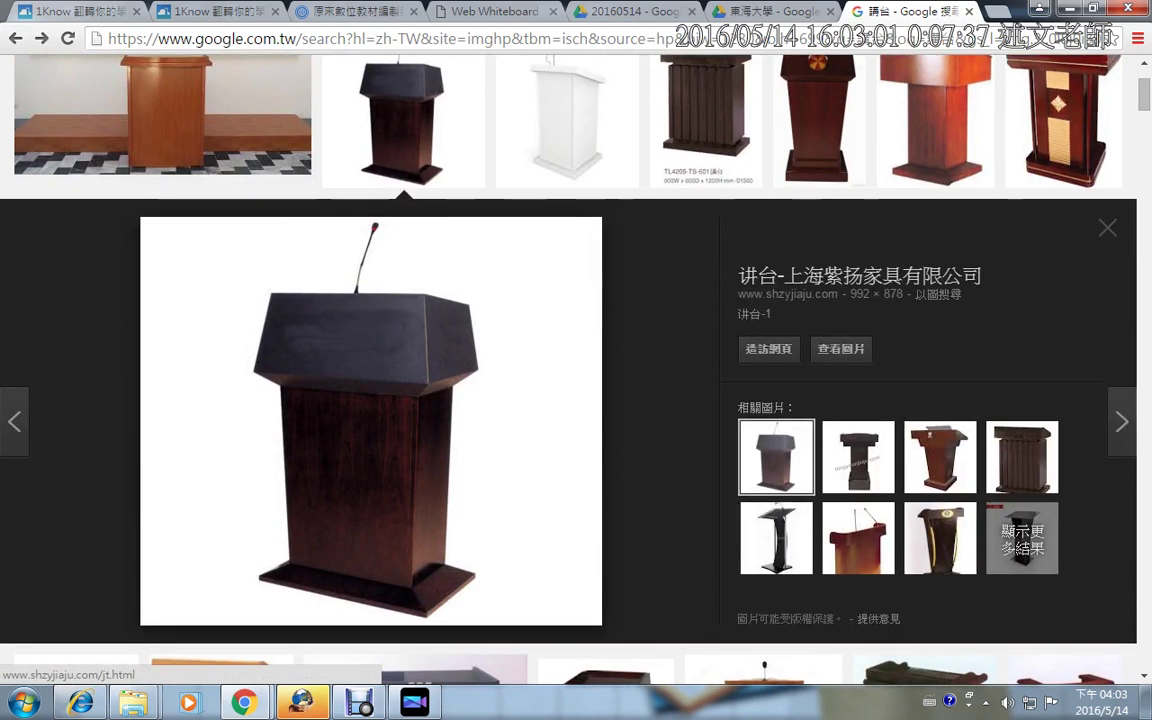
{"action": "right_click", "coordinate": [377, 376]}
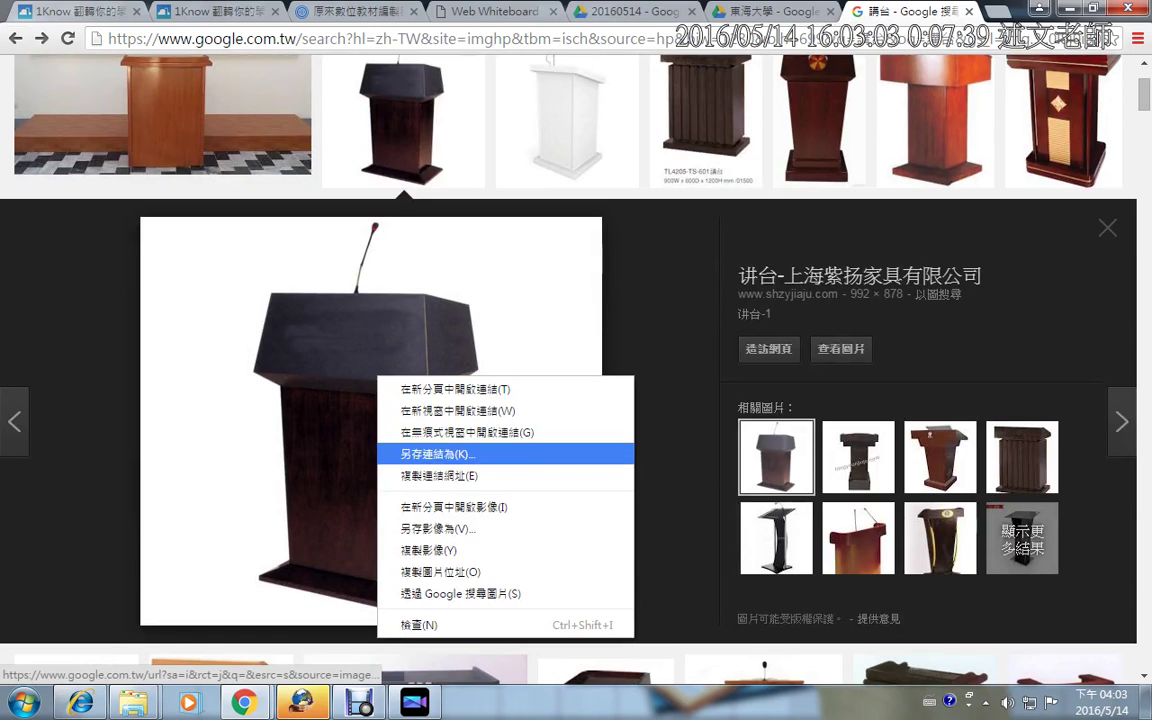
{"action": "left_click", "coordinate": [430, 550]}
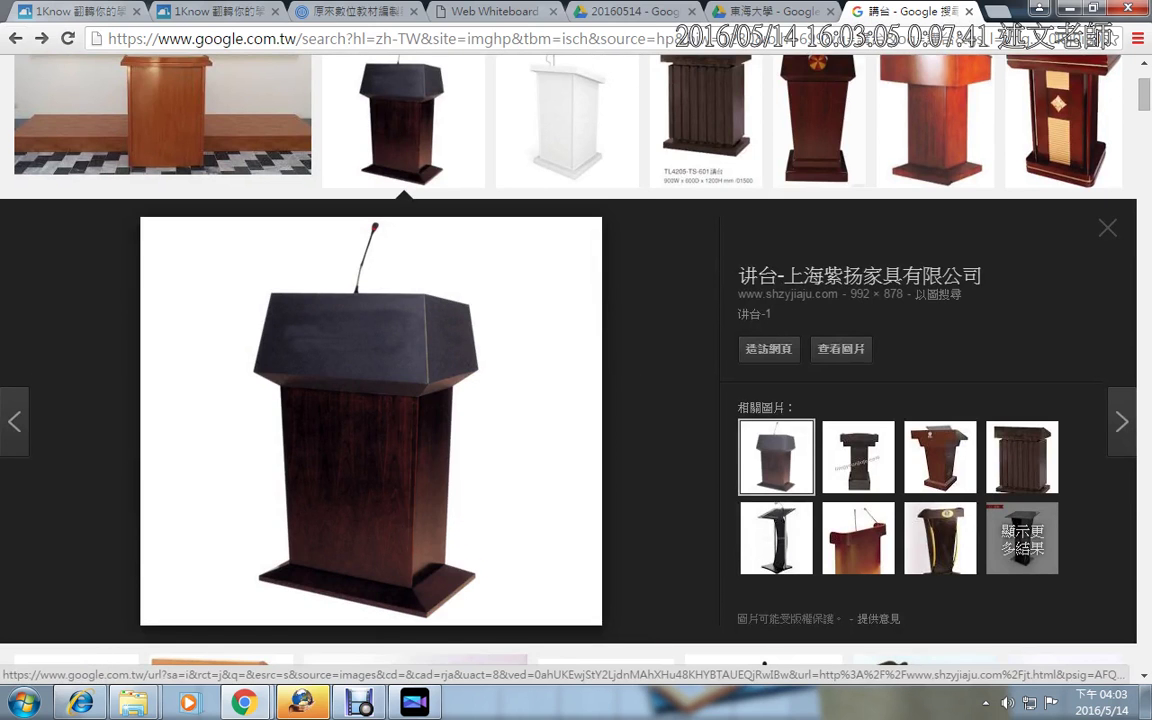
{"action": "left_click", "coordinate": [64, 143]}
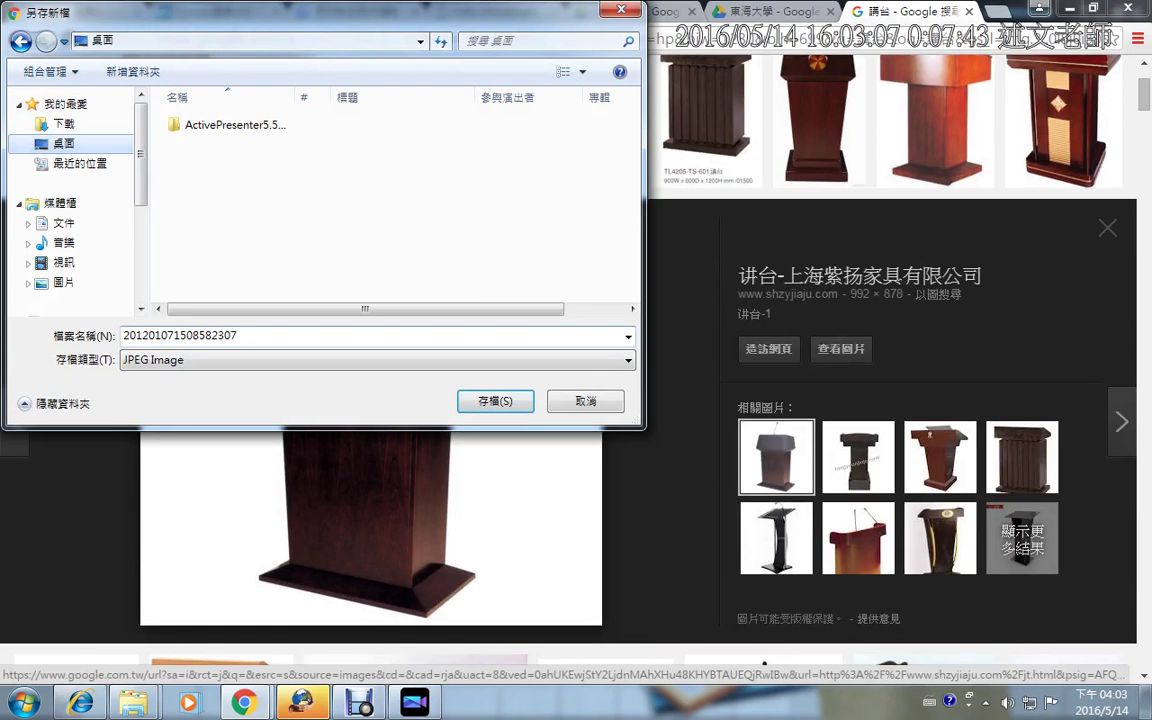
{"action": "key", "text": "Return"}
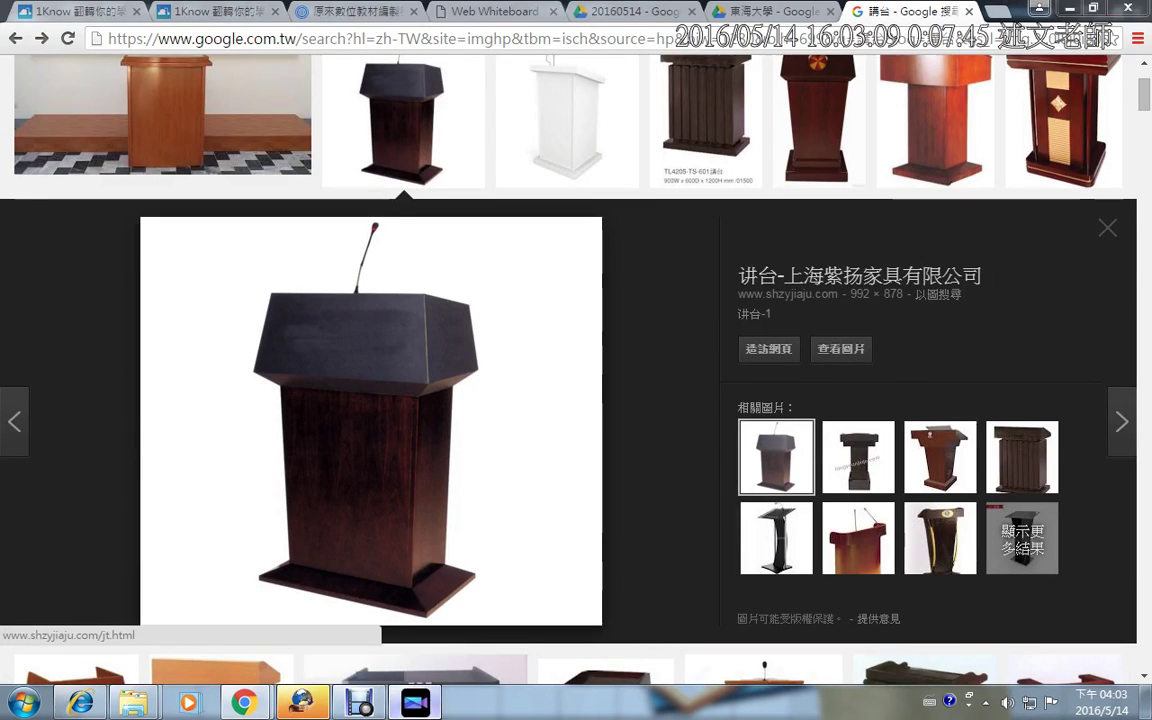
{"action": "left_click", "coordinate": [414, 702]}
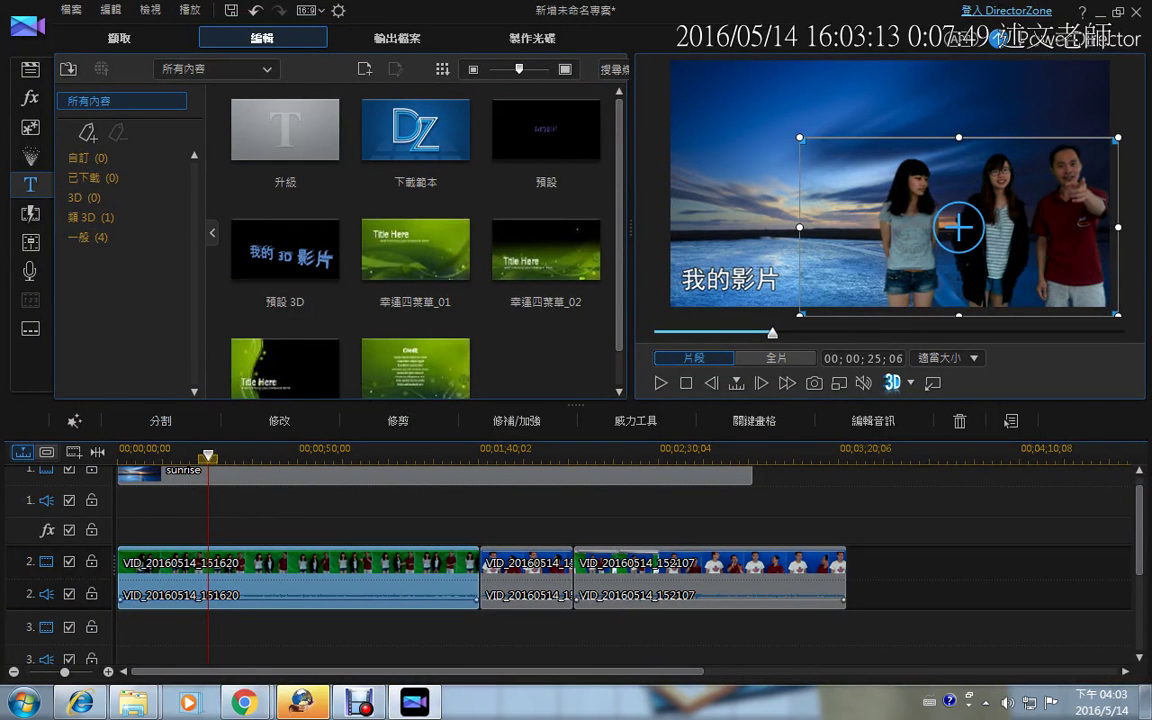
{"action": "left_click", "coordinate": [30, 68]}
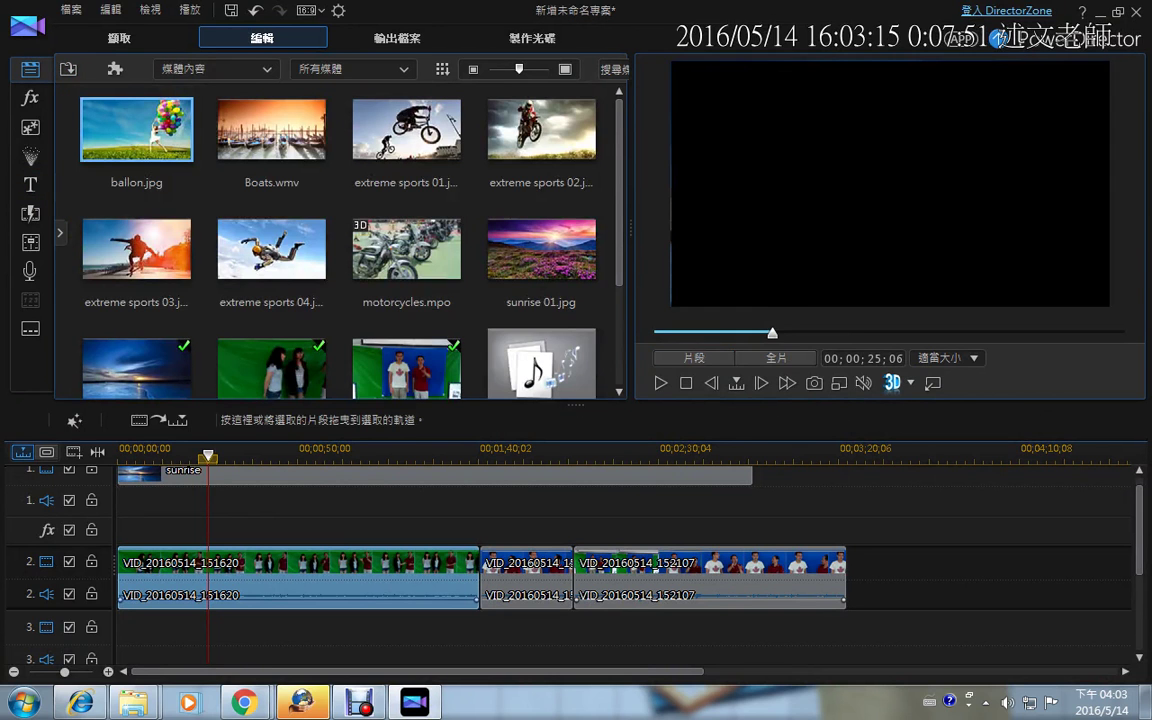
{"action": "left_click", "coordinate": [64, 66]}
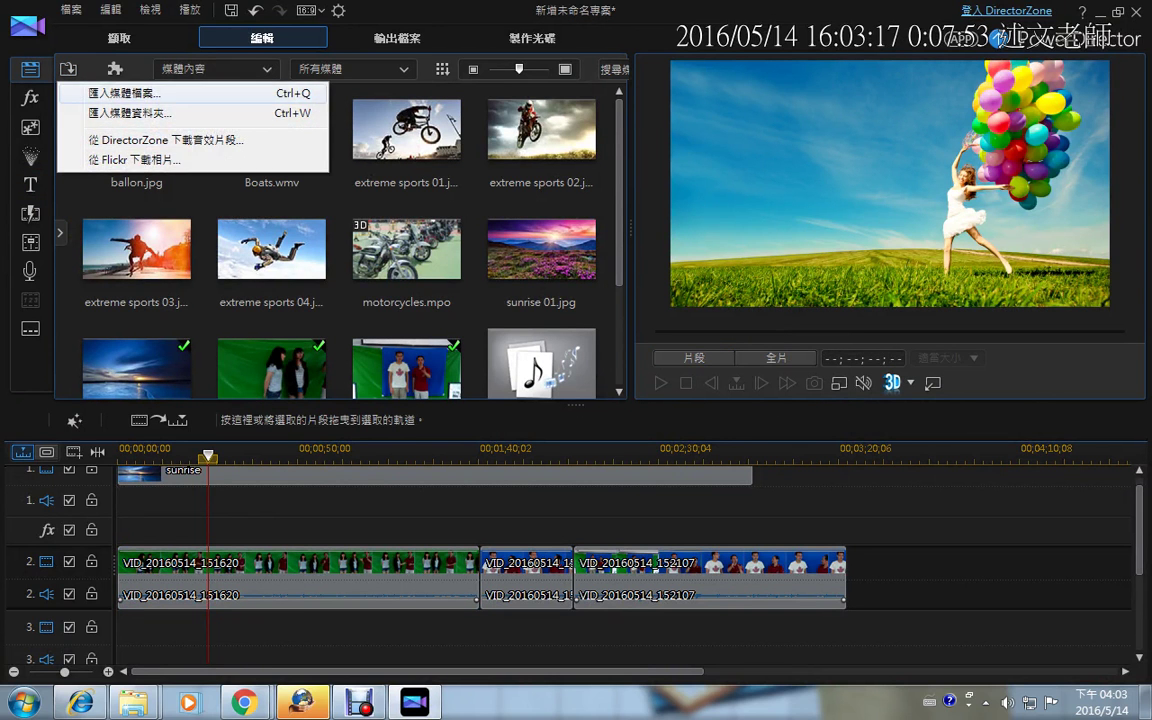
{"action": "left_click", "coordinate": [124, 92]}
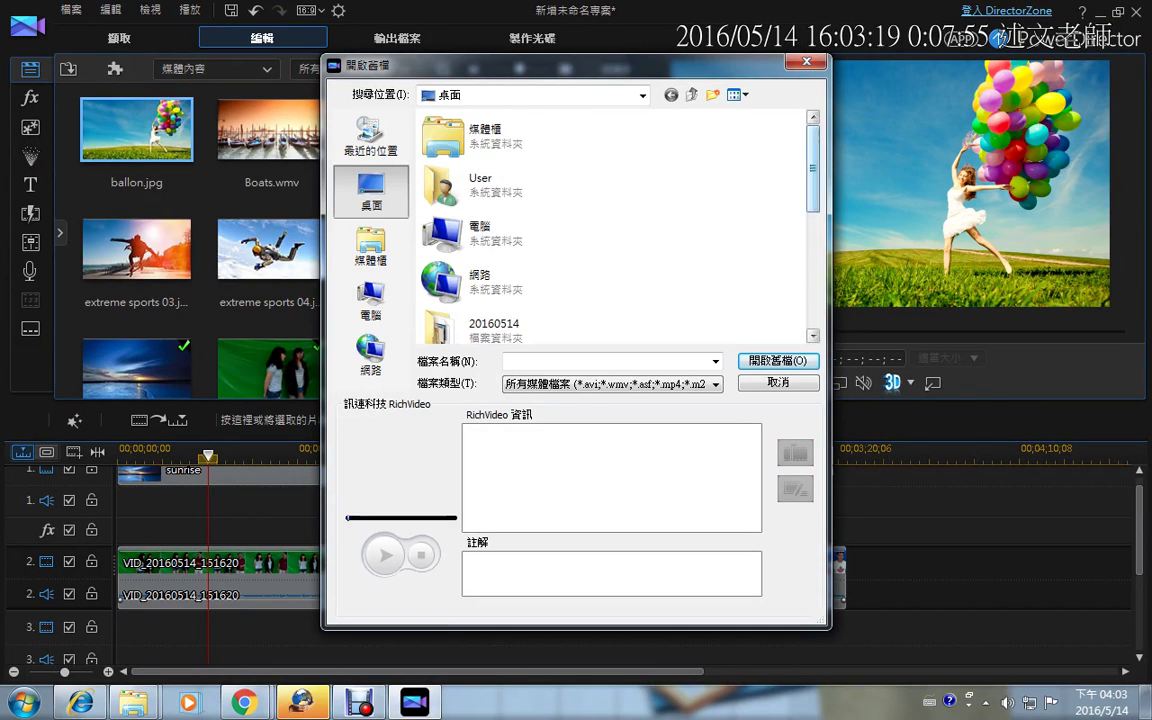
{"action": "scroll", "coordinate": [525, 222], "scroll_direction": "down", "scroll_amount": 5}
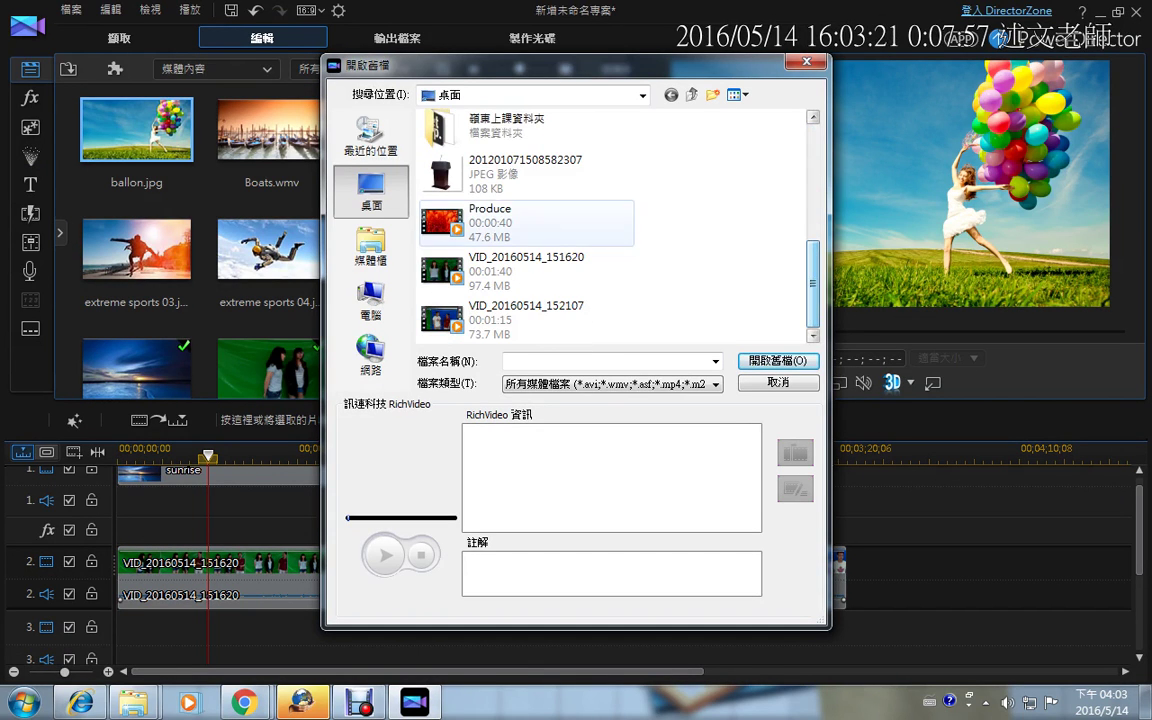
{"action": "left_click", "coordinate": [525, 172]}
{"action": "left_click", "coordinate": [560, 565]}
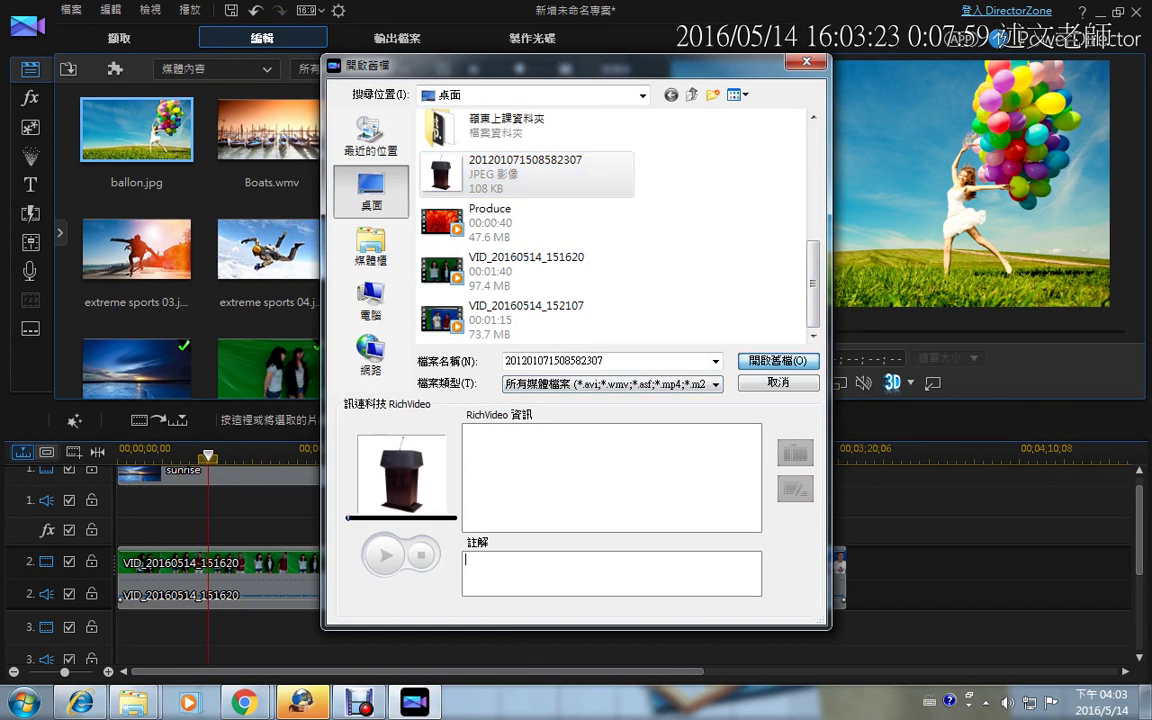
{"action": "left_click", "coordinate": [777, 360]}
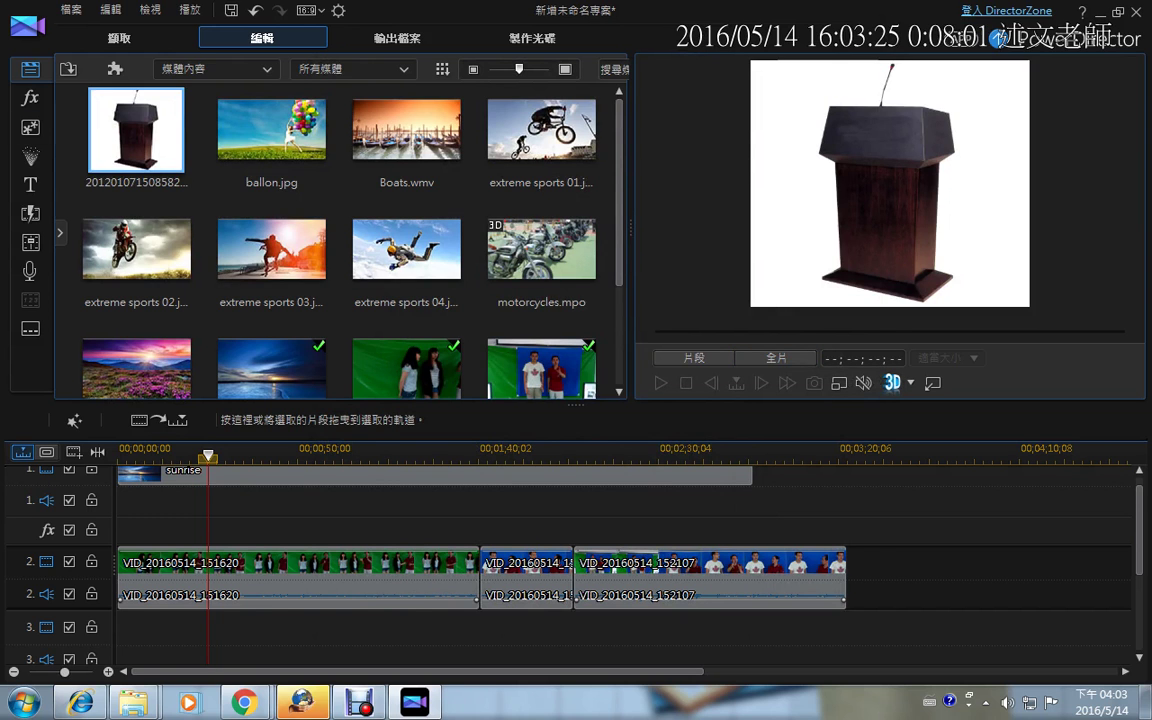
Step: Place the podium picture on video track 3 at about 00;00;30;06 and key out its white background with 色度去背
{"action": "mouse_move", "coordinate": [136, 130]}
{"action": "left_mouse_down"}
{"action": "mouse_move", "coordinate": [141, 178]}
{"action": "mouse_move", "coordinate": [330, 420]}
{"action": "mouse_move", "coordinate": [415, 514]}
{"action": "mouse_move", "coordinate": [494, 572]}
{"action": "mouse_move", "coordinate": [334, 645]}
{"action": "mouse_move", "coordinate": [233, 648]}
{"action": "left_mouse_up"}
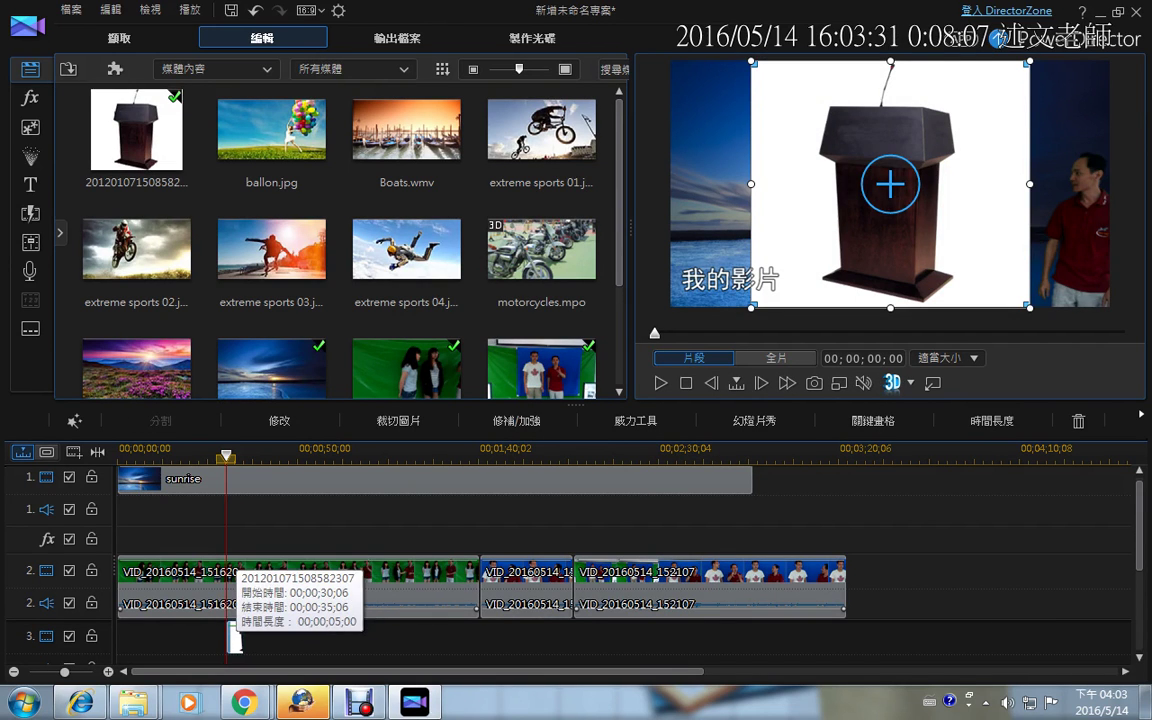
{"action": "left_click", "coordinate": [279, 420]}
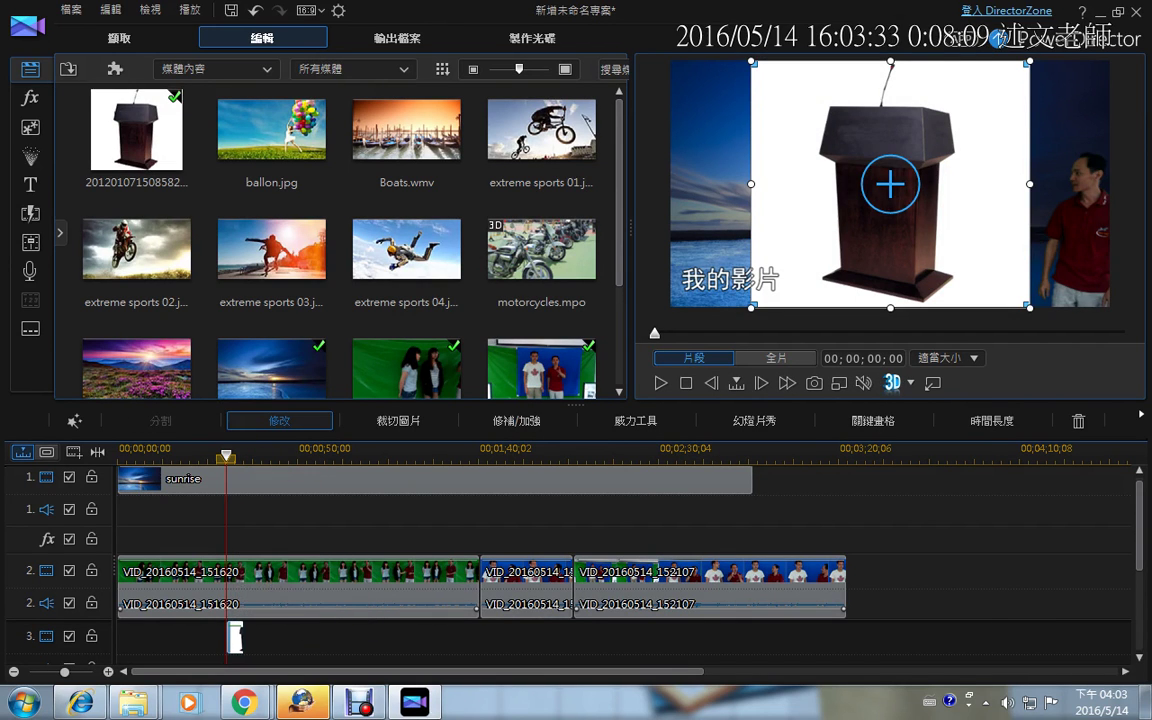
{"action": "double_click", "coordinate": [234, 637]}
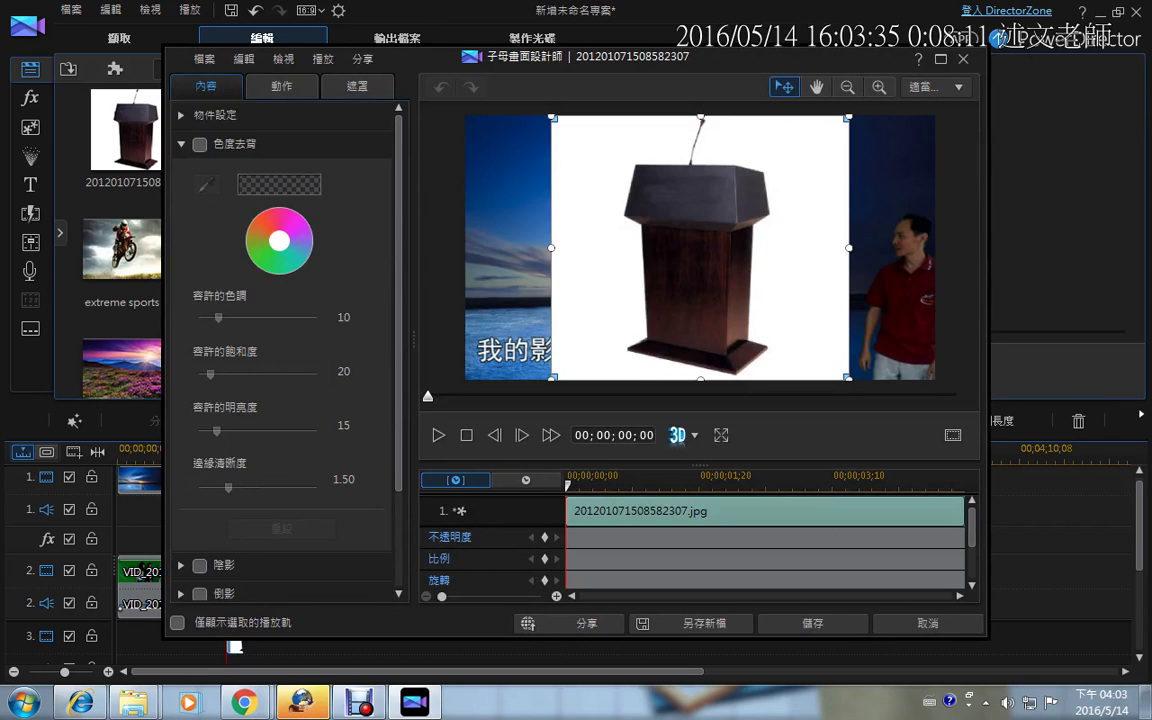
{"action": "left_click", "coordinate": [199, 144]}
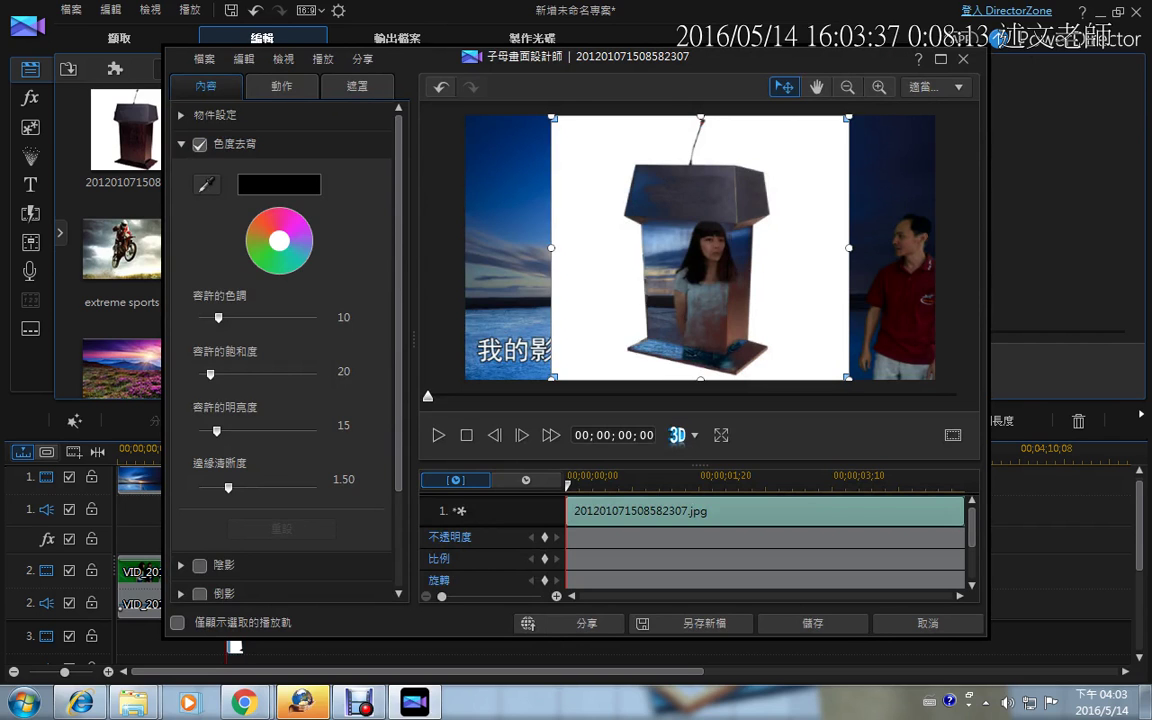
{"action": "left_click", "coordinate": [206, 184]}
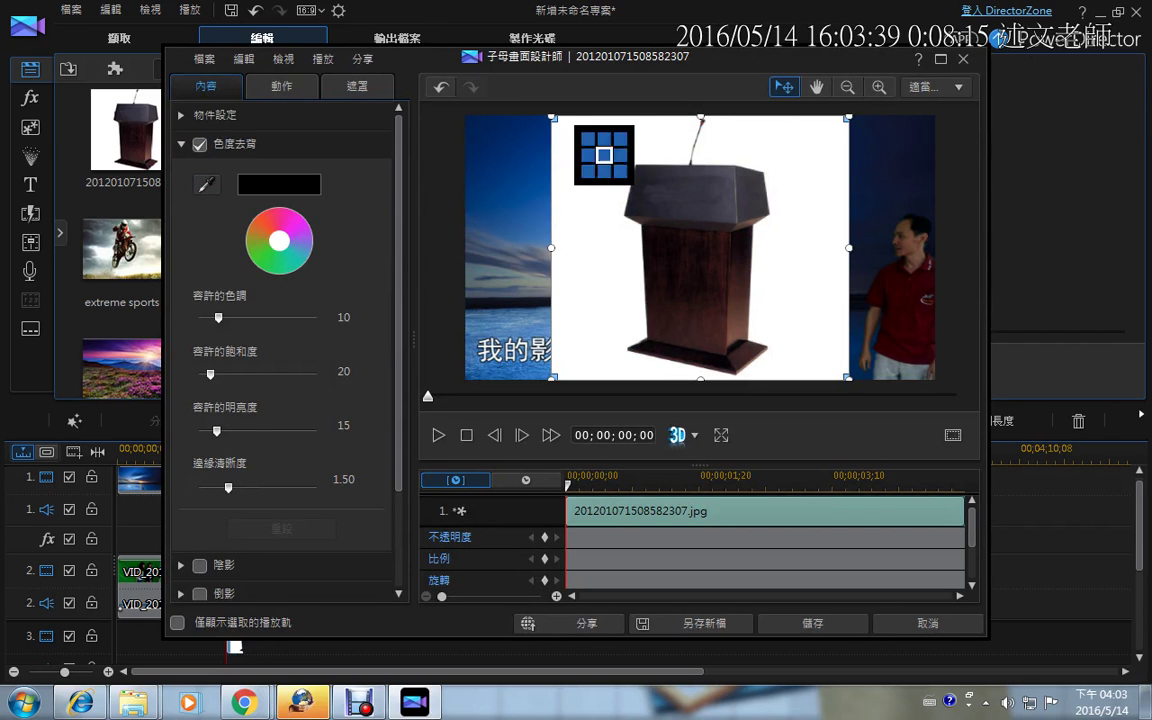
{"action": "left_click", "coordinate": [640, 141]}
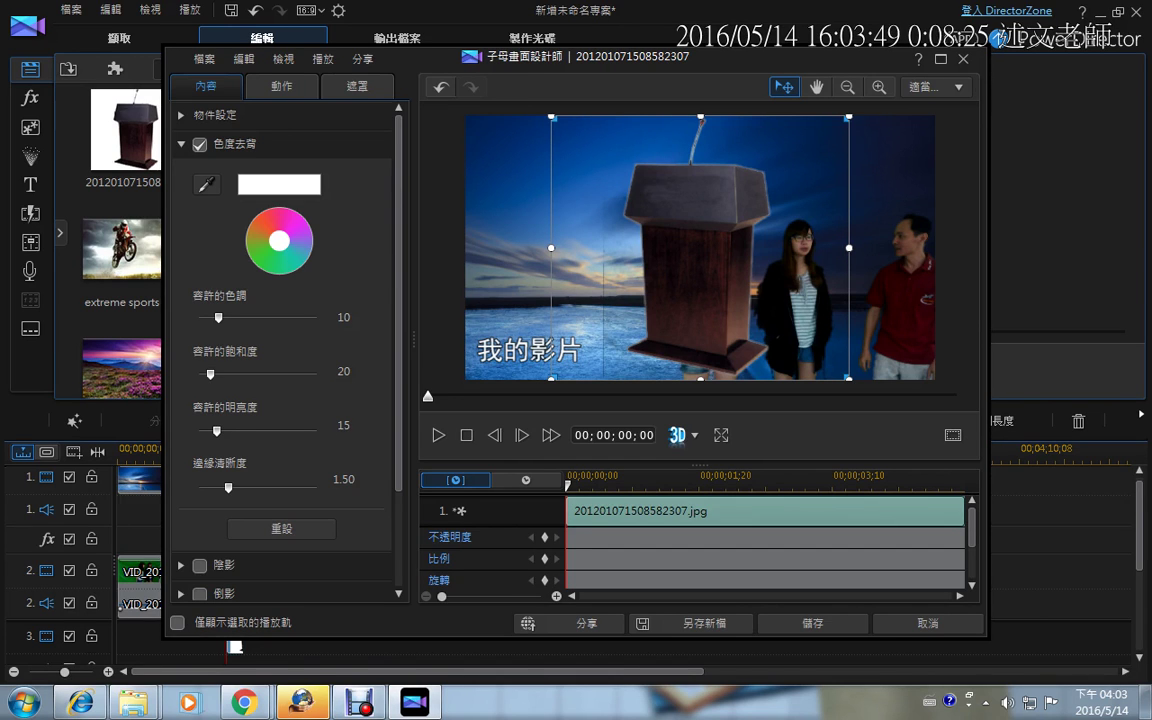
Step: Shrink the podium picture, position it in front of the presenters between the women and the man, and save the overlay settings
{"action": "left_click_drag", "start_coordinate": [551, 116], "coordinate": [585, 145]}
{"action": "left_click_drag", "start_coordinate": [717, 262], "coordinate": [807, 363]}
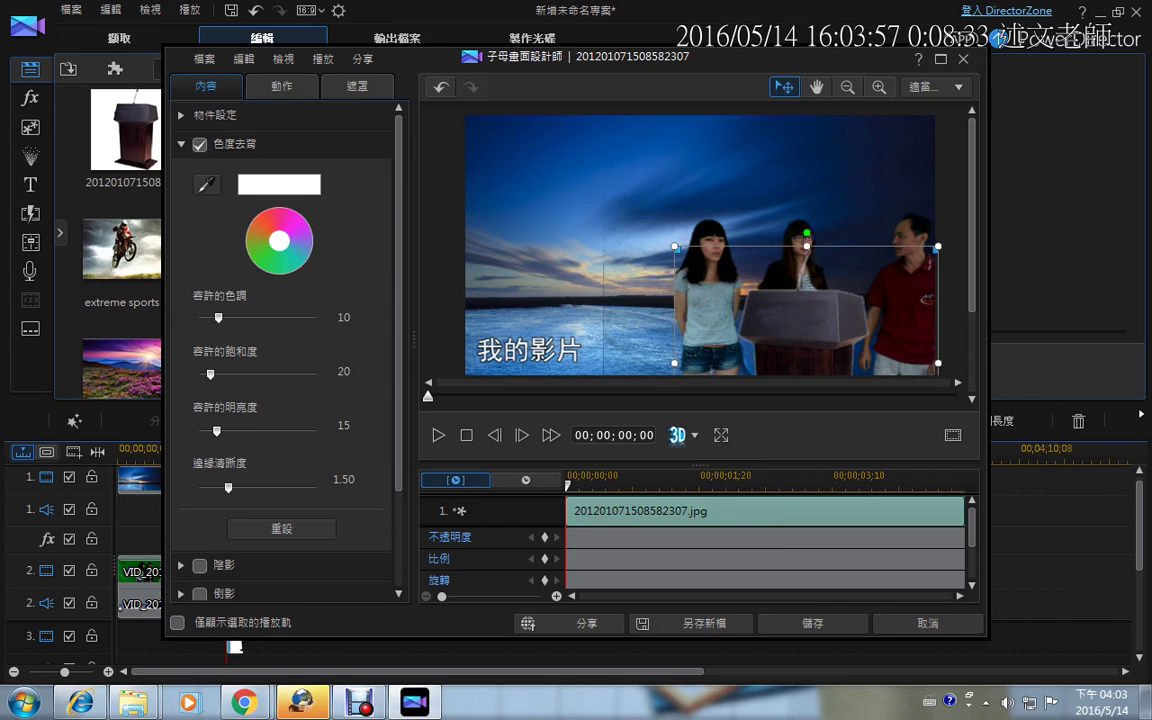
{"action": "left_click_drag", "start_coordinate": [807, 350], "coordinate": [799, 301]}
{"action": "left_click_drag", "start_coordinate": [930, 197], "coordinate": [885, 237]}
{"action": "left_click_drag", "start_coordinate": [776, 310], "coordinate": [825, 309]}
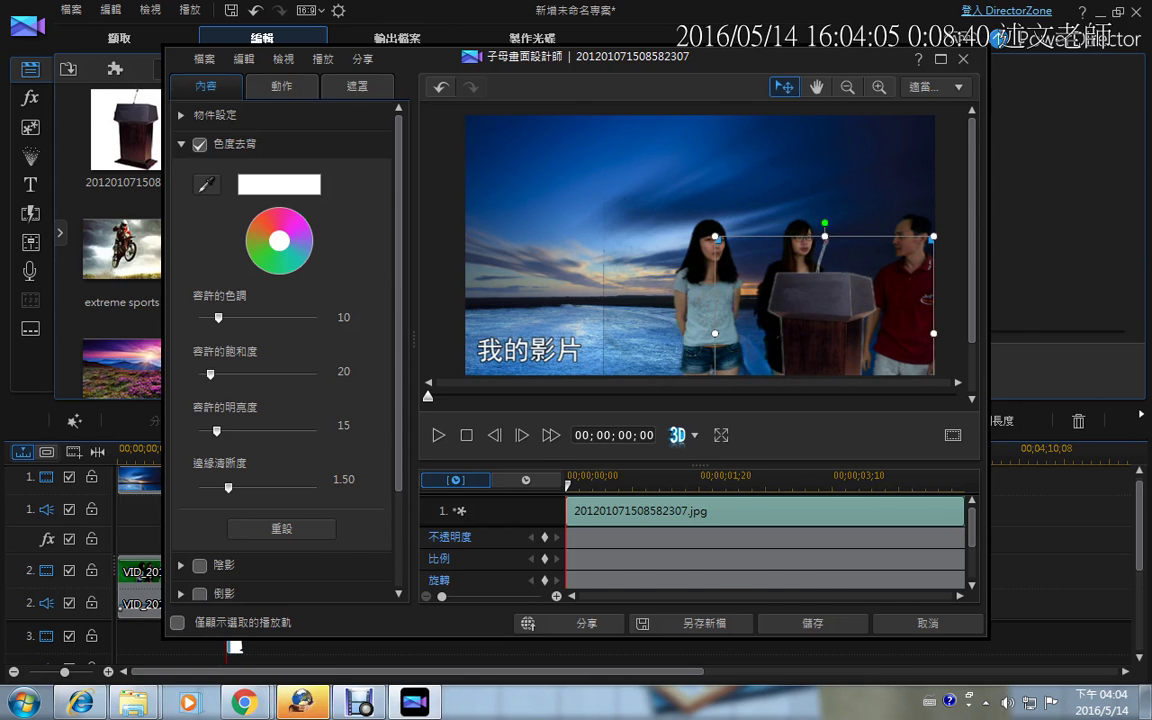
{"action": "left_click", "coordinate": [812, 623]}
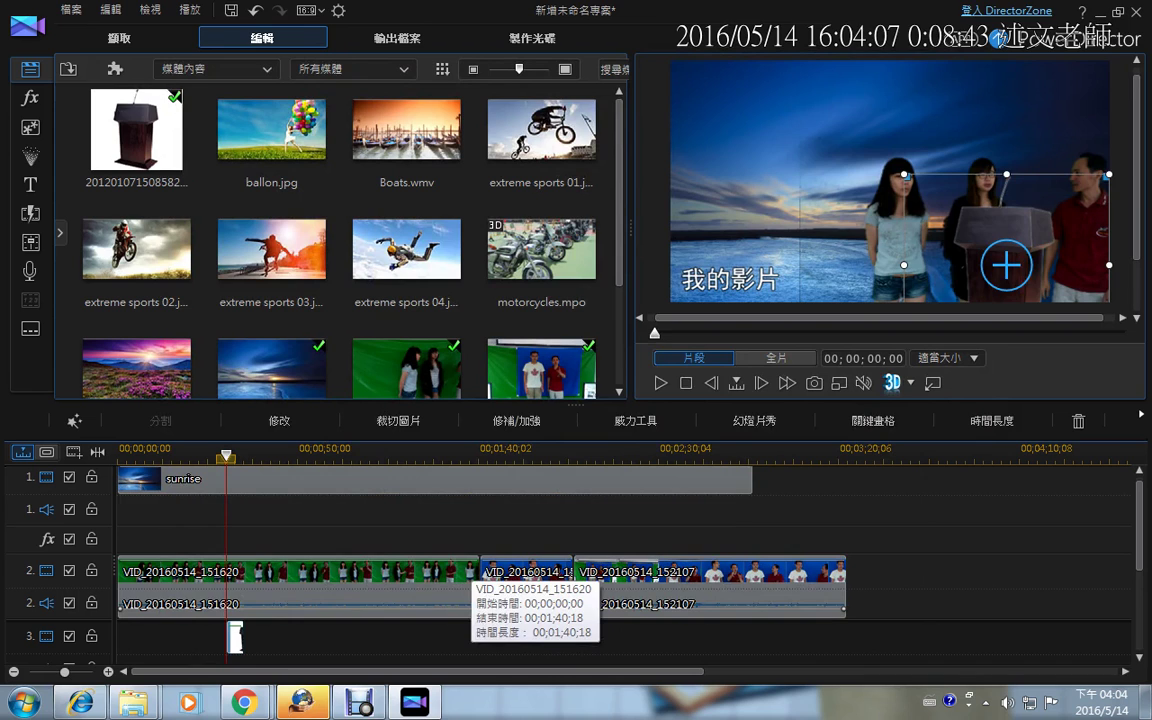
Step: Move the VID_20160514_151620 presenters slightly up in the frame, and enlarge the podium and lower it in front of the two women
{"action": "left_click", "coordinate": [472, 576]}
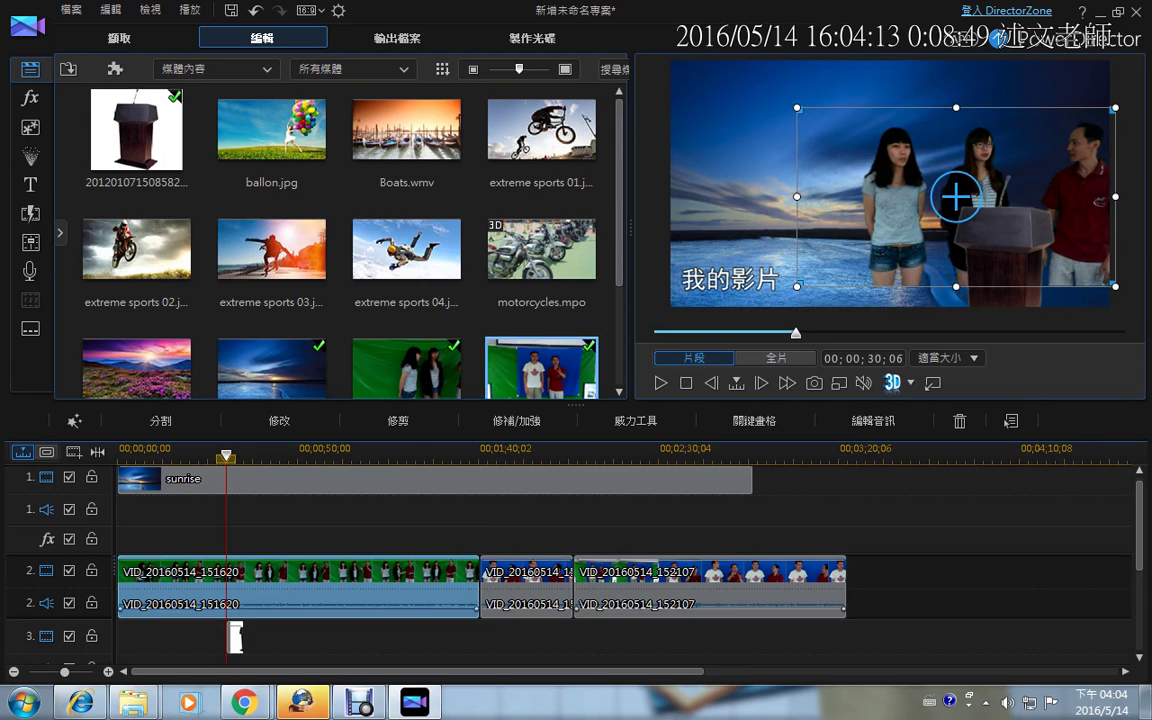
{"action": "left_click", "coordinate": [556, 478]}
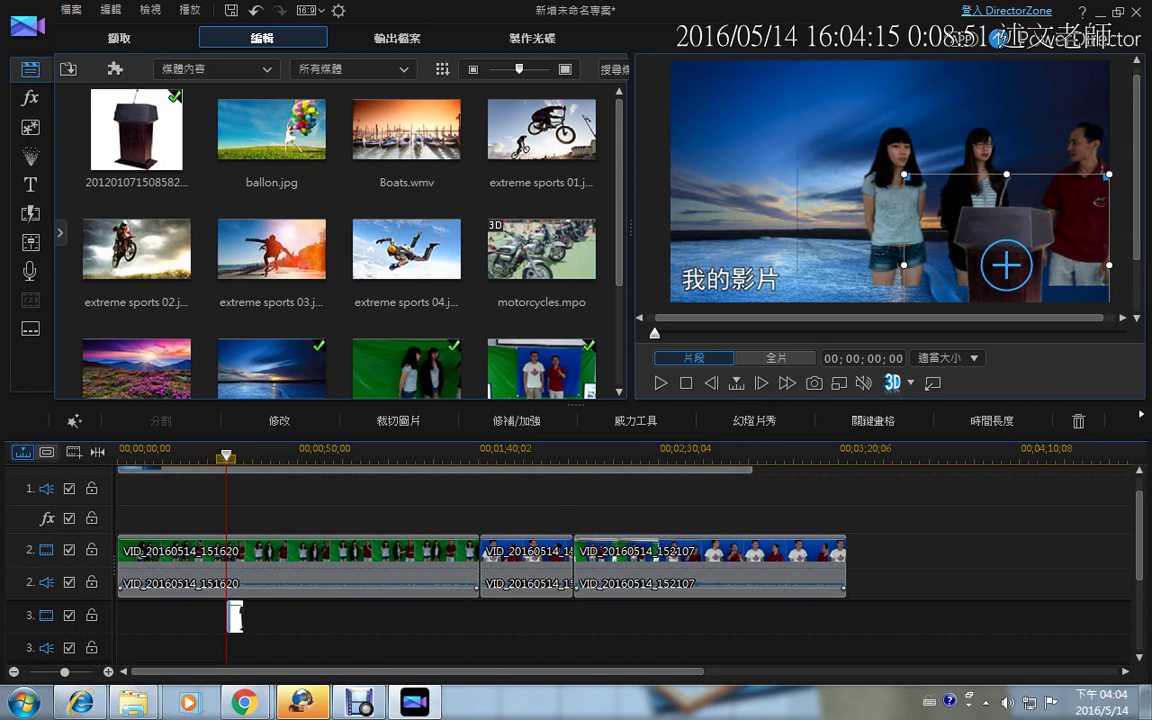
{"action": "left_click_drag", "start_coordinate": [904, 174], "coordinate": [766, 113]}
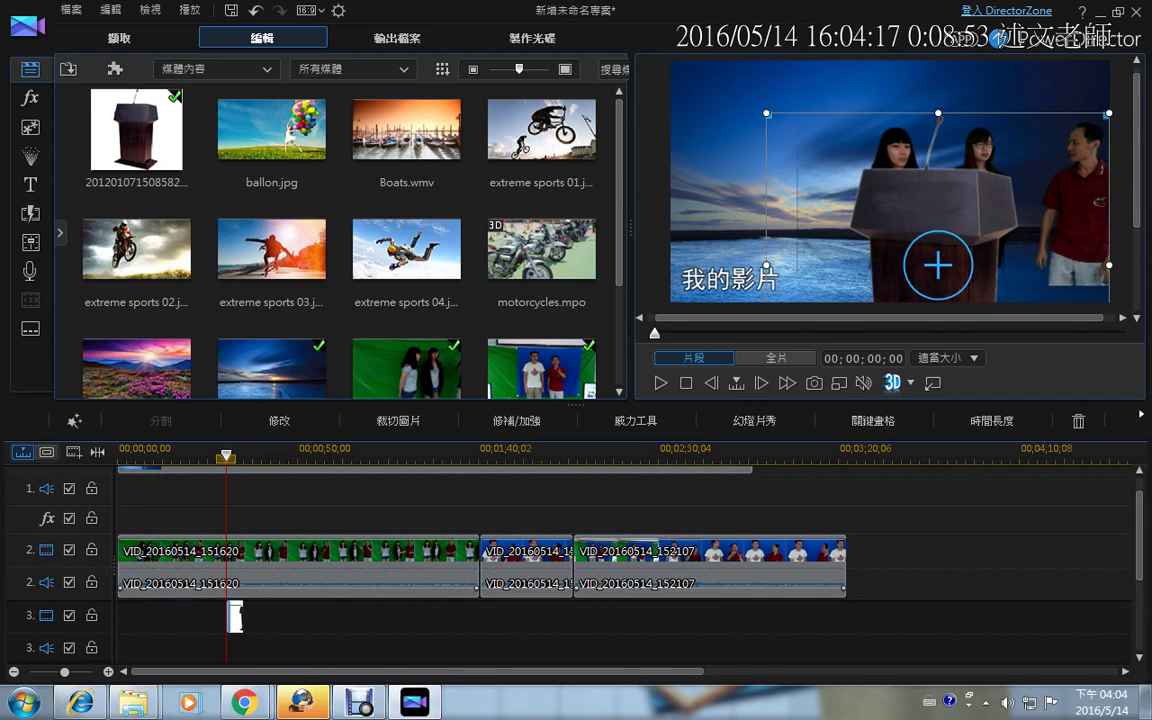
{"action": "left_click_drag", "start_coordinate": [938, 265], "coordinate": [944, 316]}
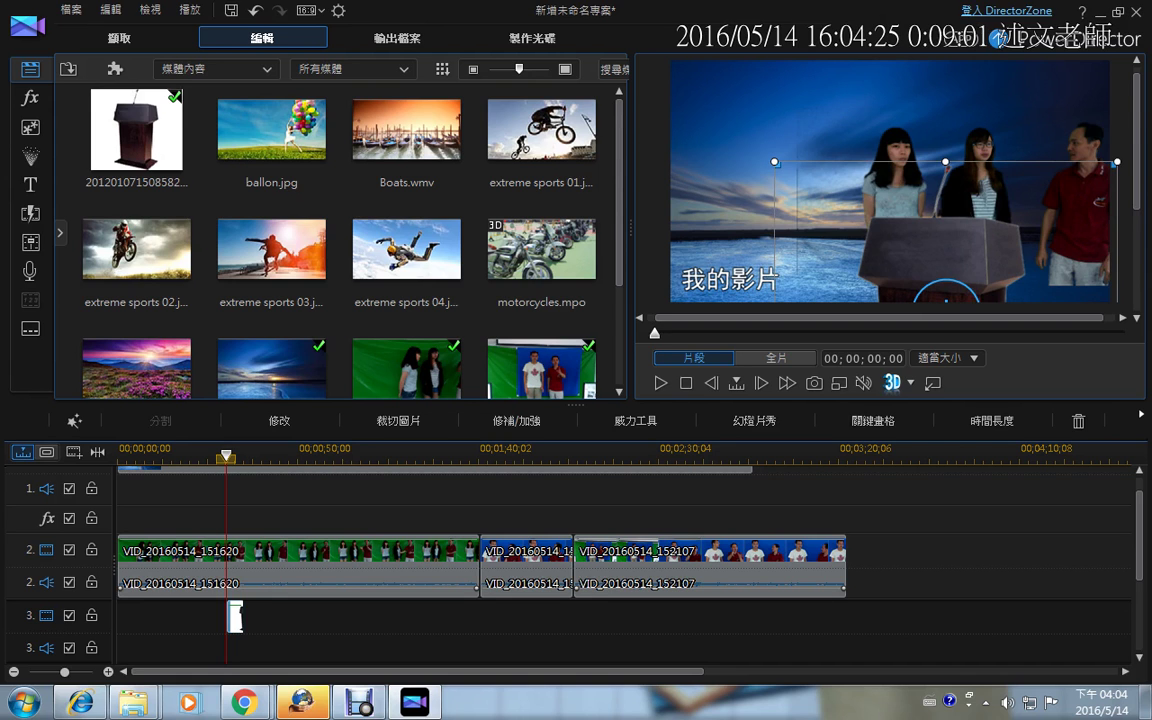
{"action": "left_click", "coordinate": [890, 185]}
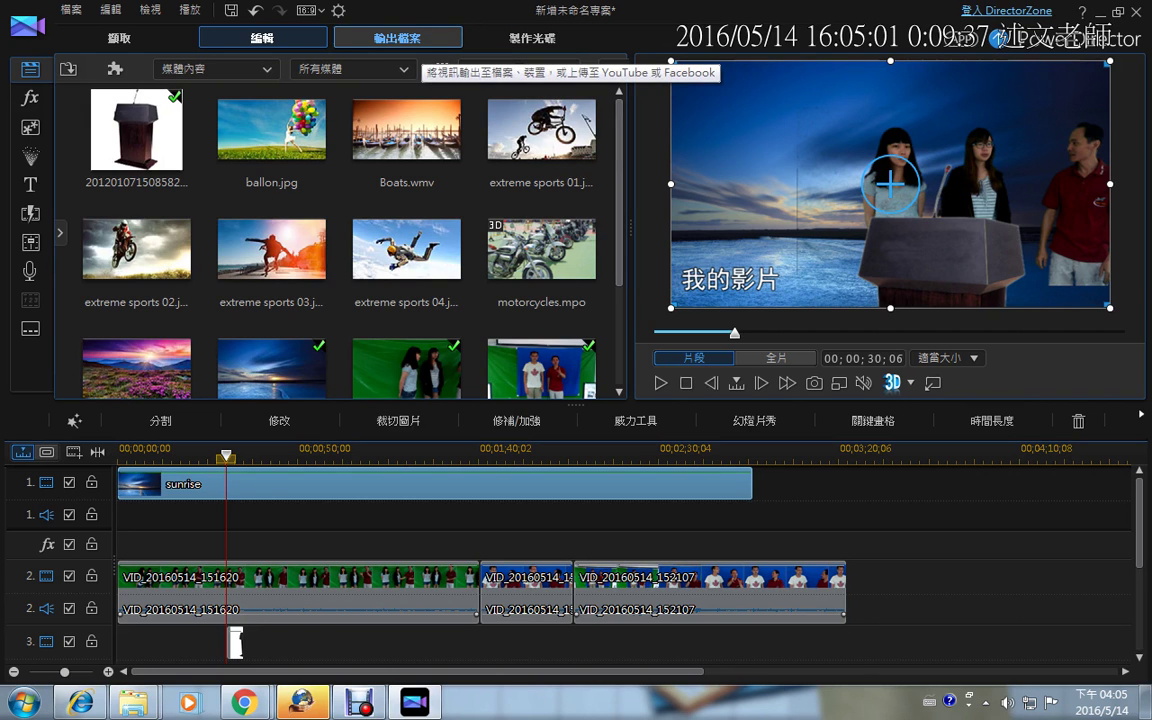
Step: Save the project to the desktop (桌面) under the file name test
{"action": "left_click", "coordinate": [71, 9]}
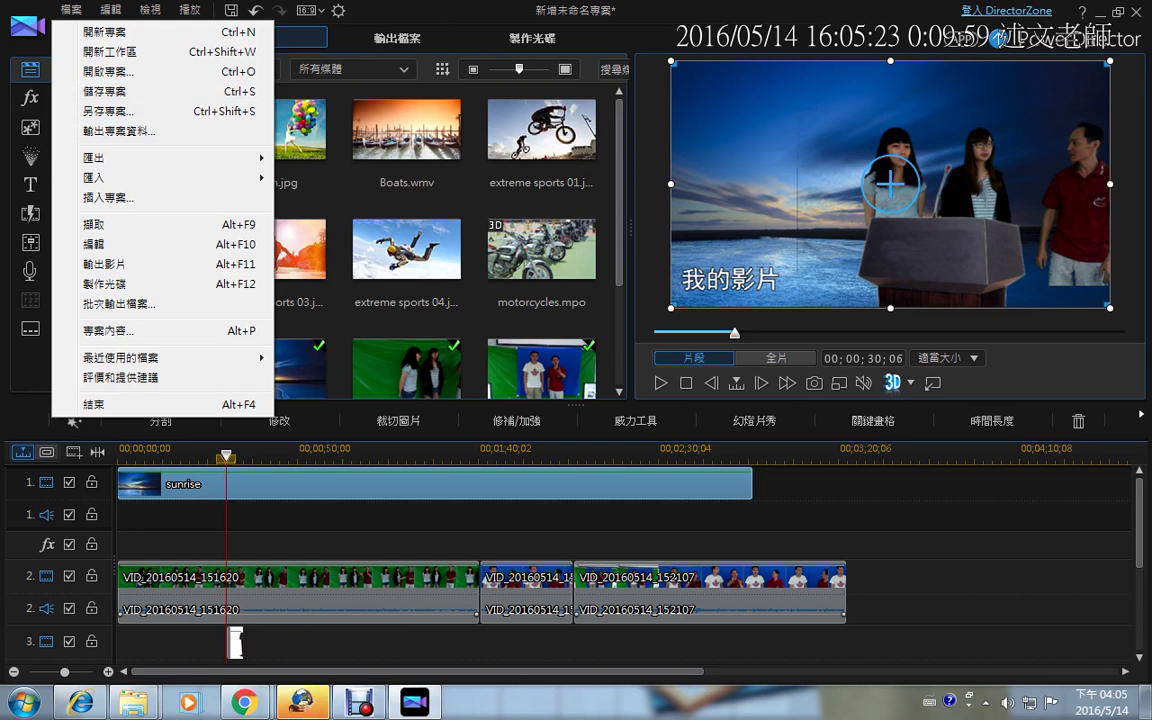
{"action": "left_click", "coordinate": [104, 91]}
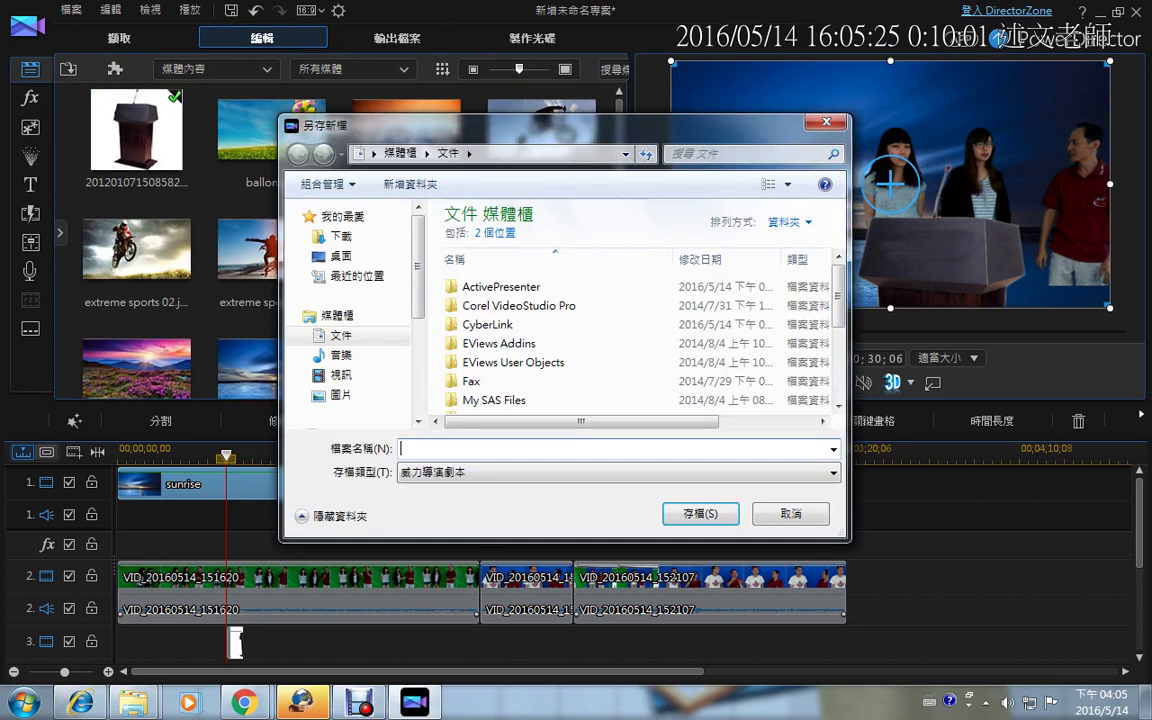
{"action": "left_click", "coordinate": [341, 256]}
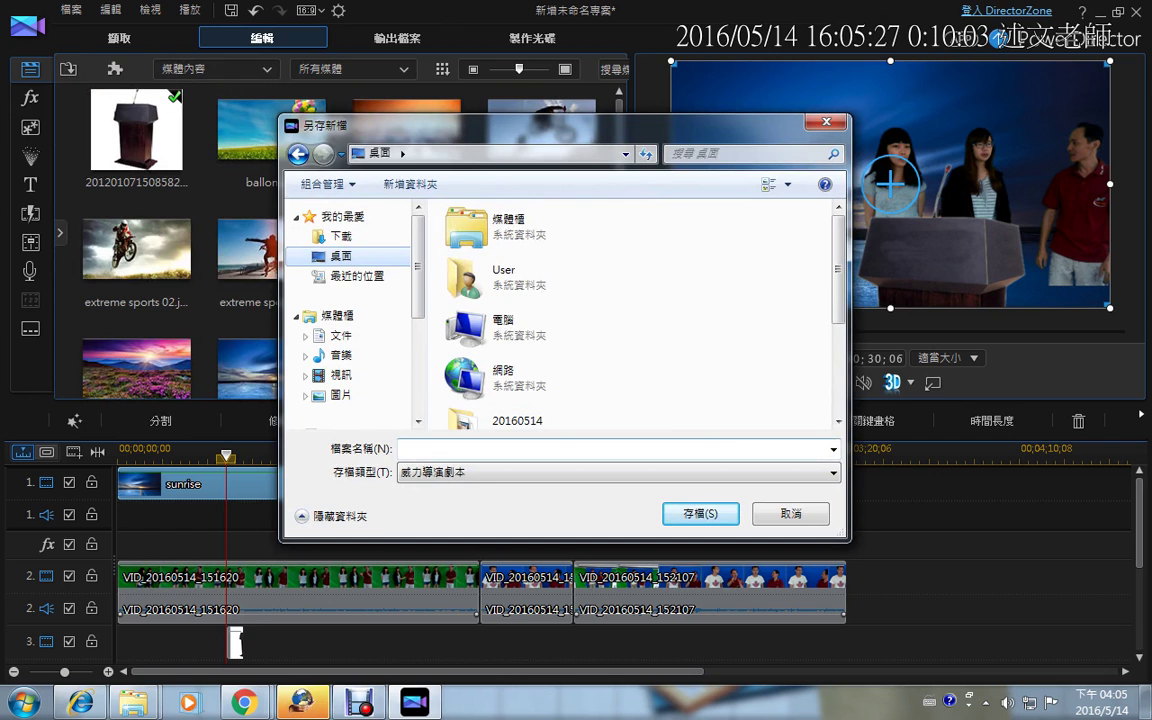
{"action": "left_click", "coordinate": [517, 448]}
{"action": "type", "text": "test"}
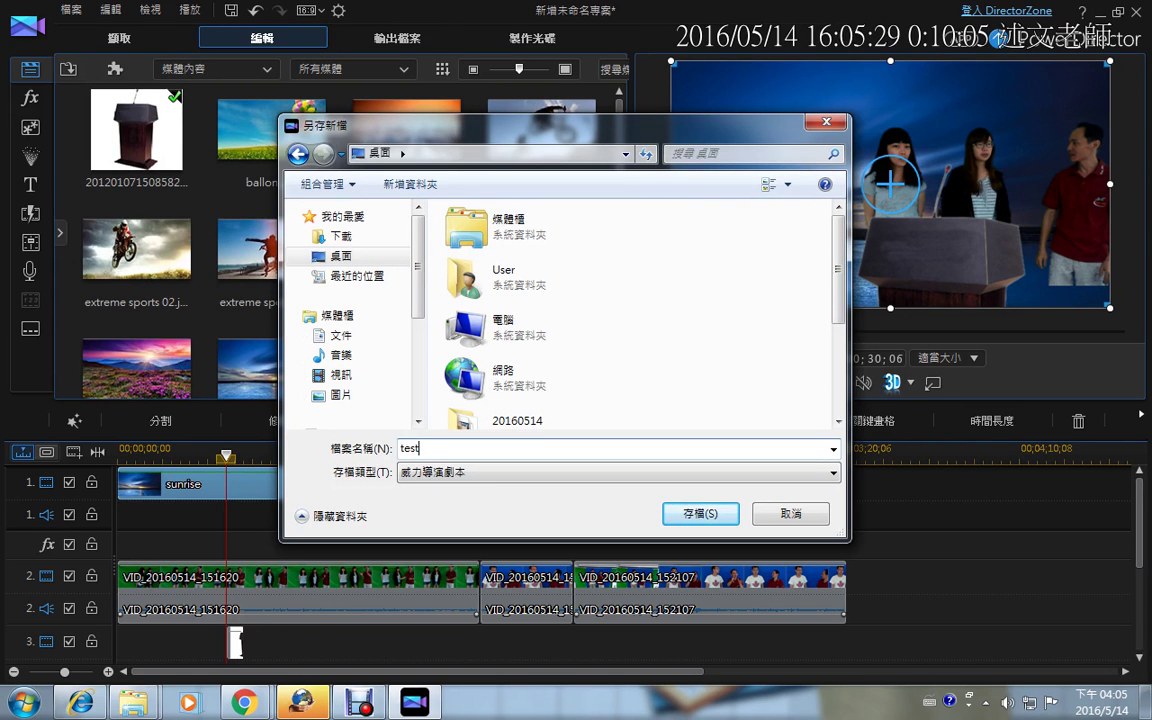
{"action": "key", "text": "Return"}
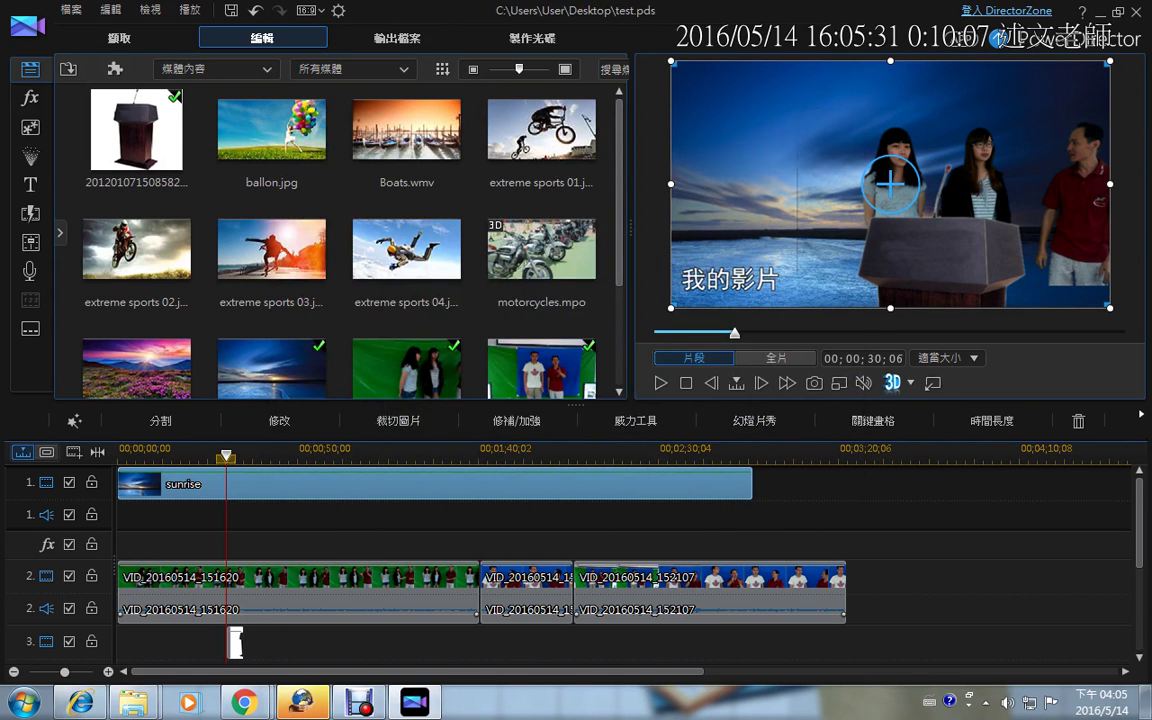
Step: Show the desktop and check the file type, location and size of the test project in its properties
{"action": "key", "text": "super+d"}
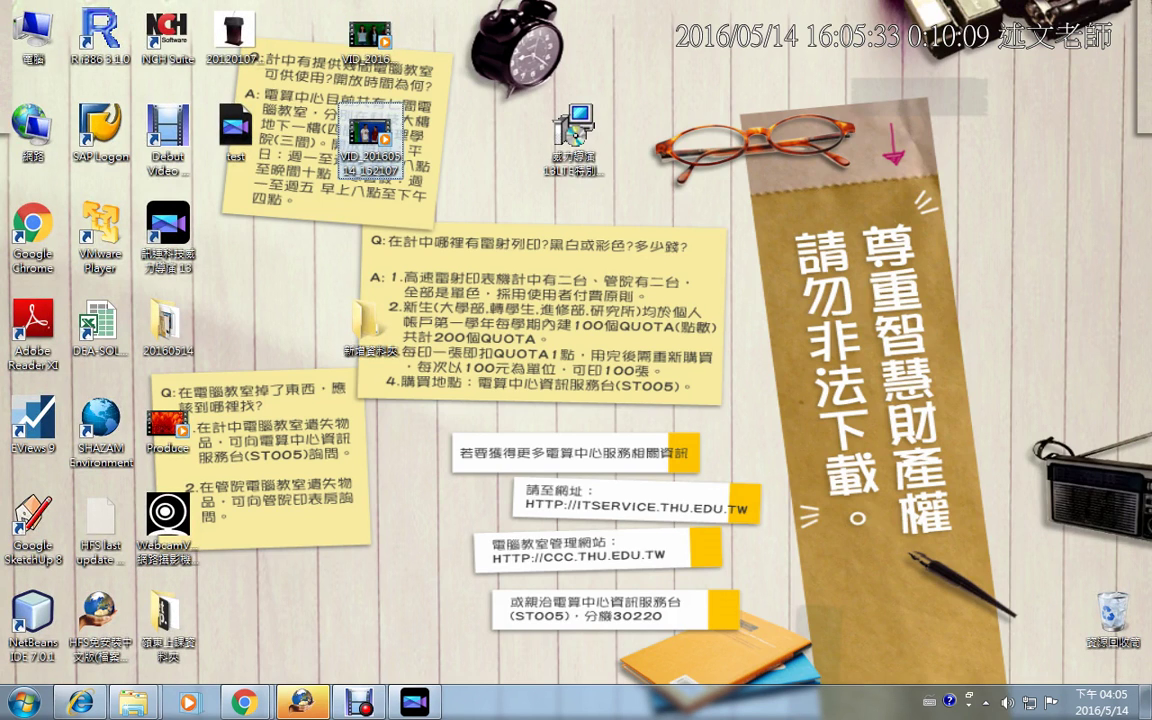
{"action": "left_click", "coordinate": [235, 132]}
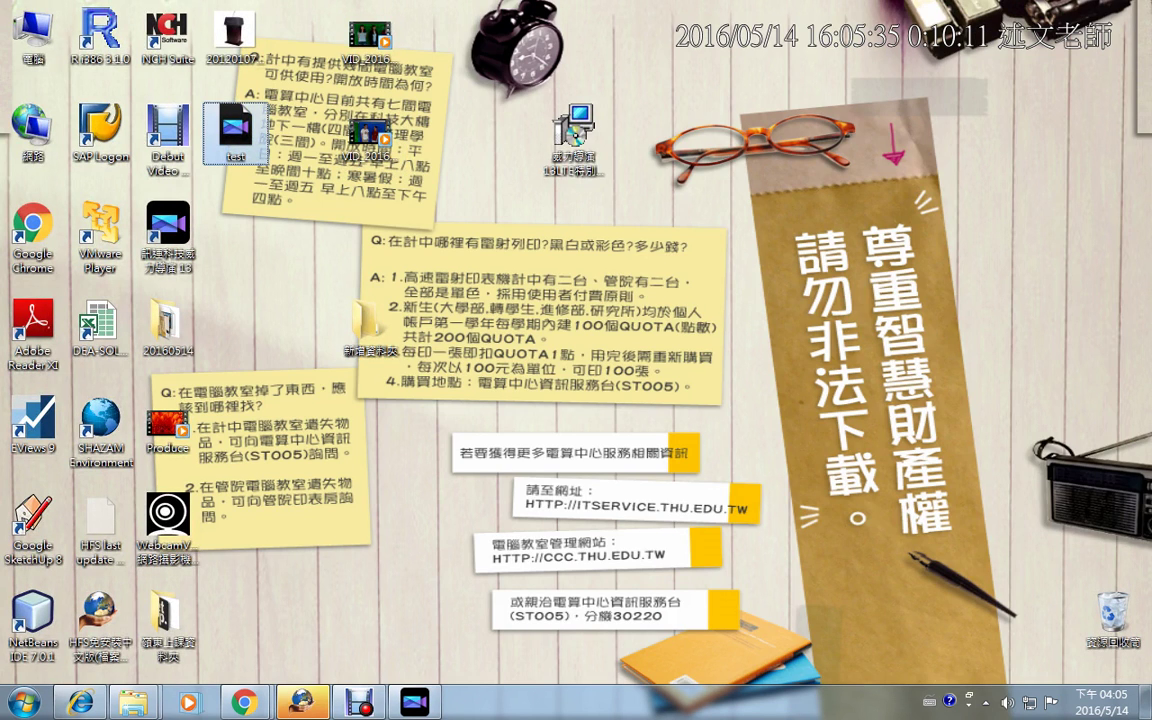
{"action": "right_click", "coordinate": [243, 135]}
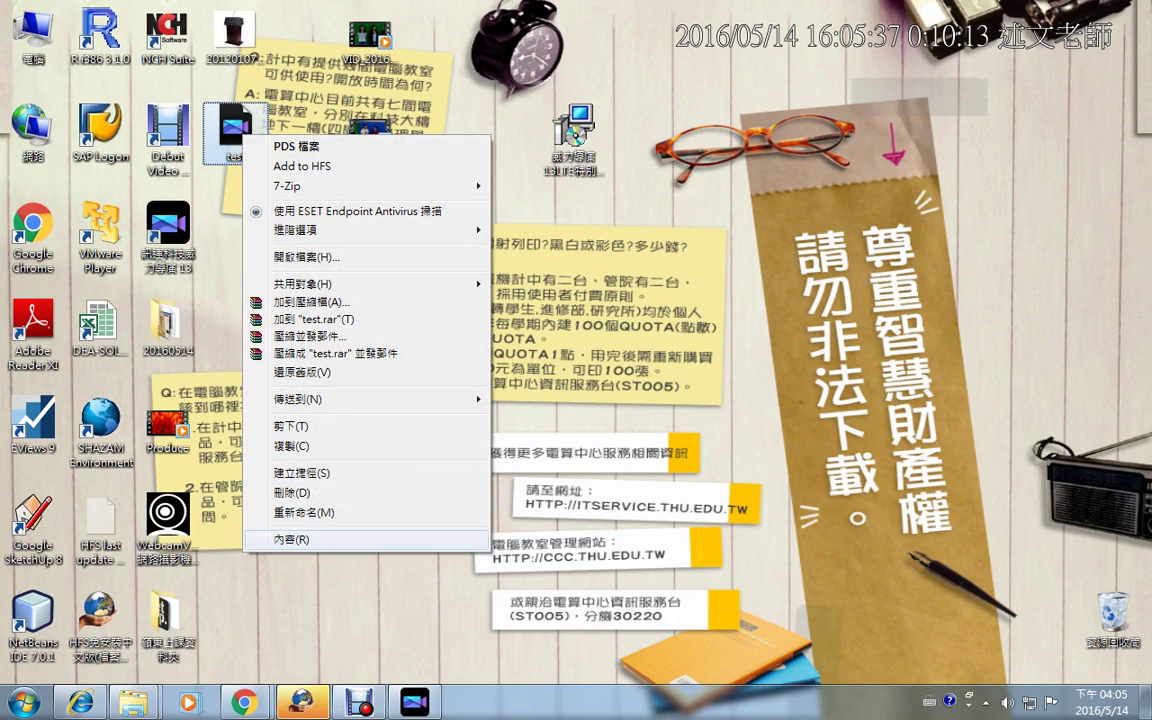
{"action": "left_click", "coordinate": [292, 539]}
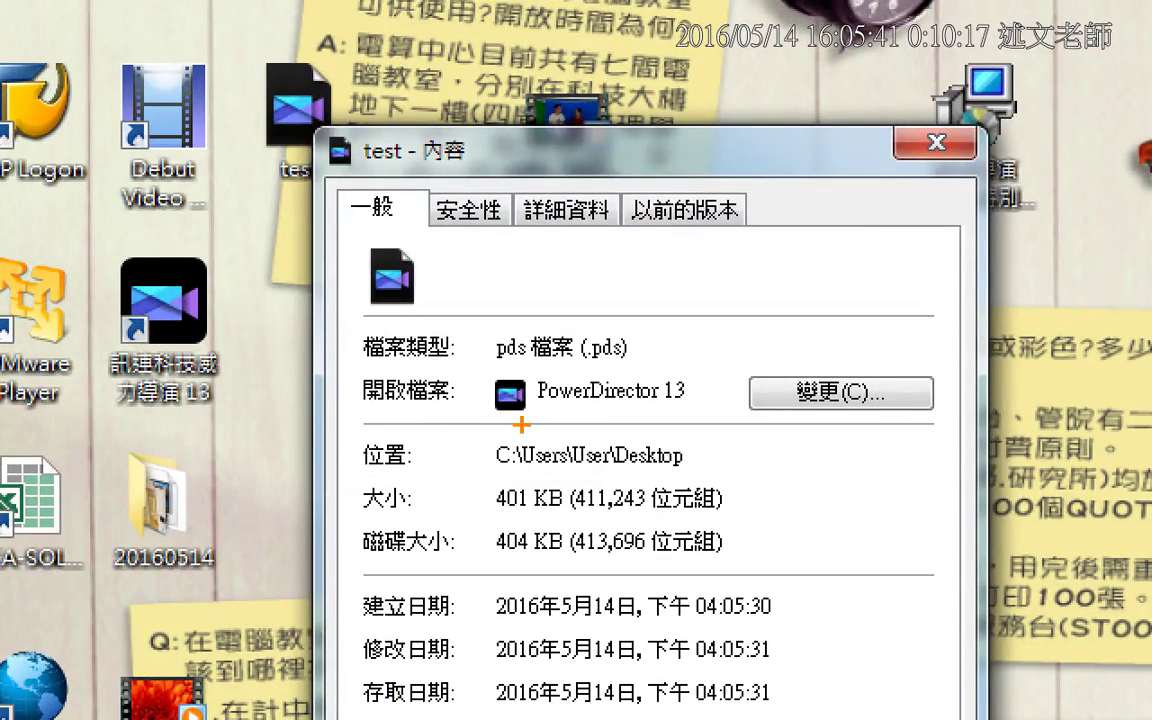
{"action": "mouse_move", "coordinate": [470, 378]}
{"action": "left_mouse_down"}
{"action": "mouse_move", "coordinate": [502, 528]}
{"action": "mouse_move", "coordinate": [505, 604]}
{"action": "left_mouse_up"}
{"action": "key", "text": "e"}
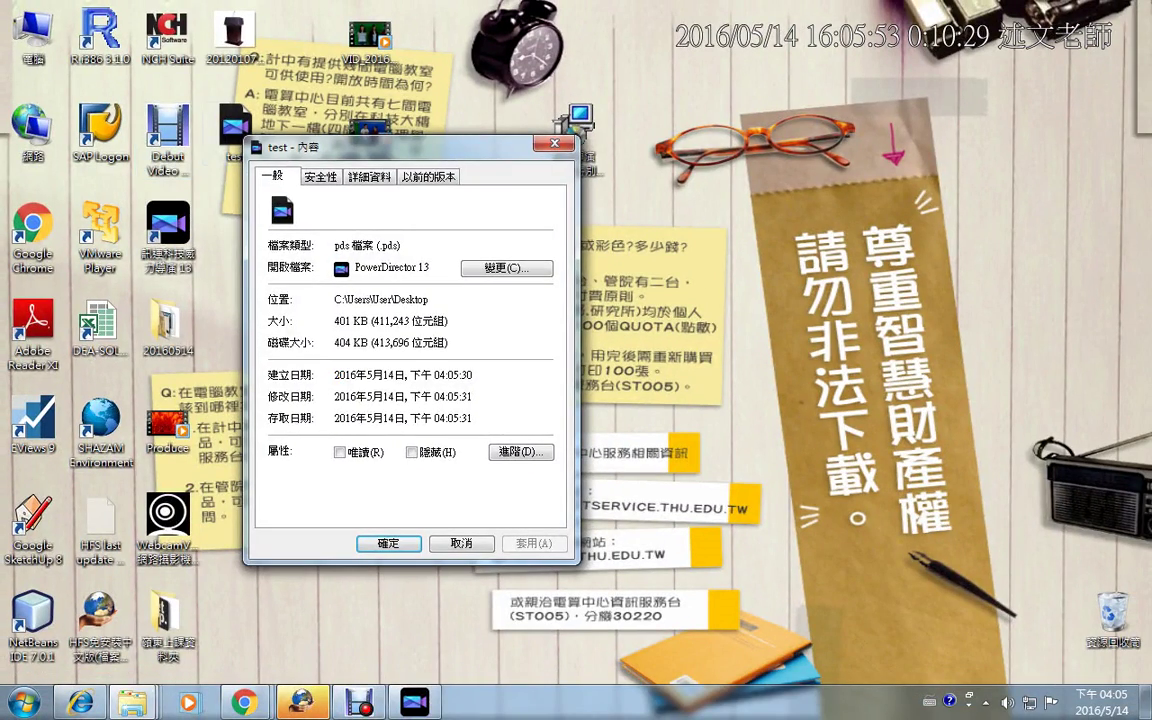
{"action": "key", "text": "Escape"}
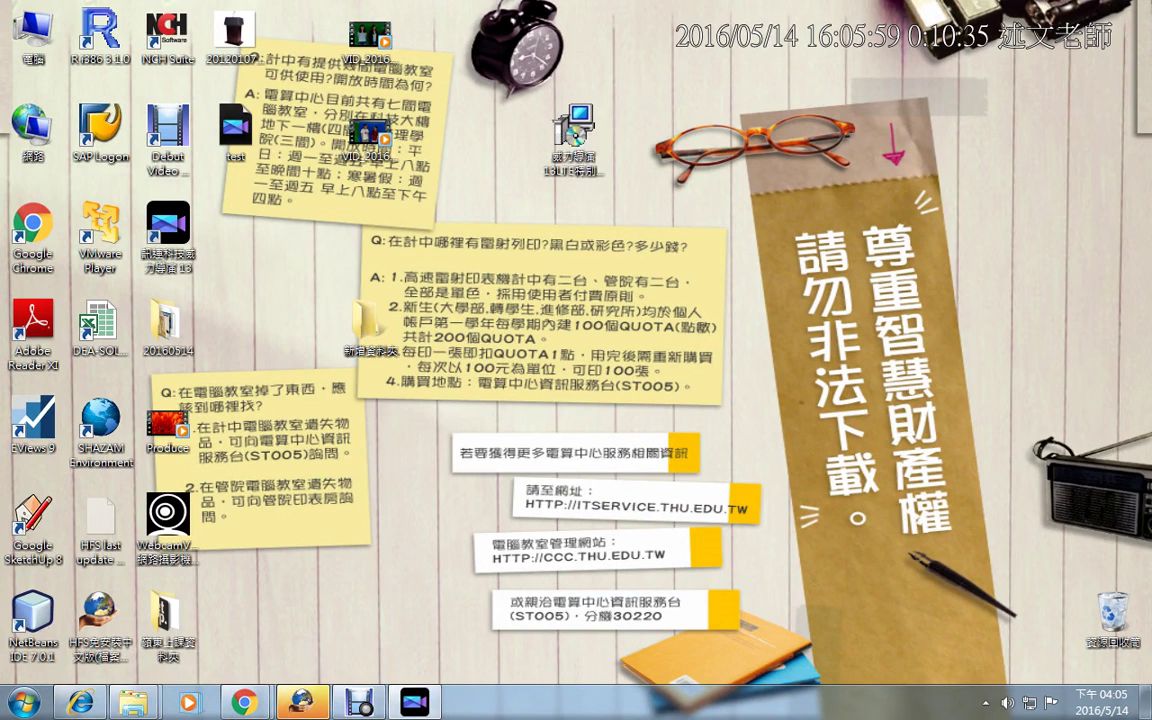
Step: Return to PowerDirector and look at the folder selection for exporting the project data (輸出專案資料) without exporting
{"action": "key", "text": "alt+Tab"}
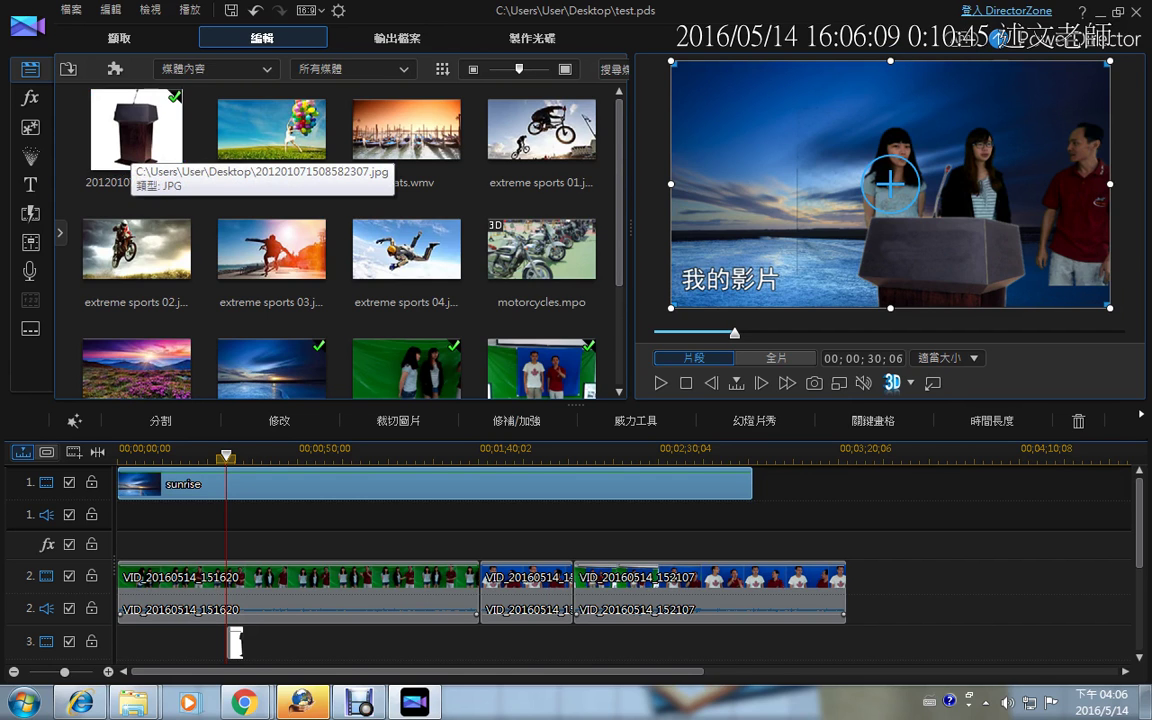
{"action": "left_click", "coordinate": [71, 9]}
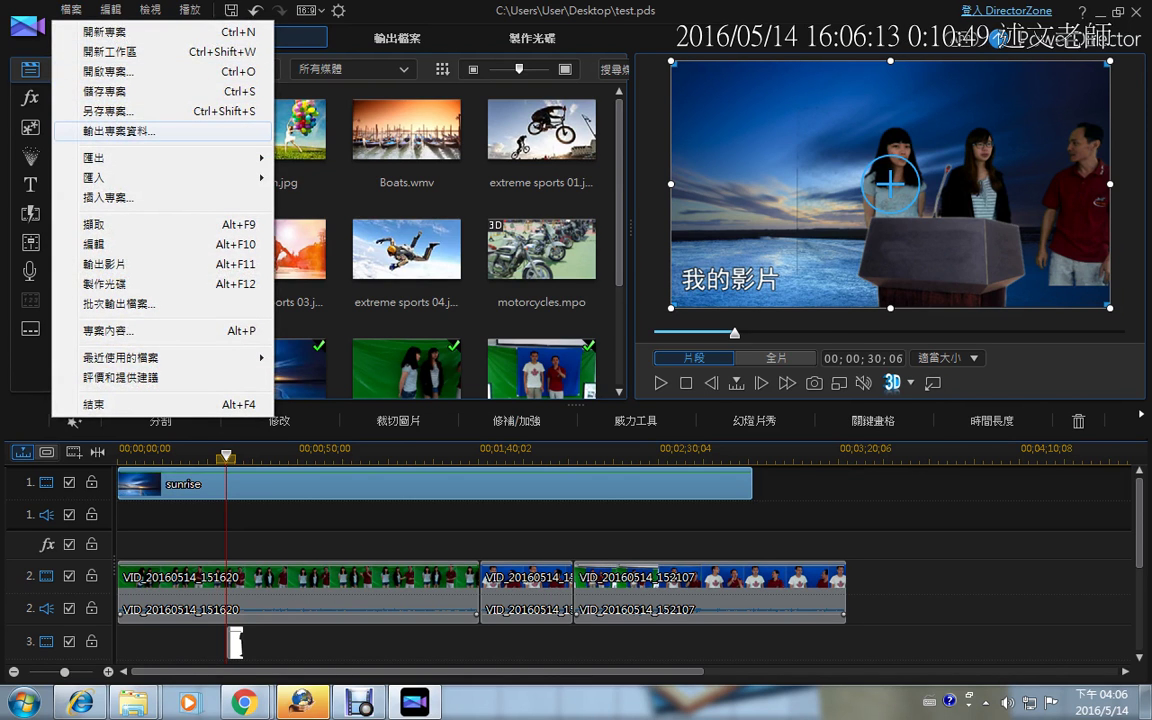
{"action": "left_click", "coordinate": [118, 131]}
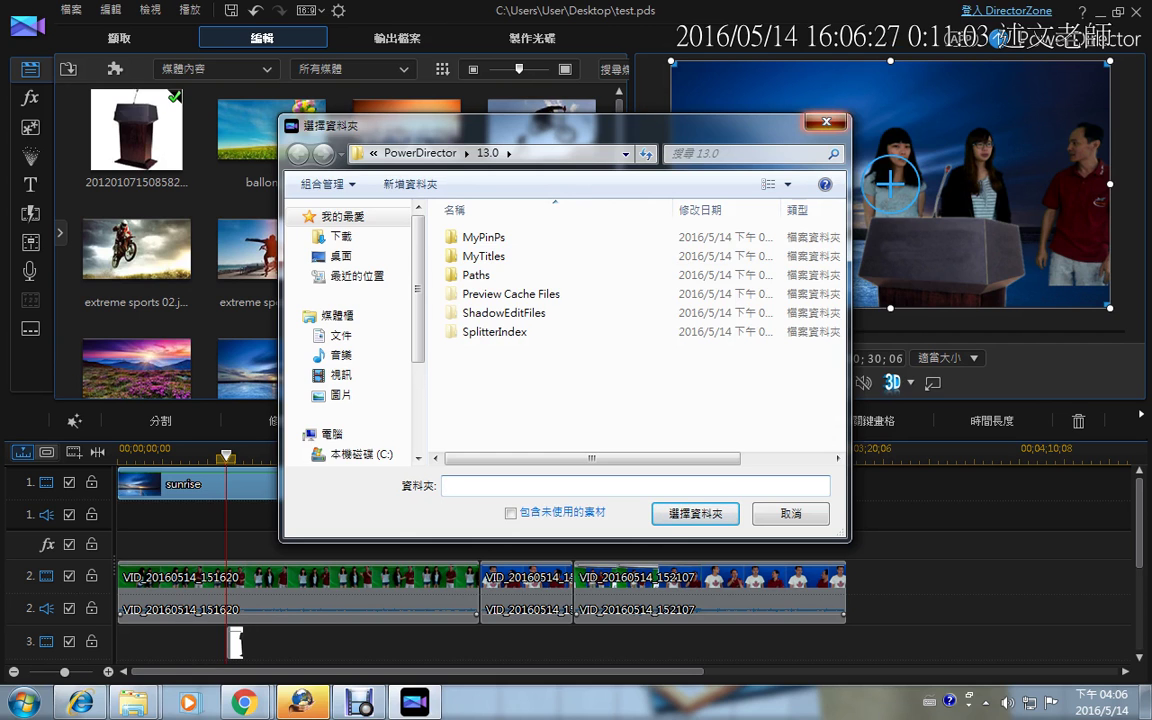
{"action": "key", "text": "Escape"}
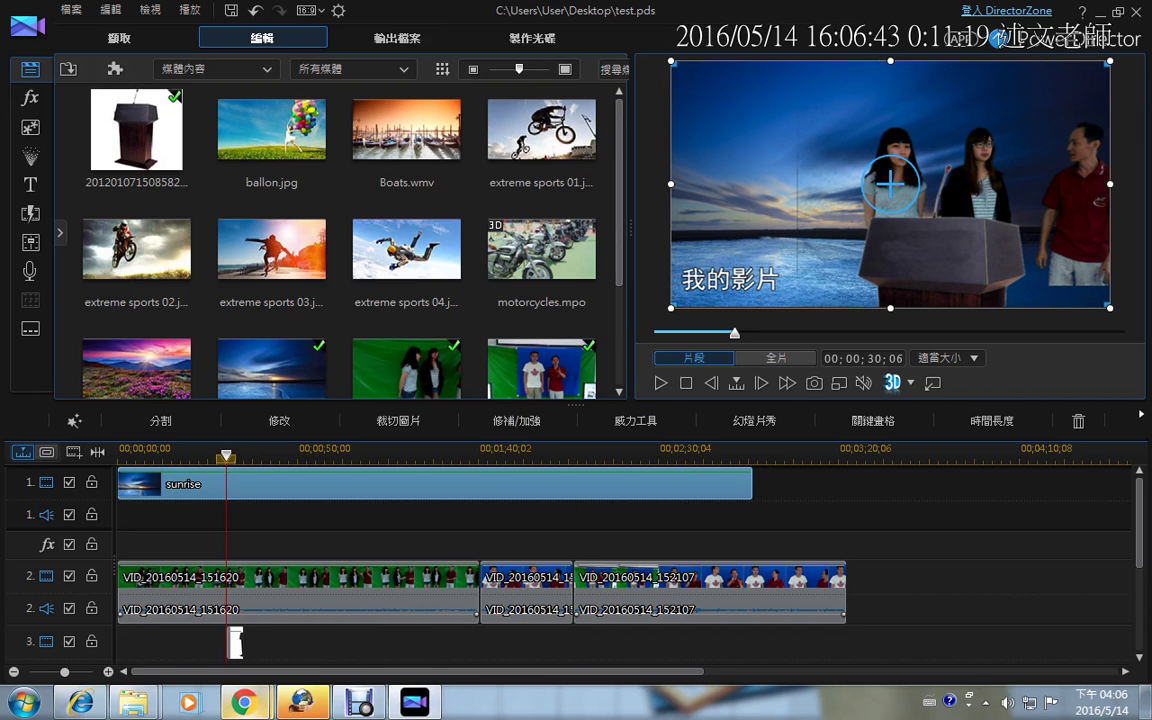
Step: Switch to Chrome and view the 1Know group page
{"action": "mouse_move", "coordinate": [244, 700]}
{"action": "left_click", "coordinate": [150, 580]}
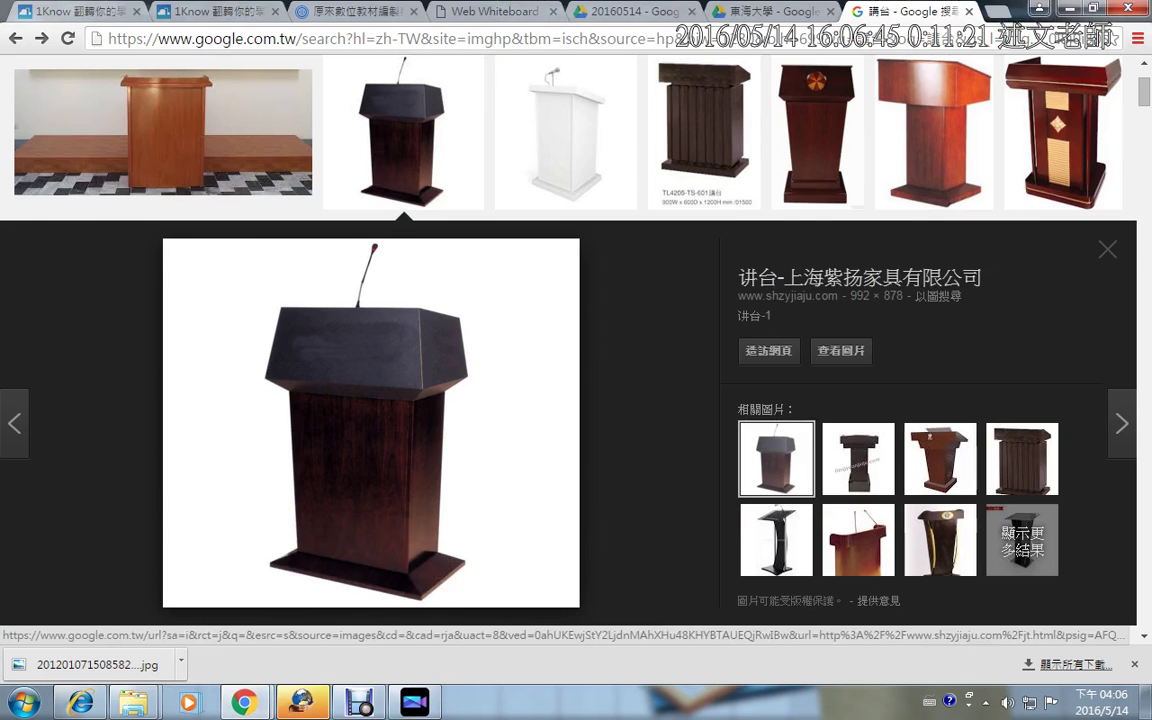
{"action": "key", "text": "ctrl+1"}
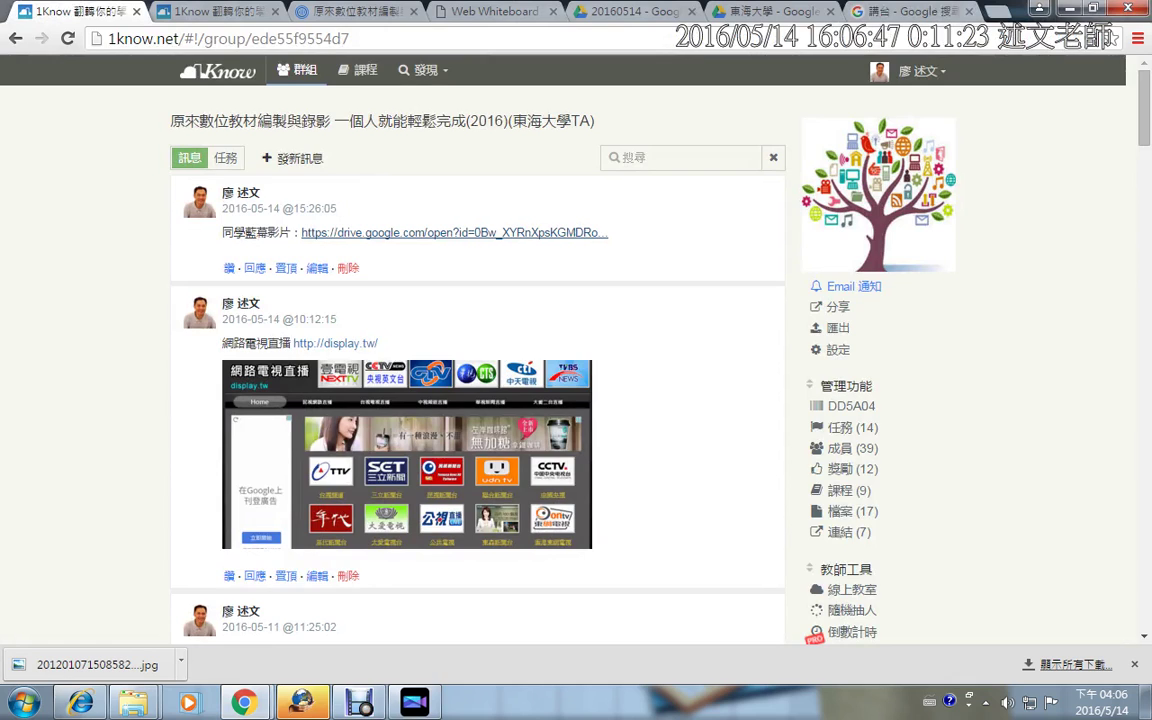